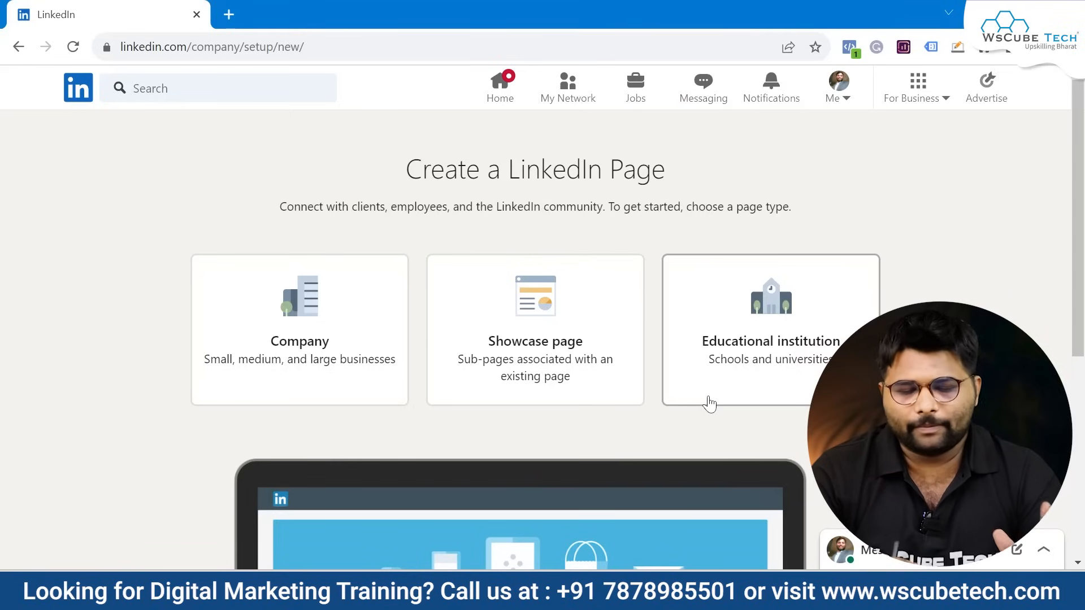
- Choose Company as the LinkedIn Page type and examine the fields of its setup form
click(256, 344)
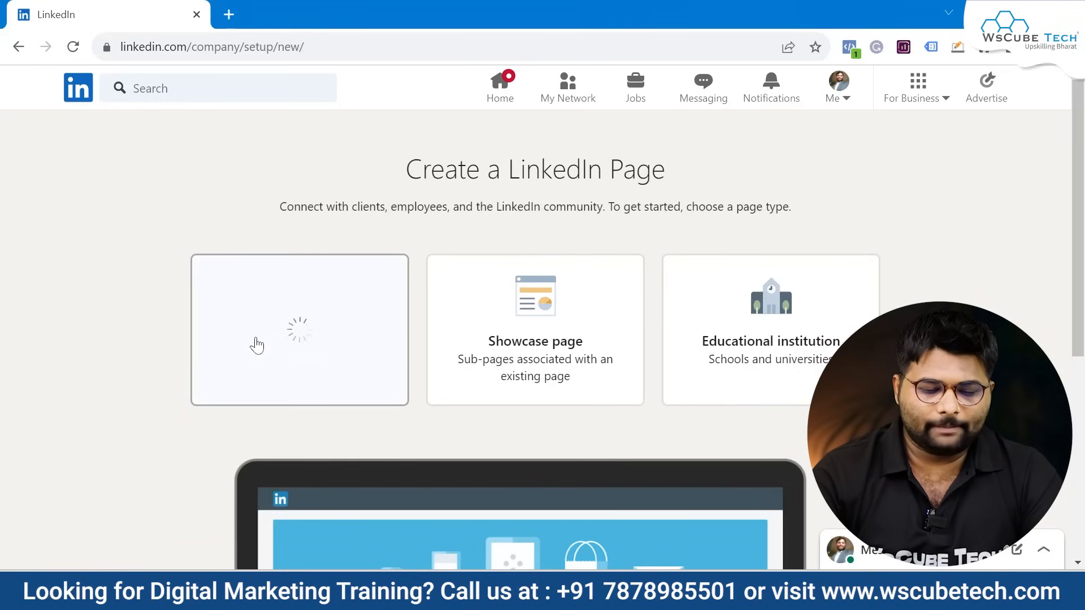
scroll(270, 201, down, 2)
scroll(270, 201, up, 1)
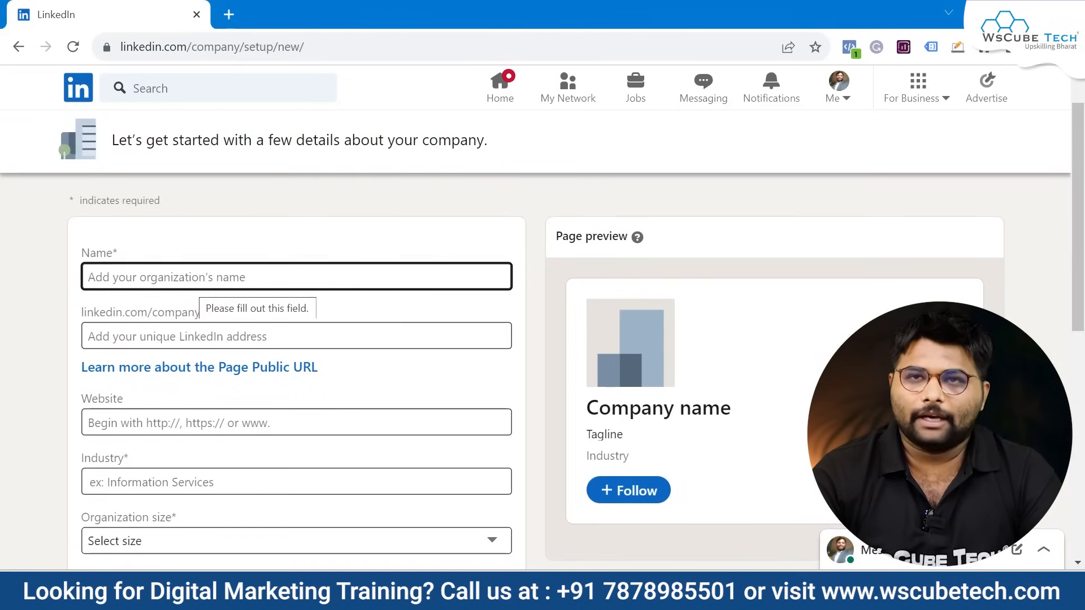
scroll(200, 285, down, 1)
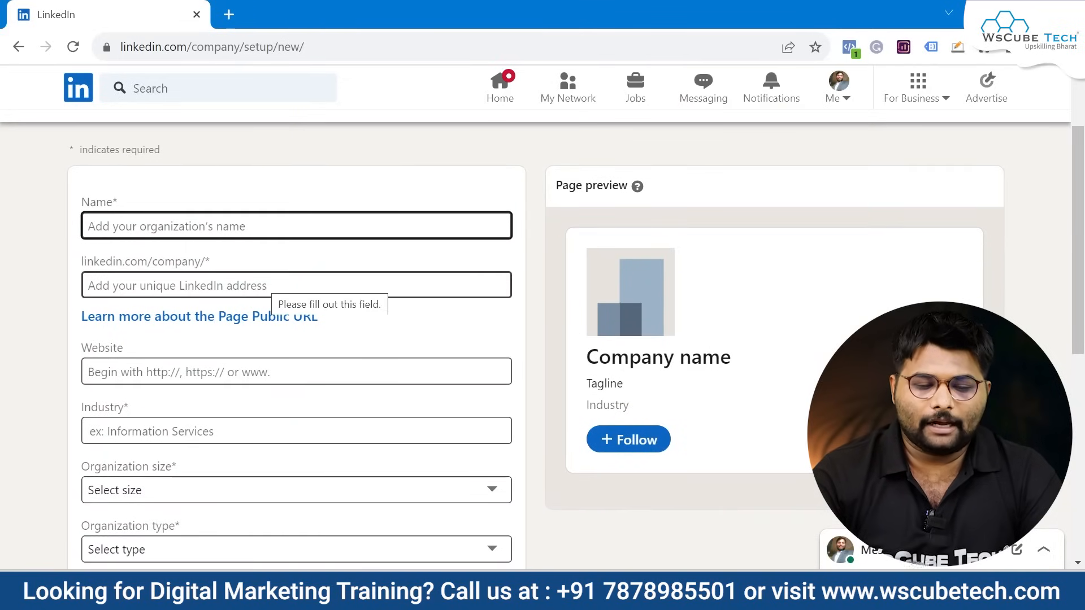
scroll(271, 291, down, 1)
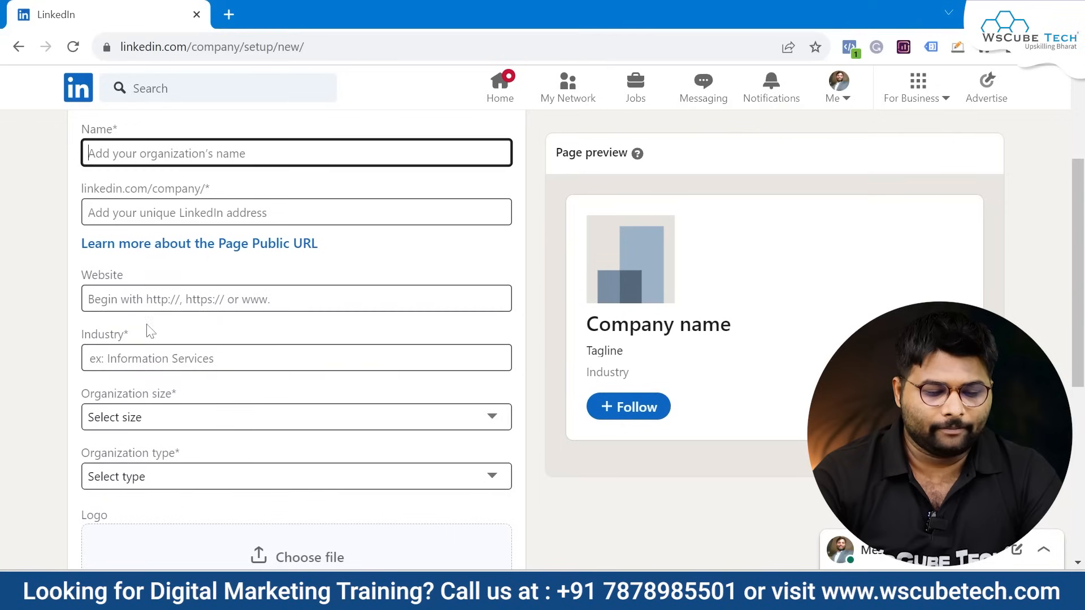
scroll(271, 310, down, 1)
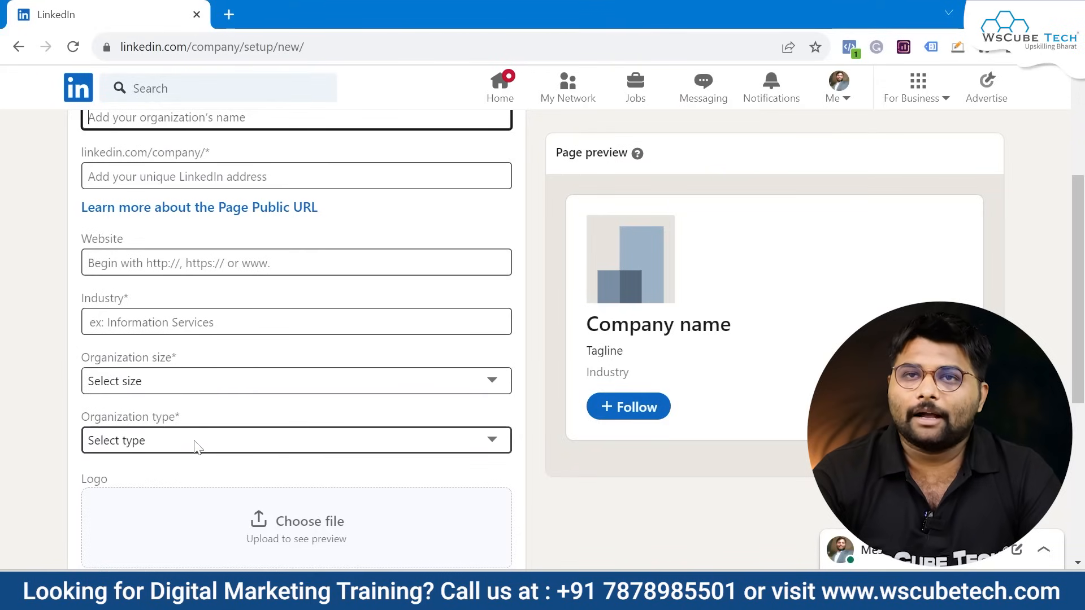
scroll(196, 445, down, 3)
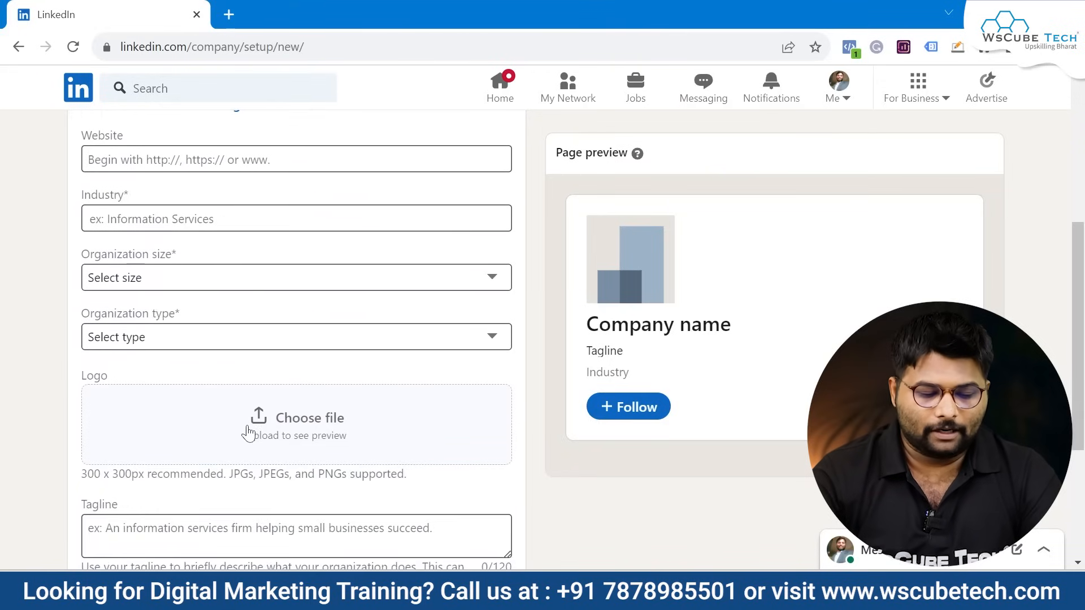
scroll(249, 435, down, 3)
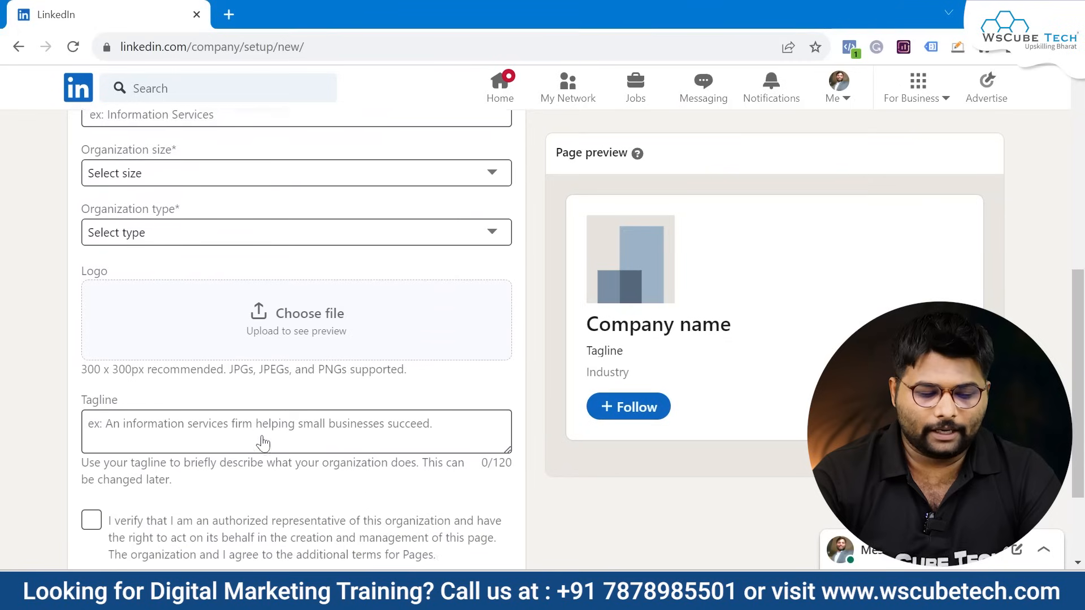
scroll(148, 423, down, 2)
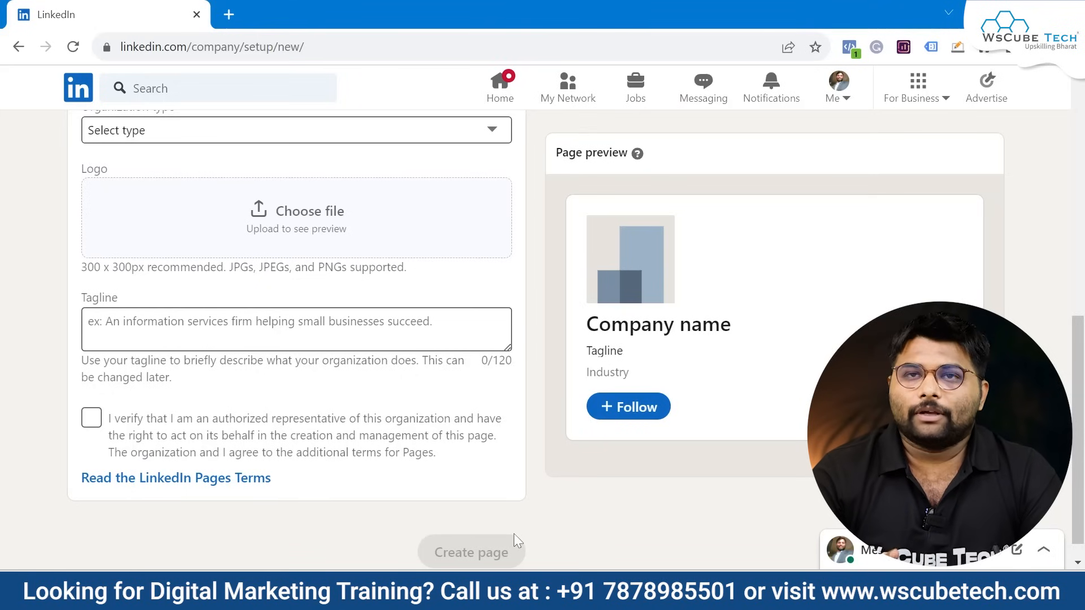
click(839, 81)
scroll(688, 336, down, 3)
scroll(688, 337, up, 3)
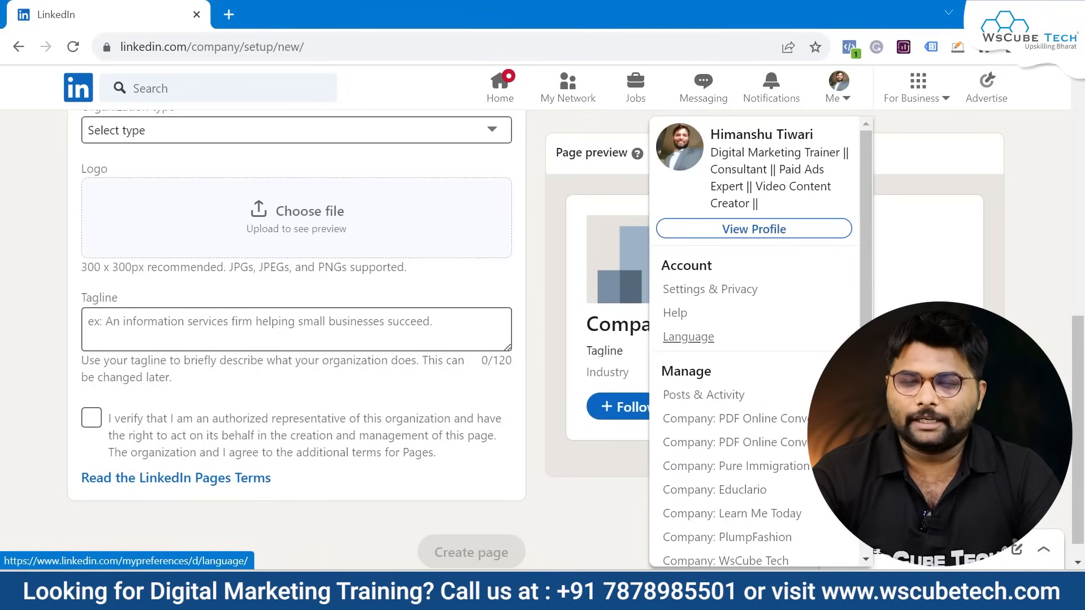
click(1033, 230)
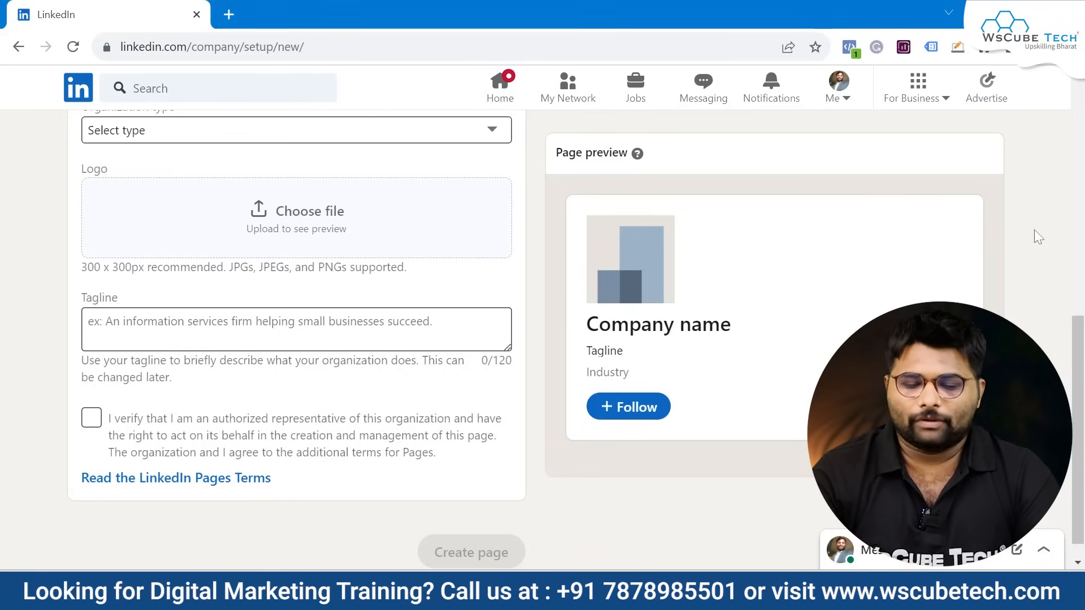
- Open the admin view of the managed WsCube Tech company page
click(845, 96)
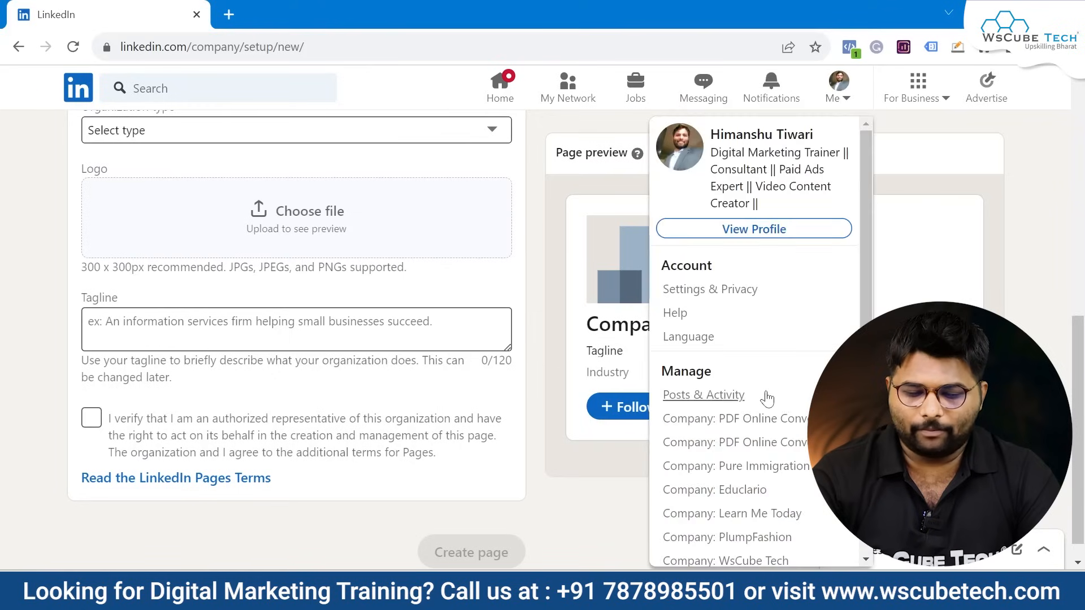
scroll(783, 472, down, 1)
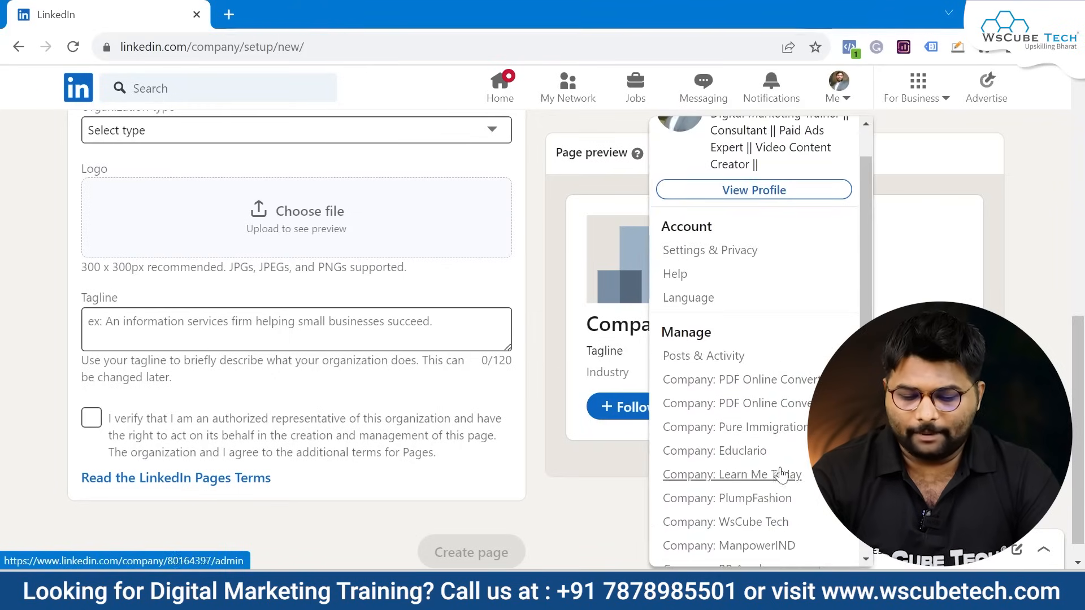
click(763, 520)
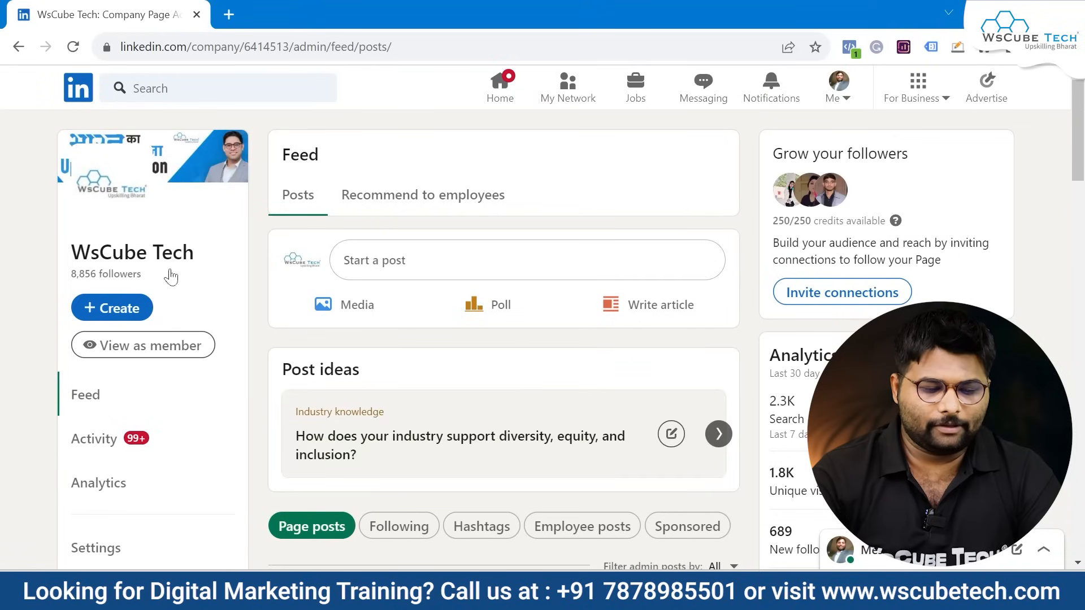
- Look through the WsCube Tech page's feed, examining its published posts, their organic impressions and boost options
scroll(281, 337, down, 1)
scroll(280, 337, down, 2)
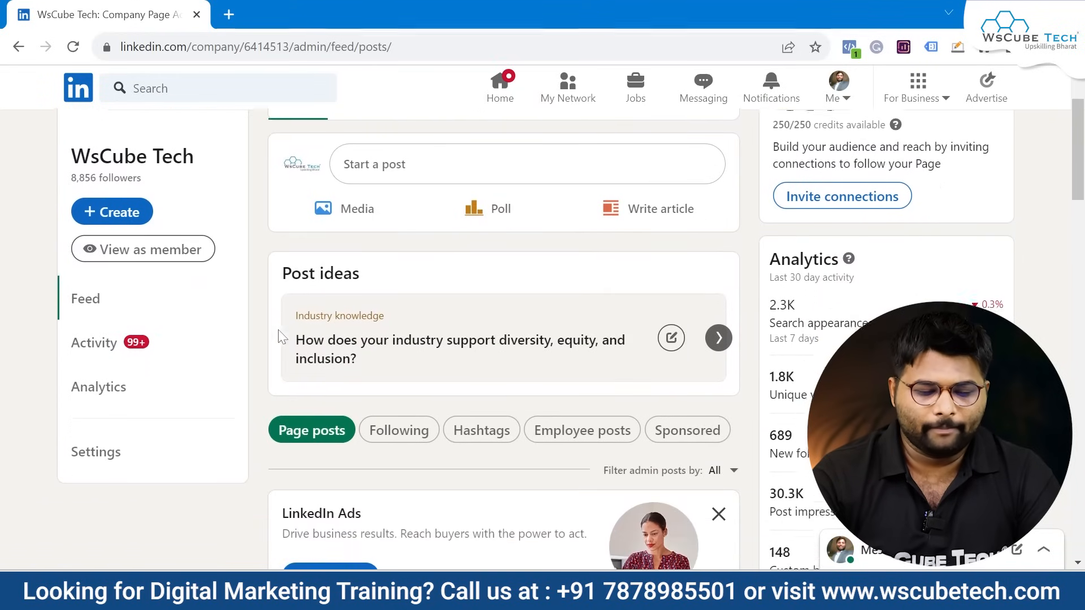
scroll(281, 337, up, 2)
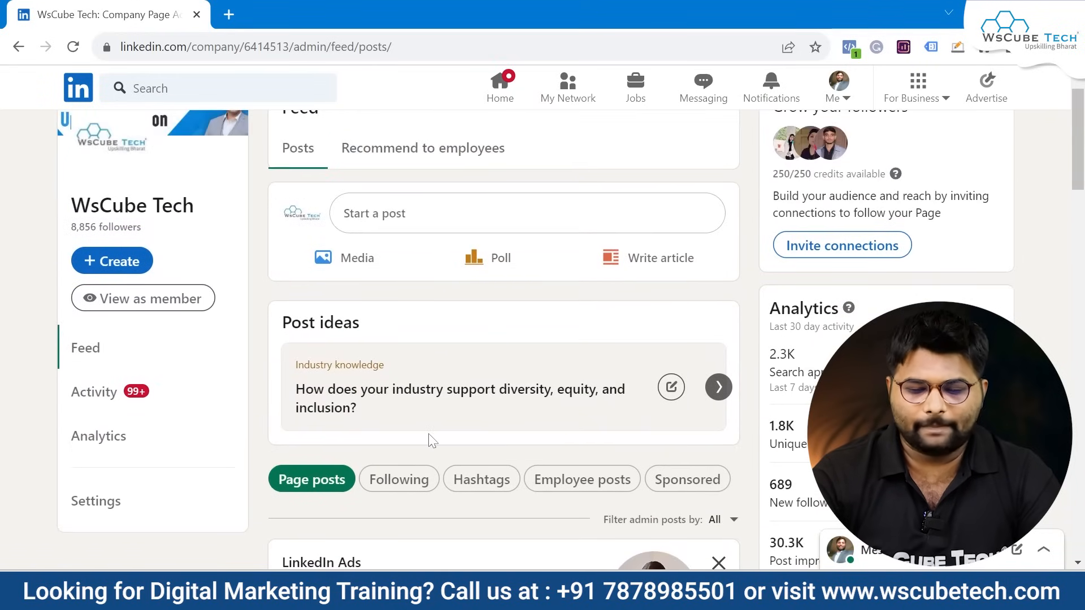
scroll(432, 441, up, 1)
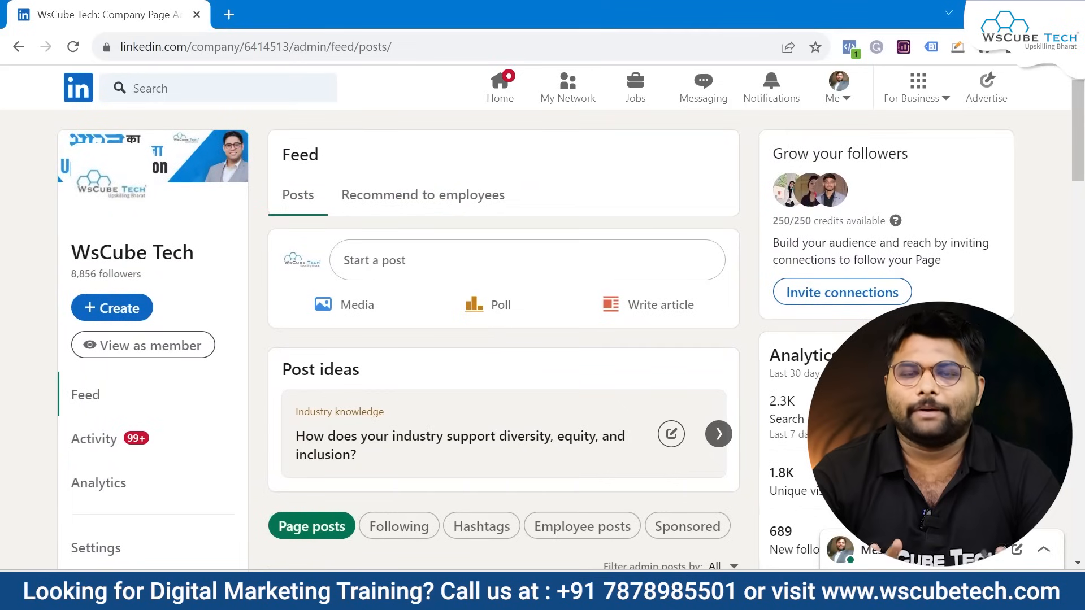
scroll(438, 434, down, 20)
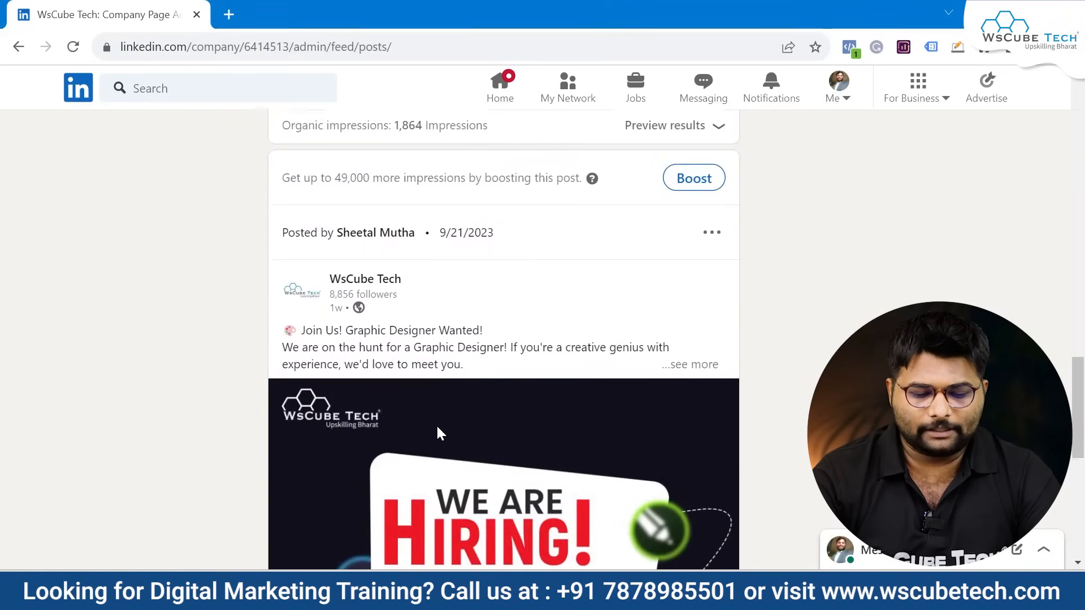
scroll(438, 434, down, 5)
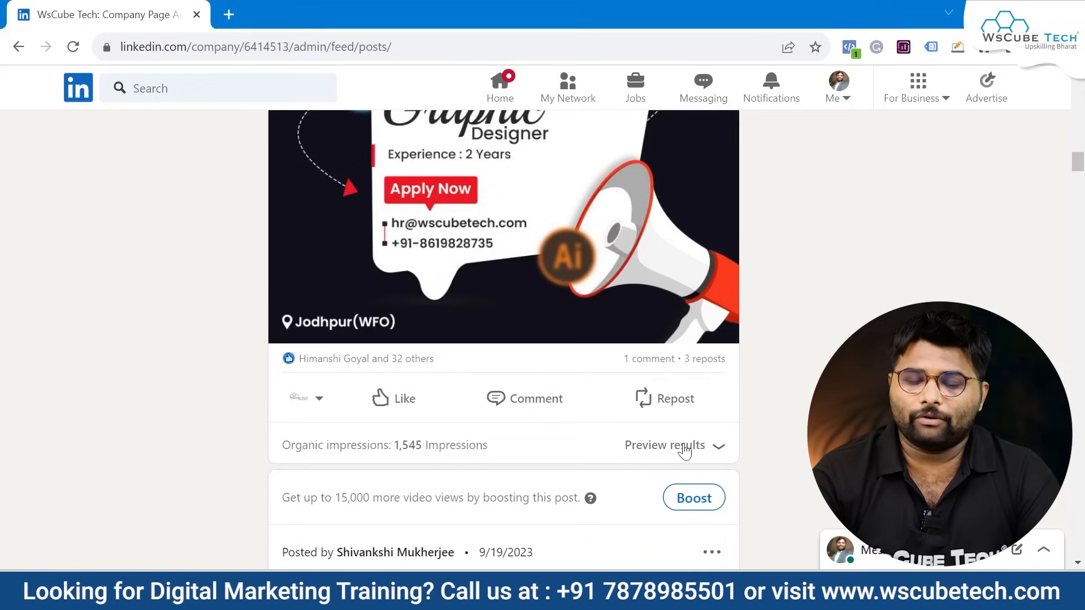
scroll(692, 444, down, 2)
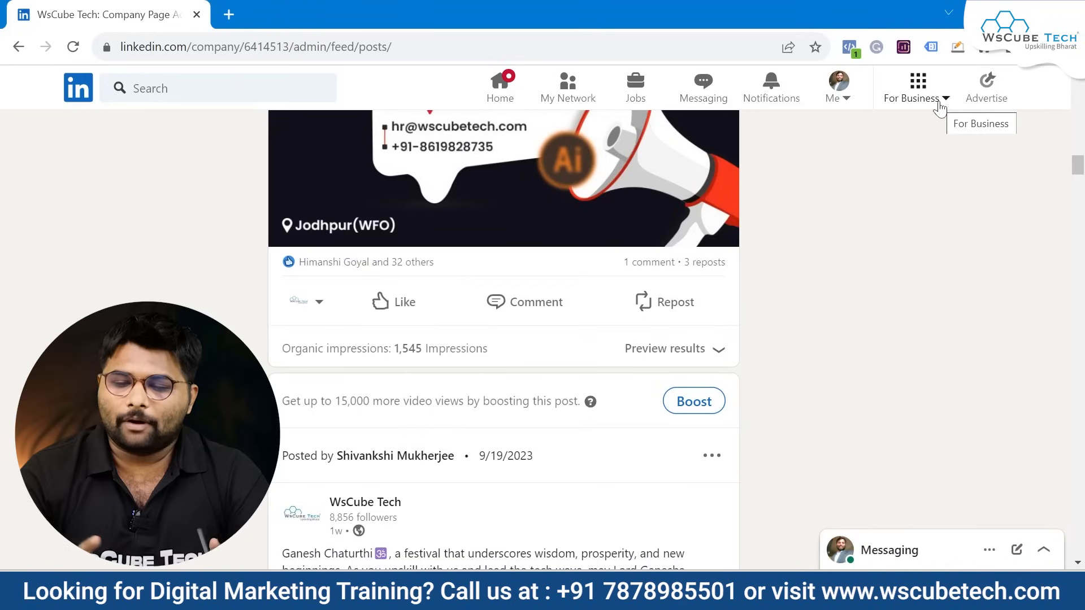
- Open Campaign Manager for advertising and look through the detailed account list
click(929, 102)
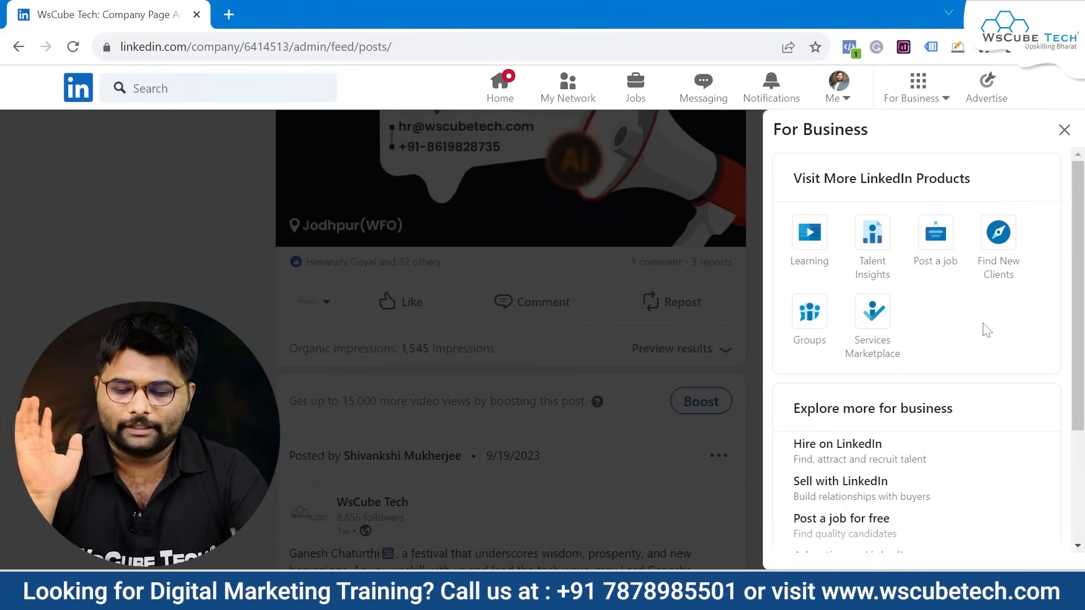
click(999, 105)
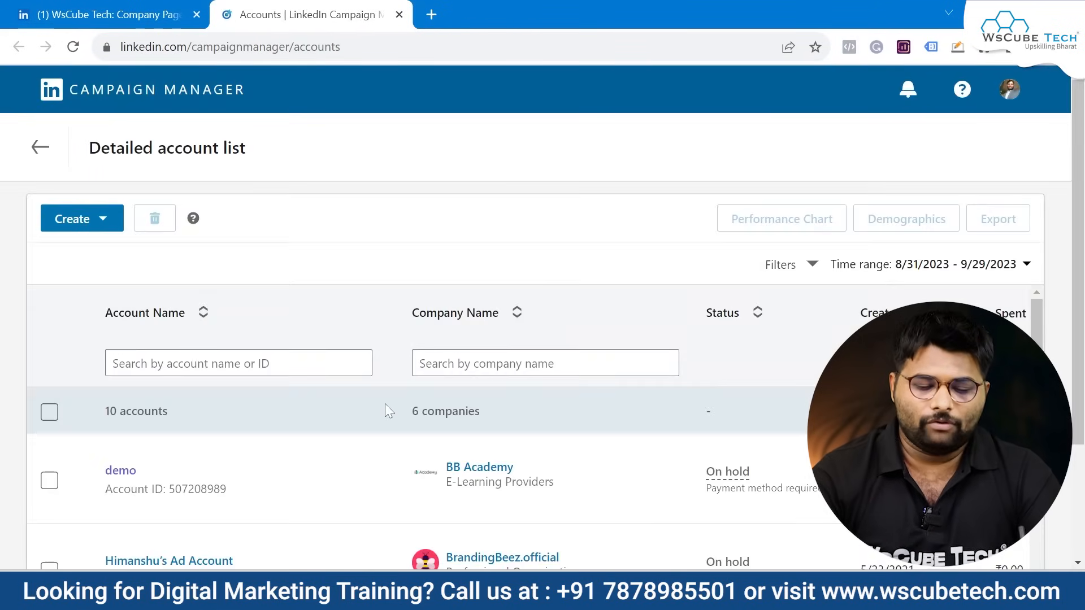
scroll(384, 404, down, 5)
scroll(385, 403, down, 5)
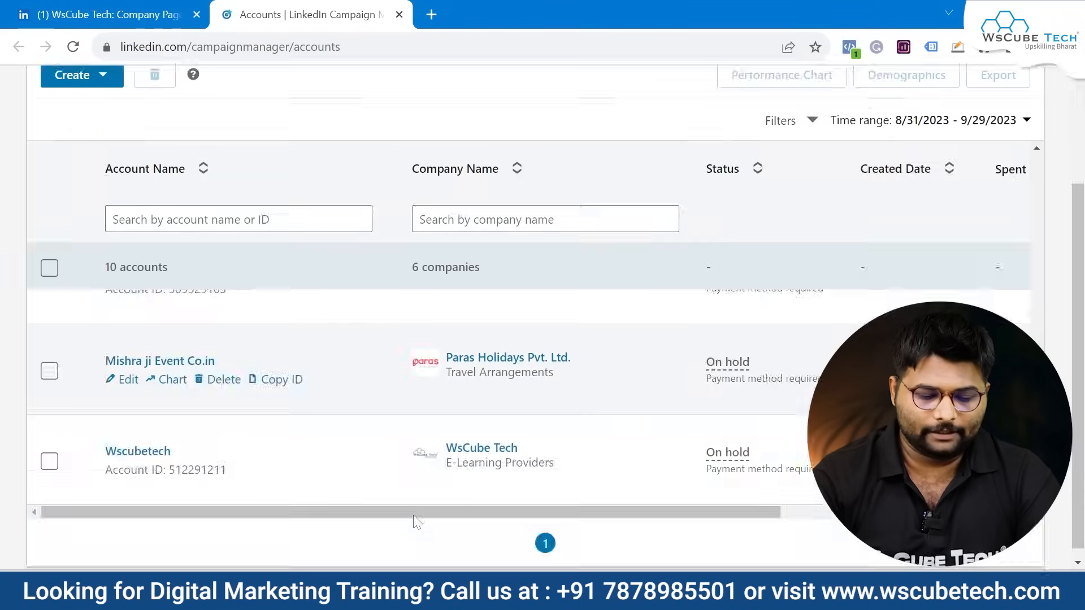
scroll(411, 397, up, 8)
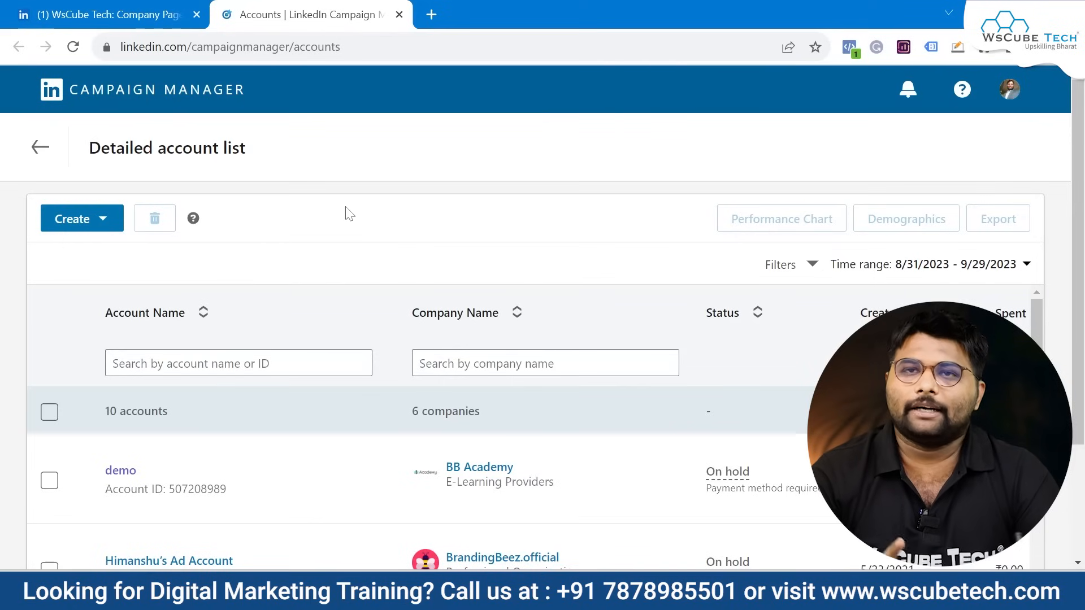
- Start creating a new ad account and name it "Wscubetech Pvt.Ltd"
click(99, 219)
click(89, 290)
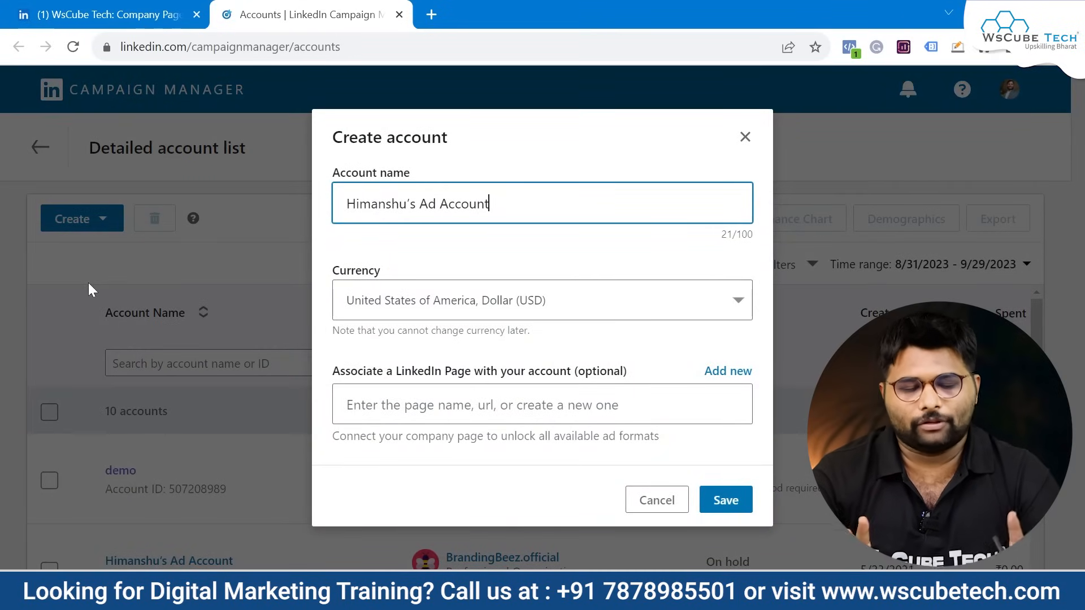
key(ctrl+a)
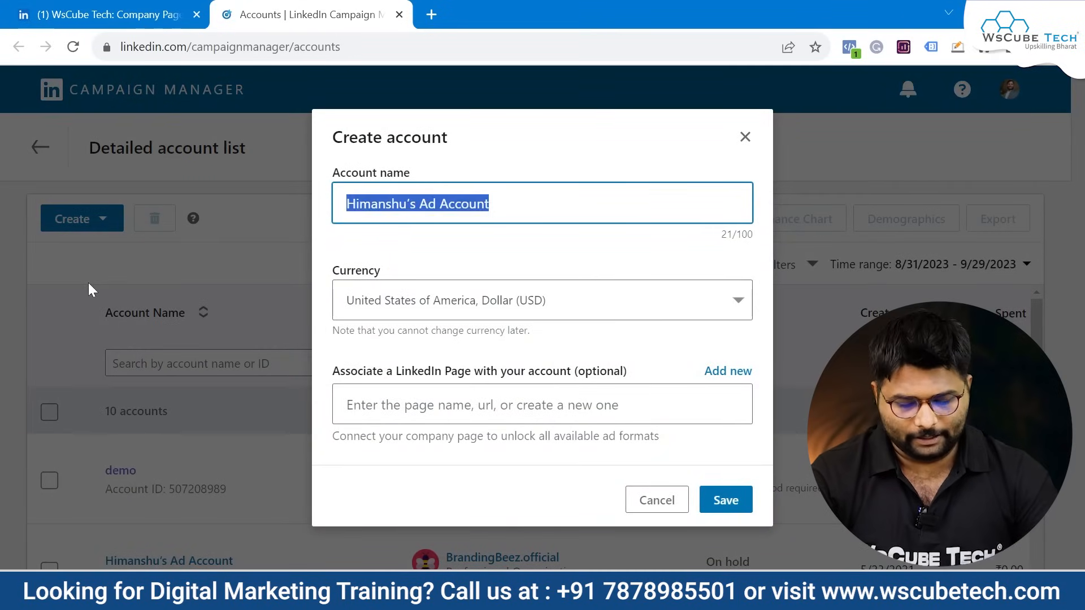
key(BackSpace)
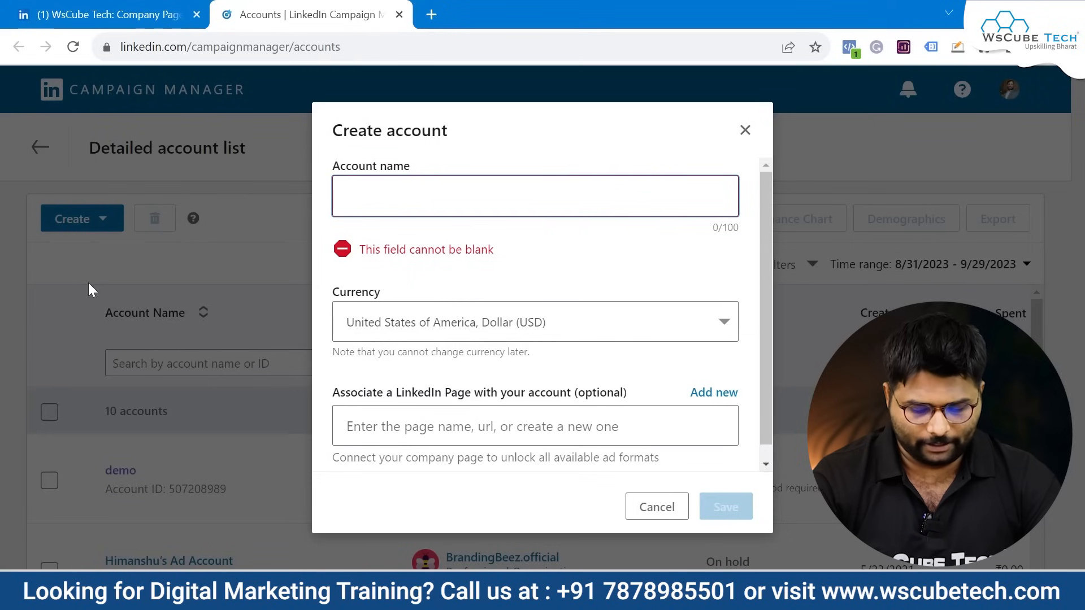
text(Wscubete)
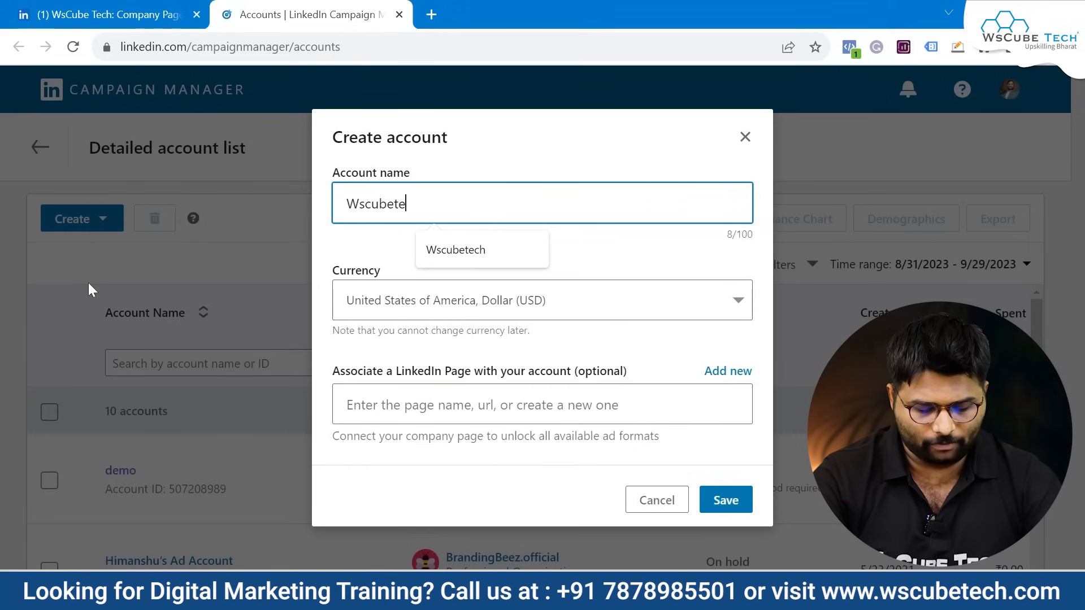
text(ch Pvt.Ltd)
- Set the new ad account's currency to India, Rupee (INR)
click(368, 313)
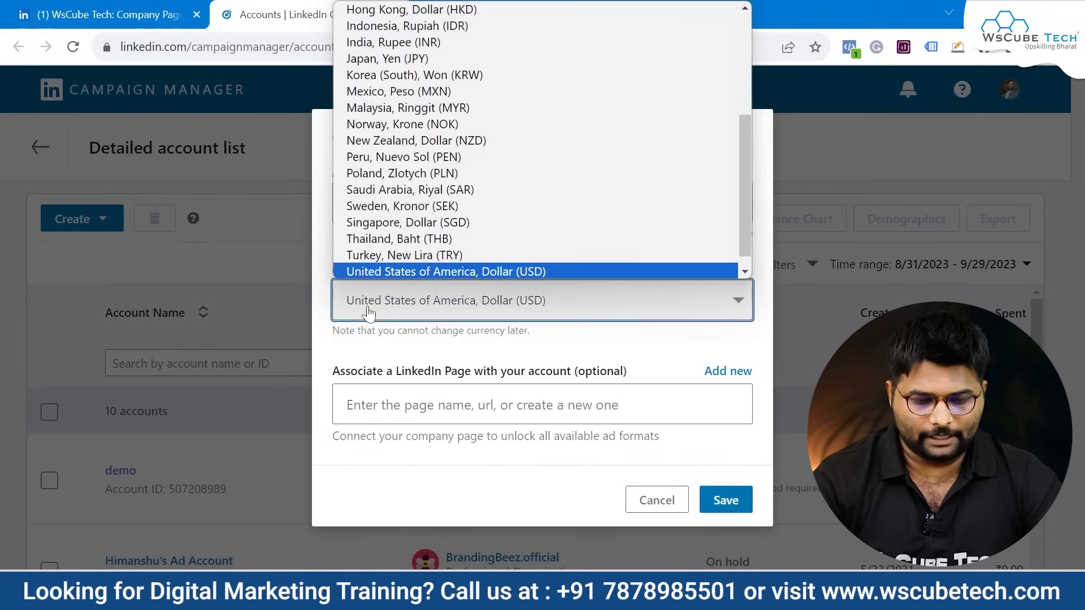
text(indi)
key(Return)
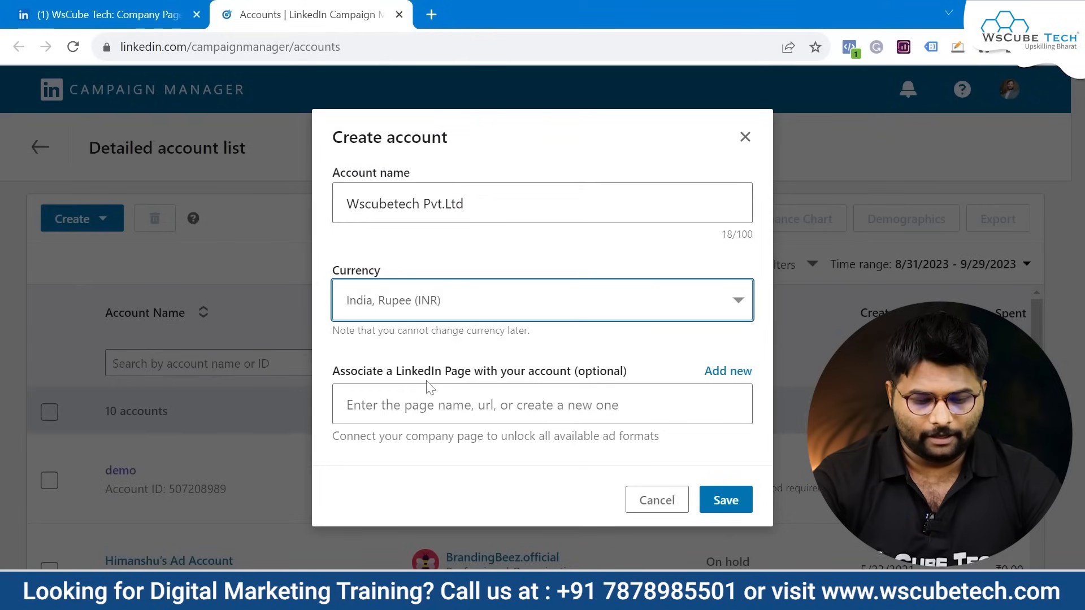
- Associate the WsCube Tech LinkedIn Page with the new ad account
click(448, 409)
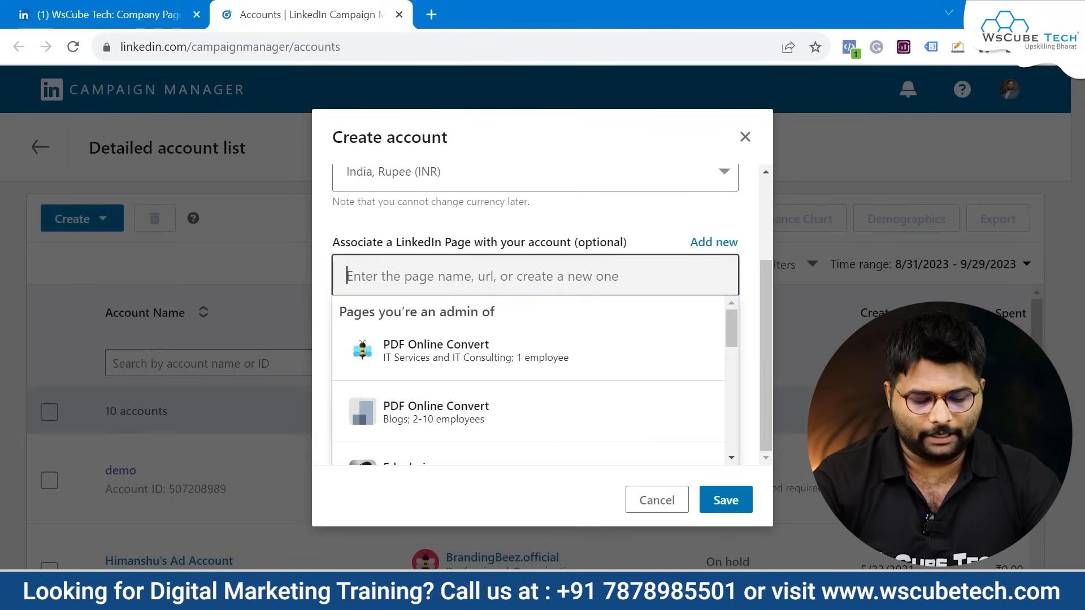
text(wscu)
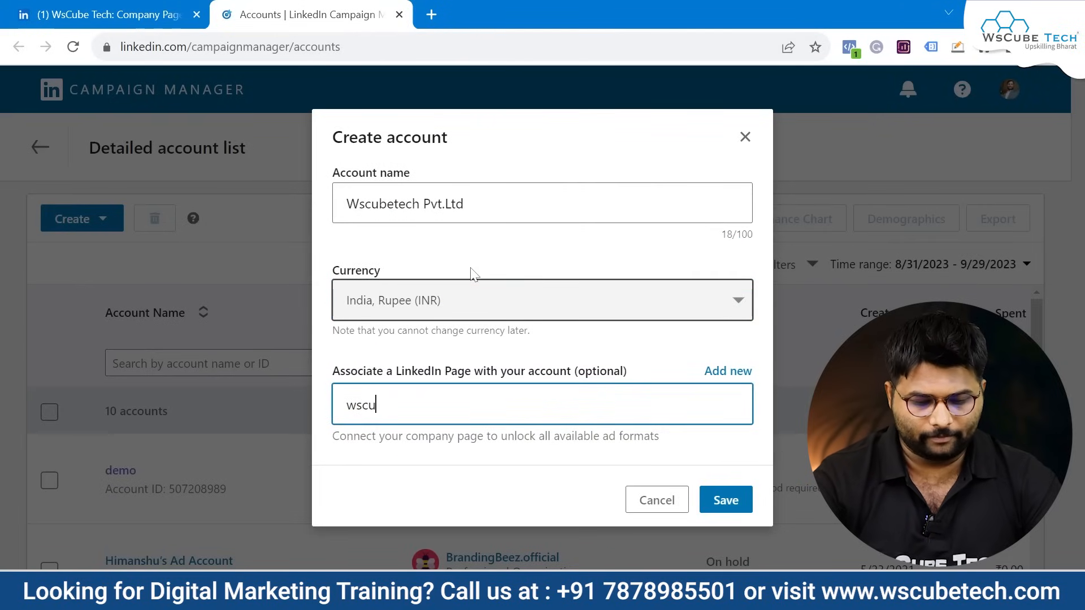
click(457, 366)
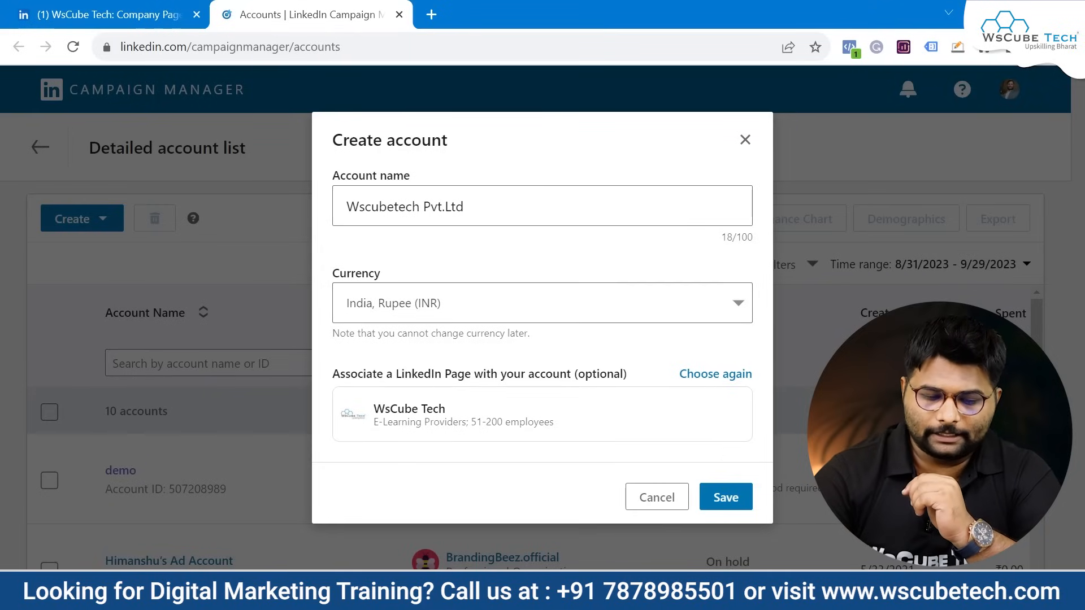
- Save the new ad account and dismiss the tip about delivery controls
drag(360, 333, 472, 333)
click(473, 331)
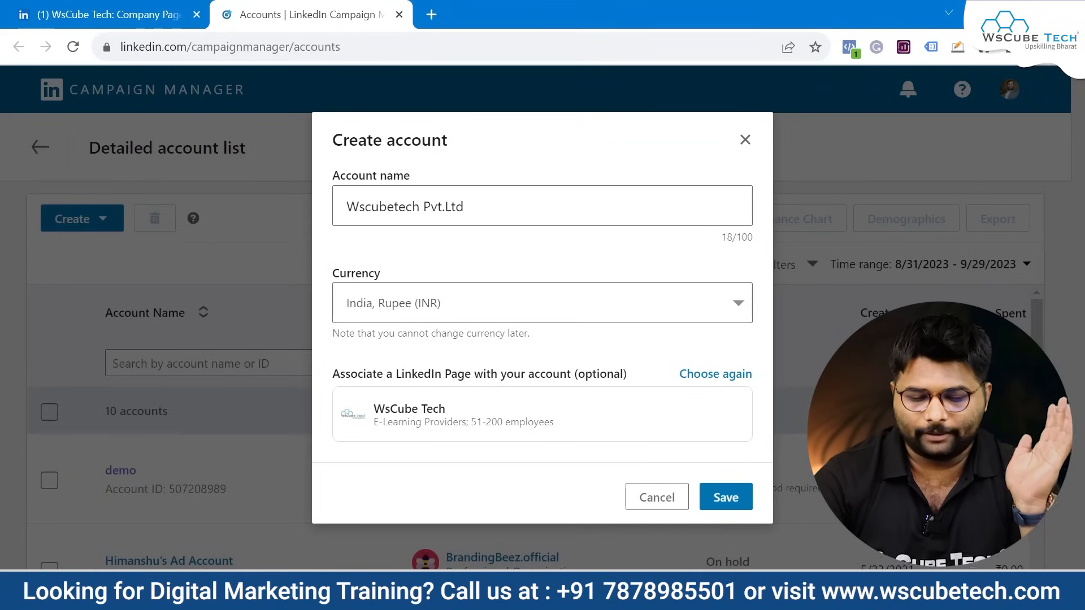
click(731, 495)
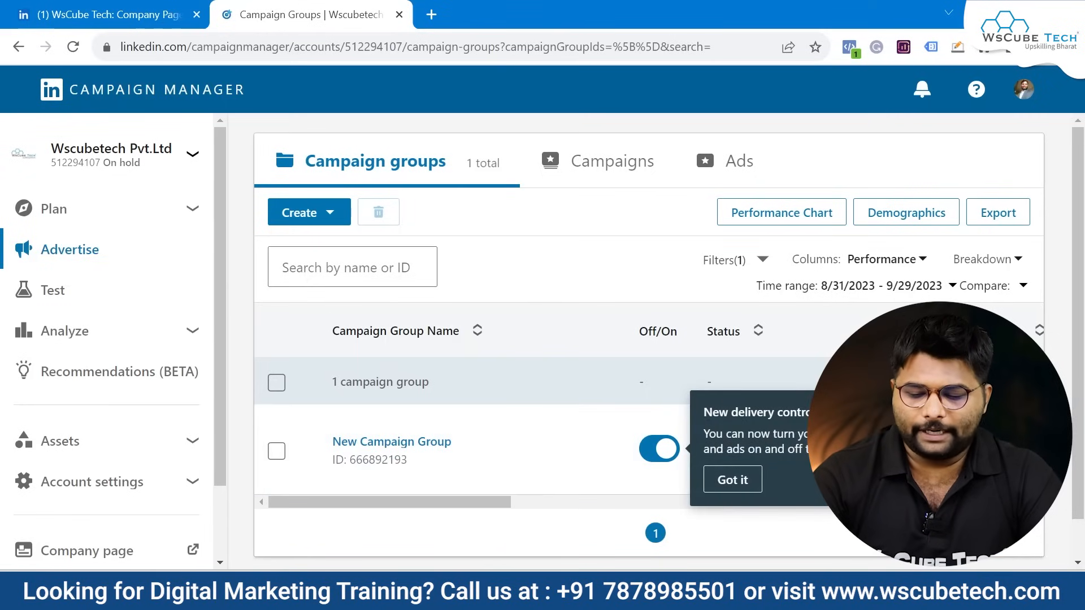
click(732, 479)
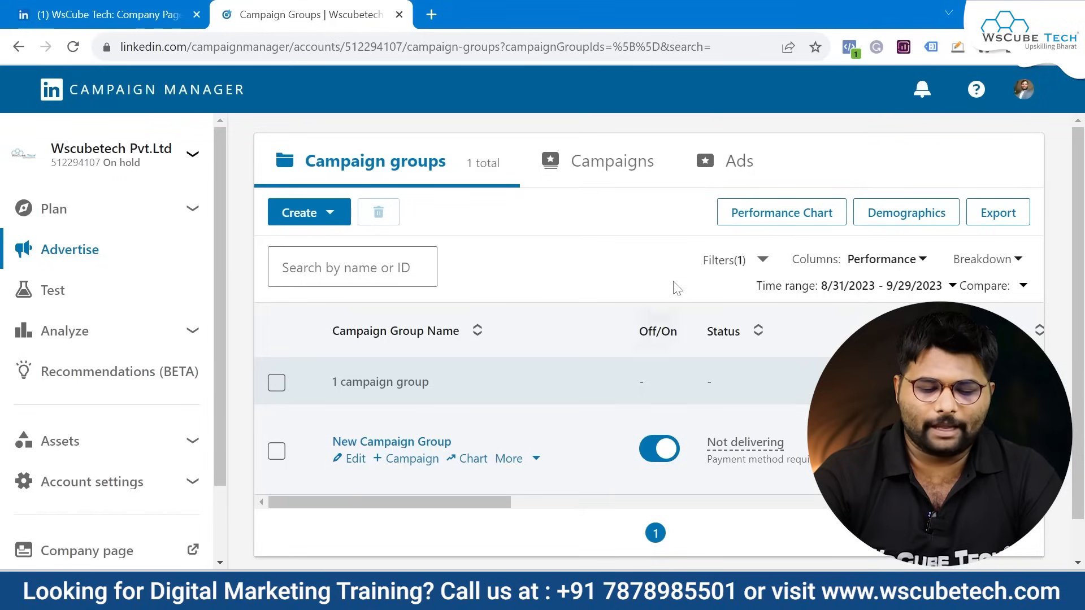
- Start creating a new campaign and keep it in Advanced mode, dismissing the change to Quick Mode
click(311, 226)
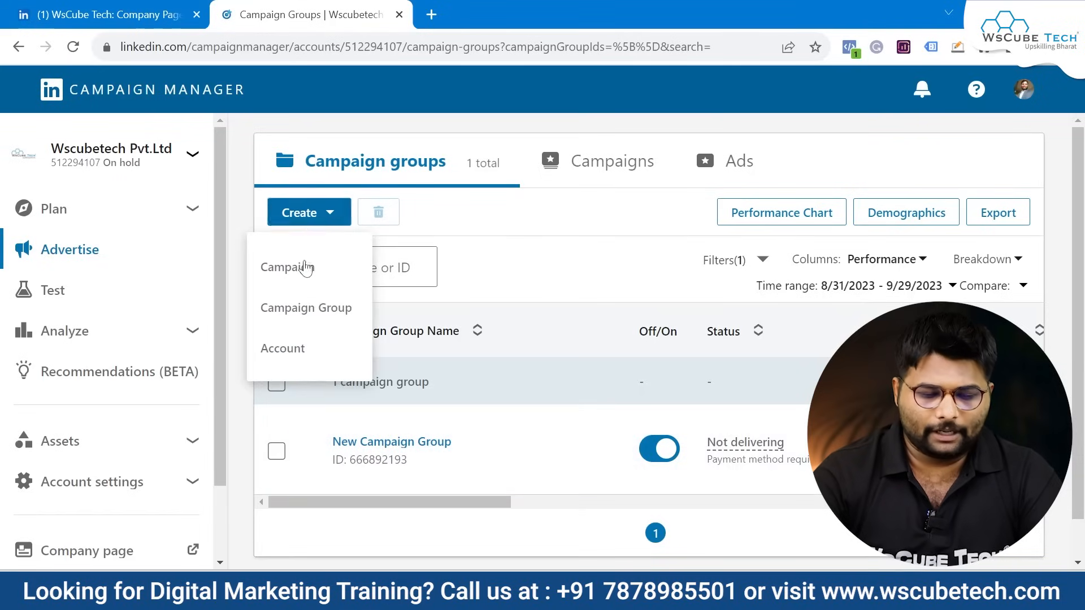
click(331, 274)
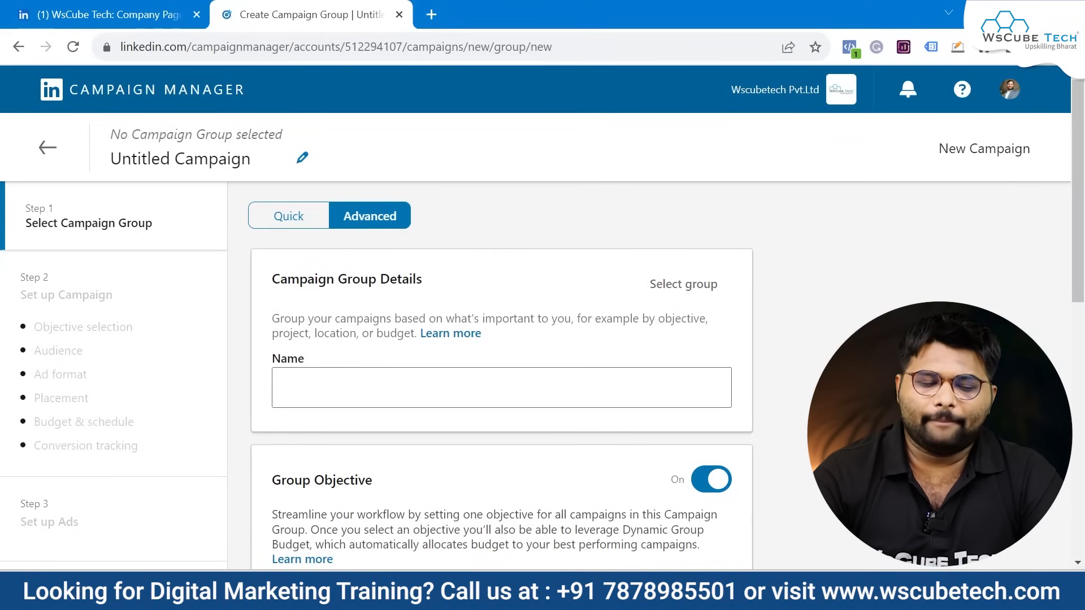
click(288, 220)
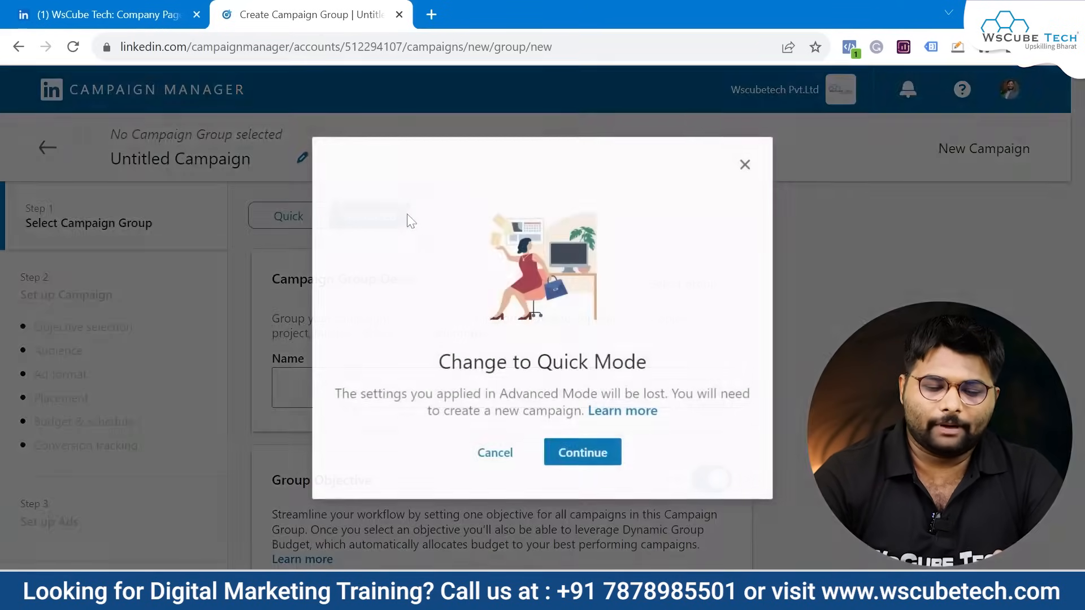
click(745, 164)
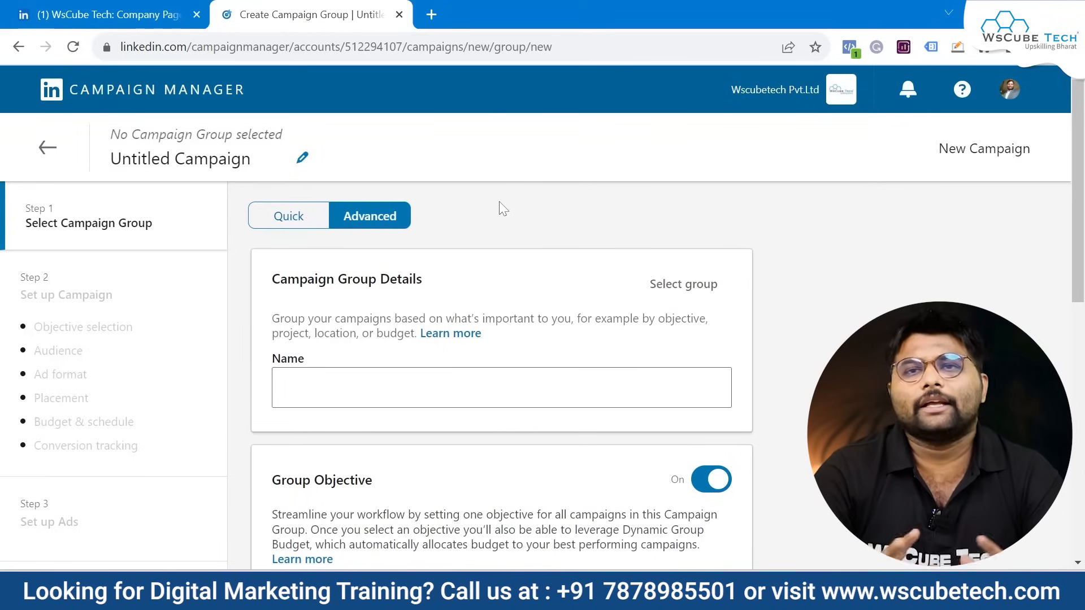
- Rename the untitled campaign "Demo - Link Ads"
click(302, 157)
key(BackSpace)
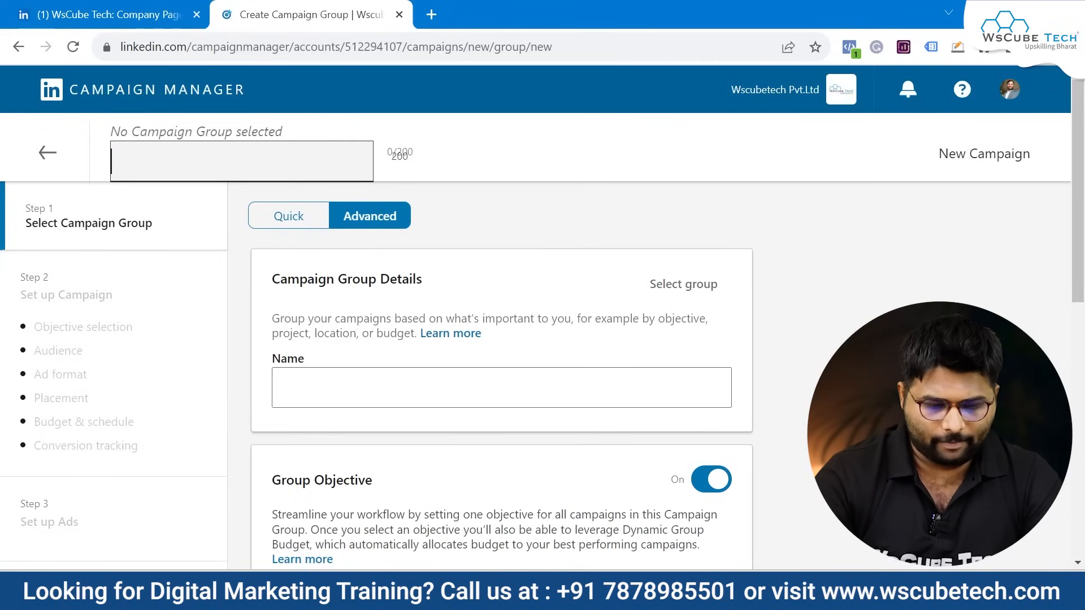
text(Demo)
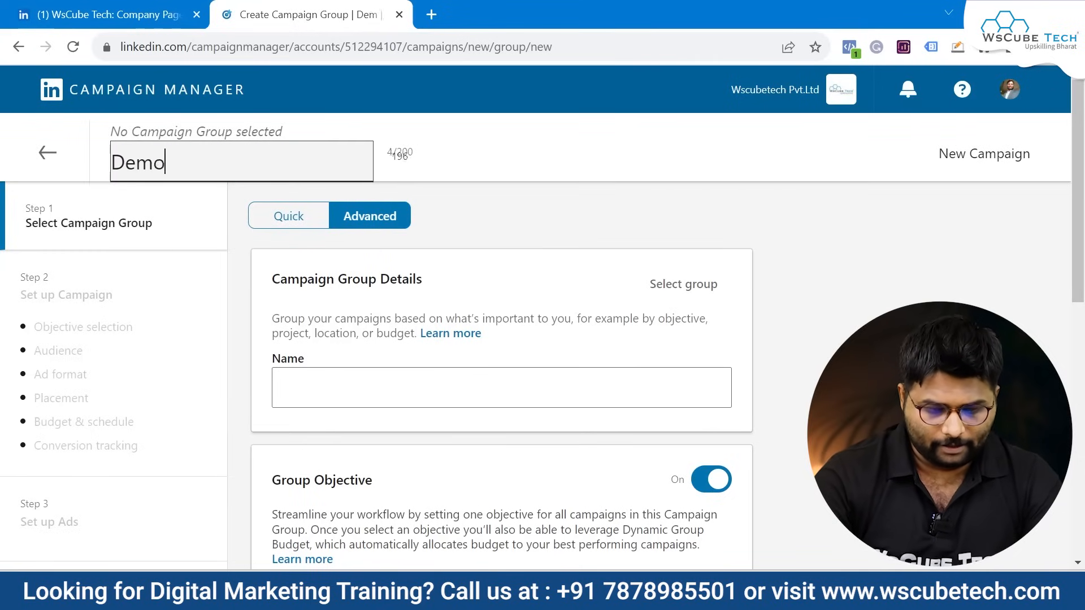
text( - Link Ads)
key(Return)
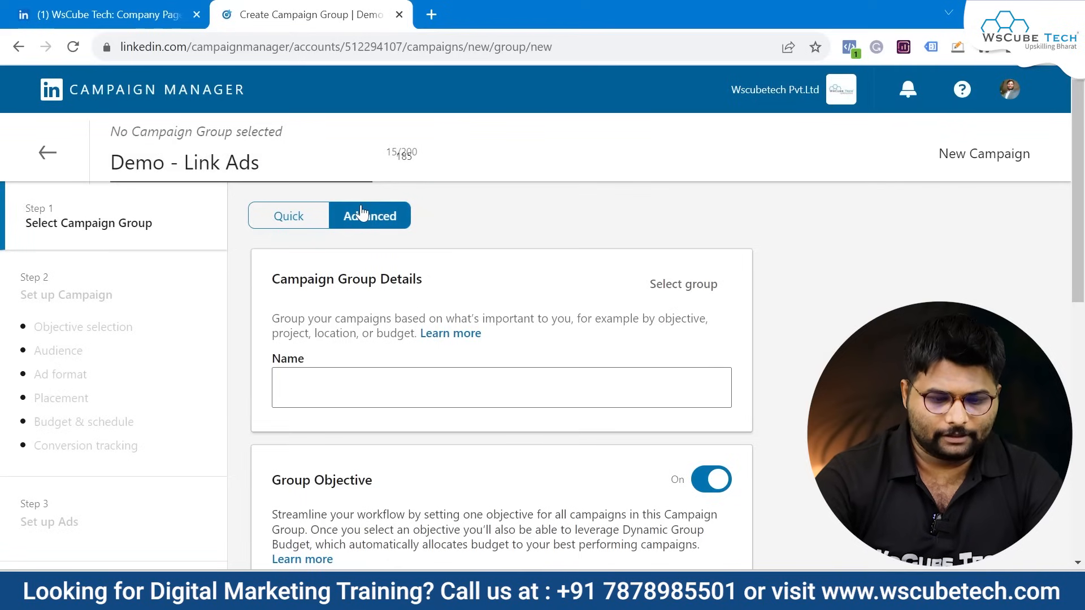
- Name the new campaign group "Wscube - Ads - YT" in the campaign group details
scroll(463, 208, down, 2)
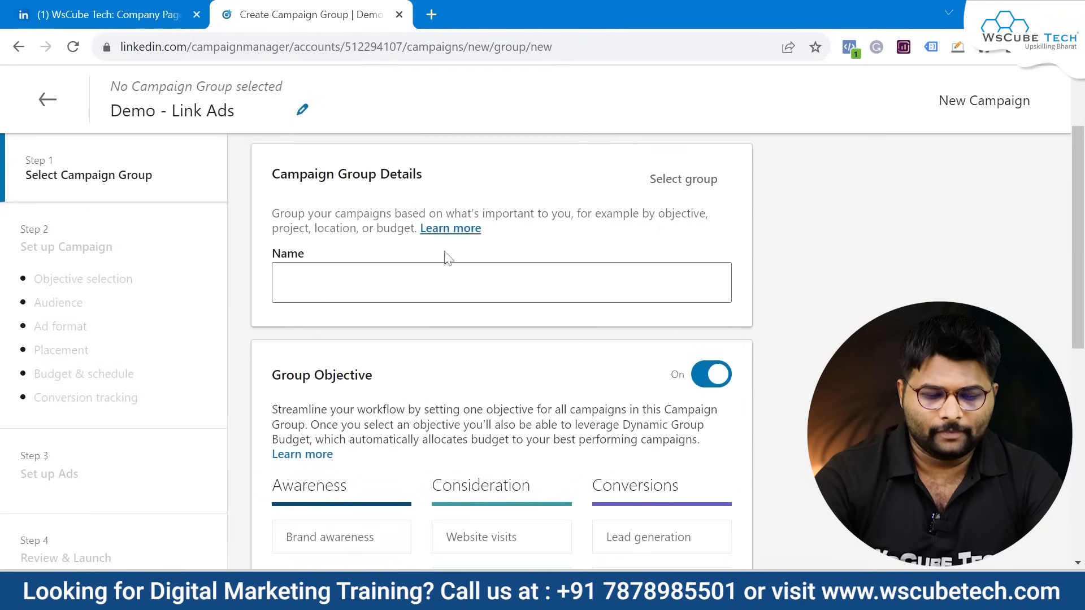
click(449, 283)
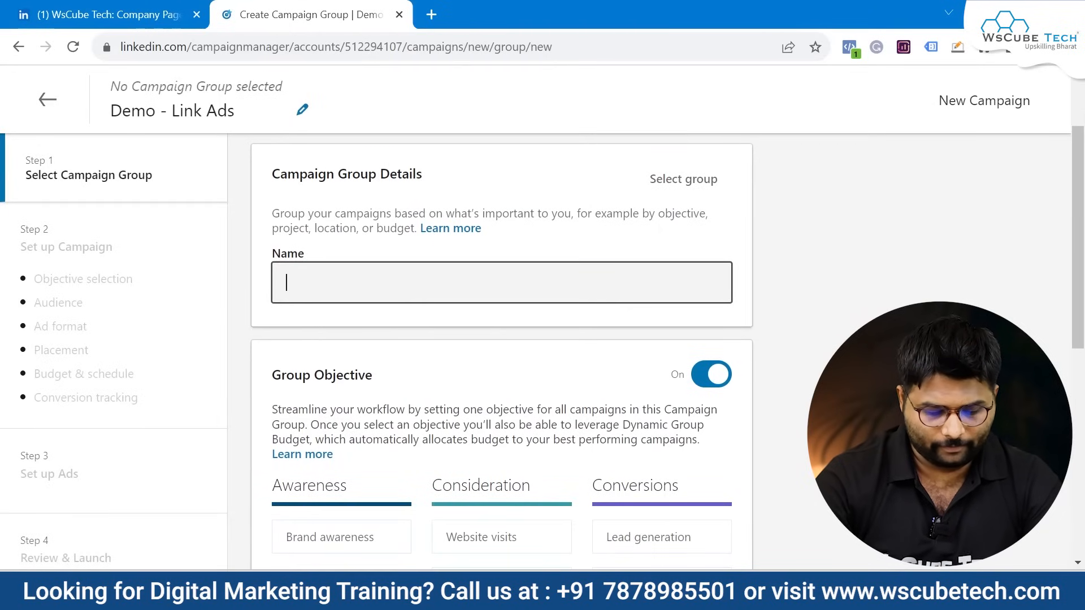
text(Wscube)
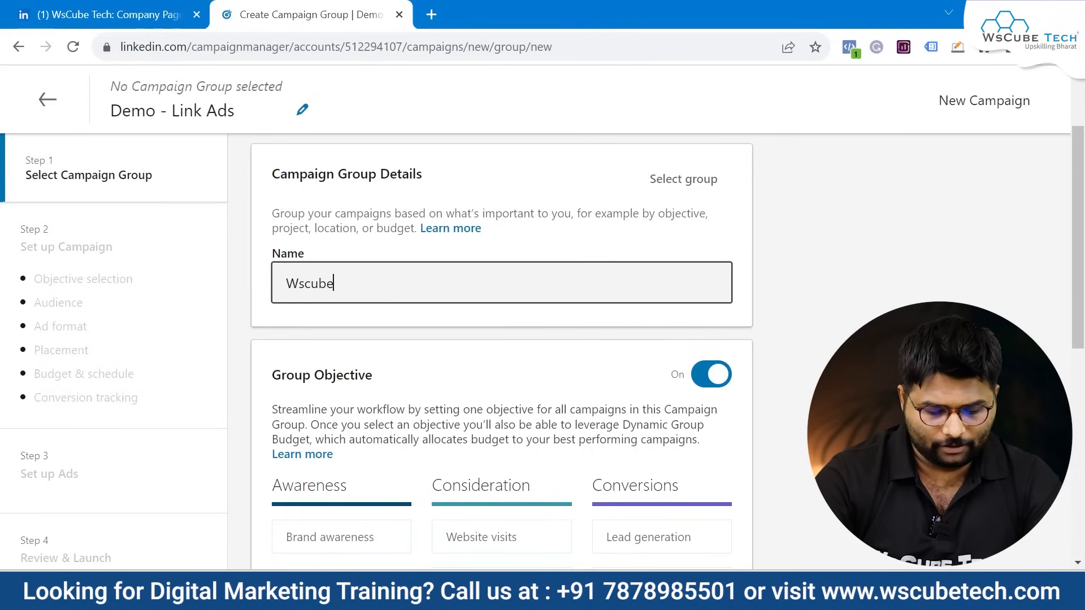
text( - Ad)
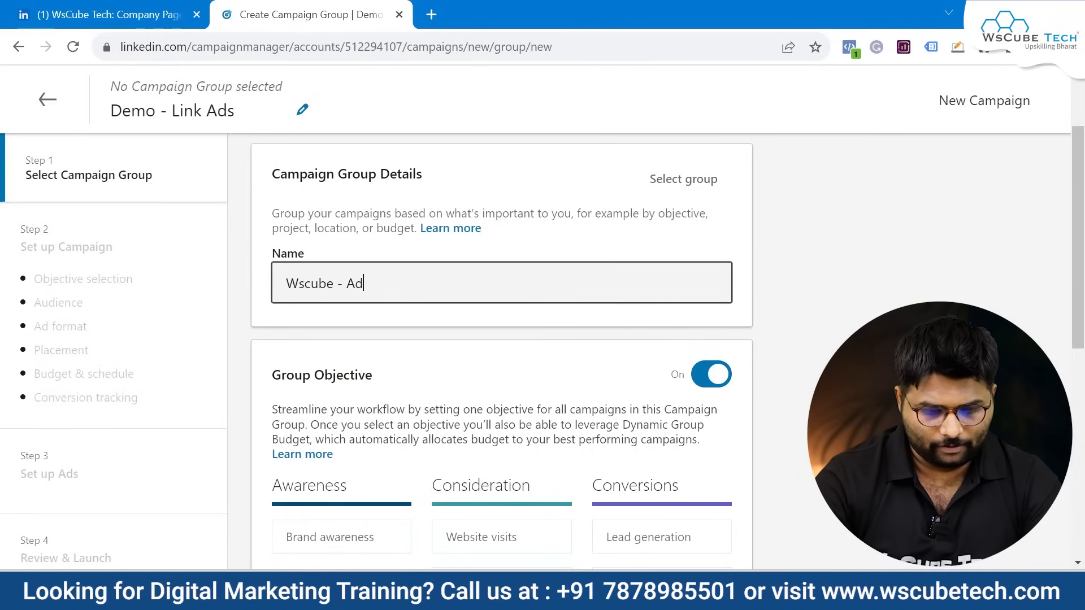
text(s - YT)
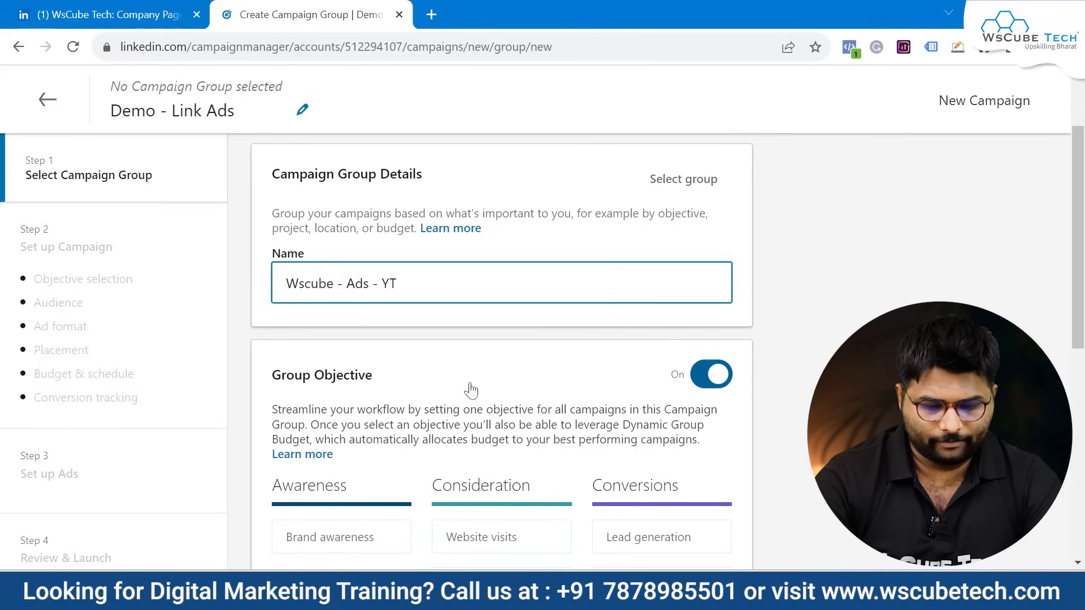
- Choose Website visits as the objective shared by all campaigns in the group
scroll(470, 388, down, 3)
scroll(471, 390, down, 1)
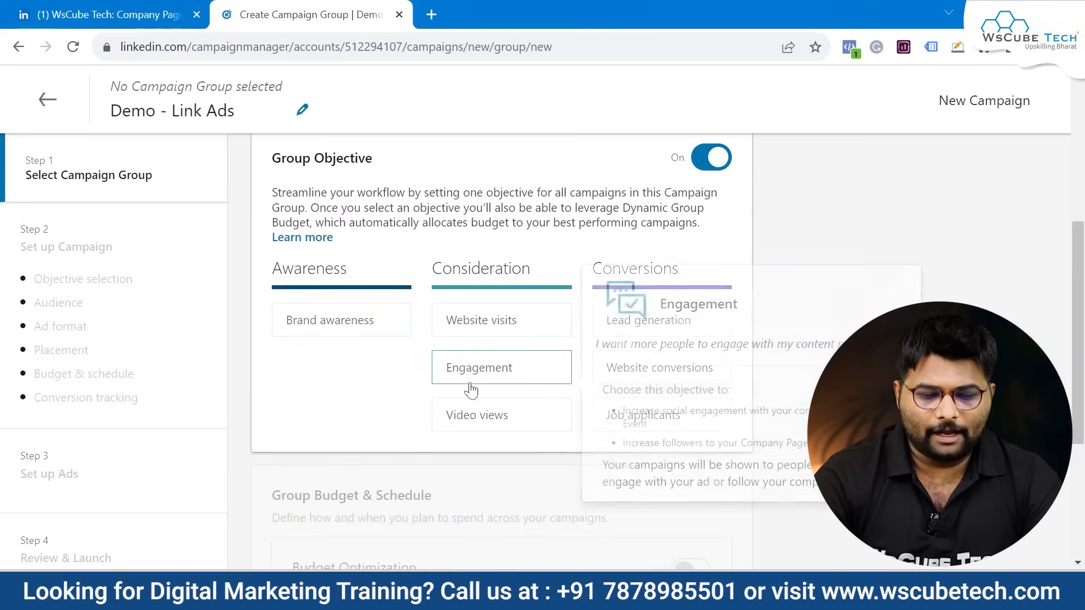
scroll(472, 390, up, 1)
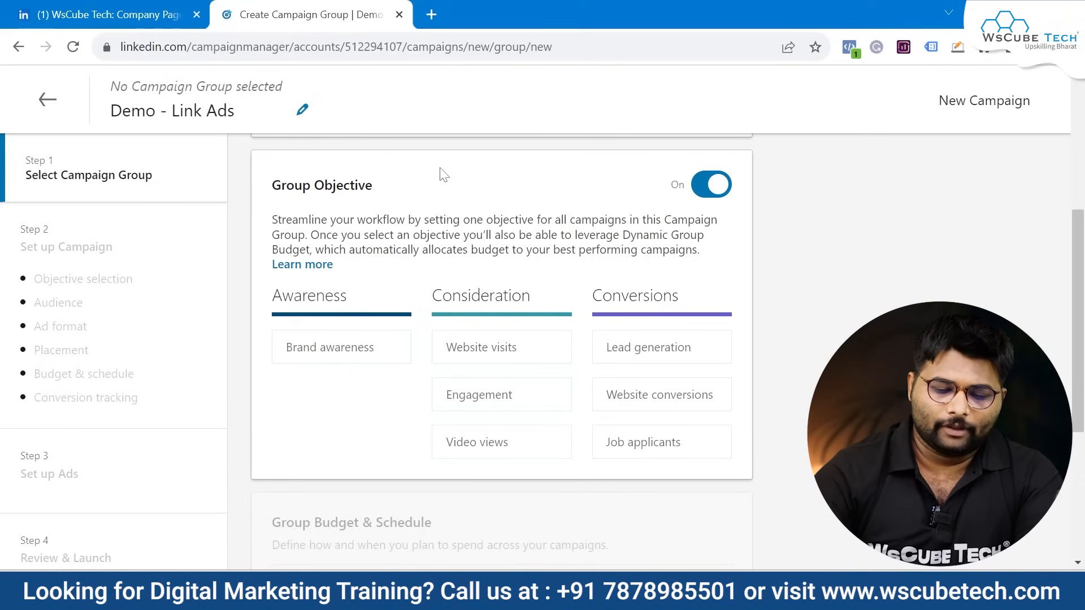
click(522, 353)
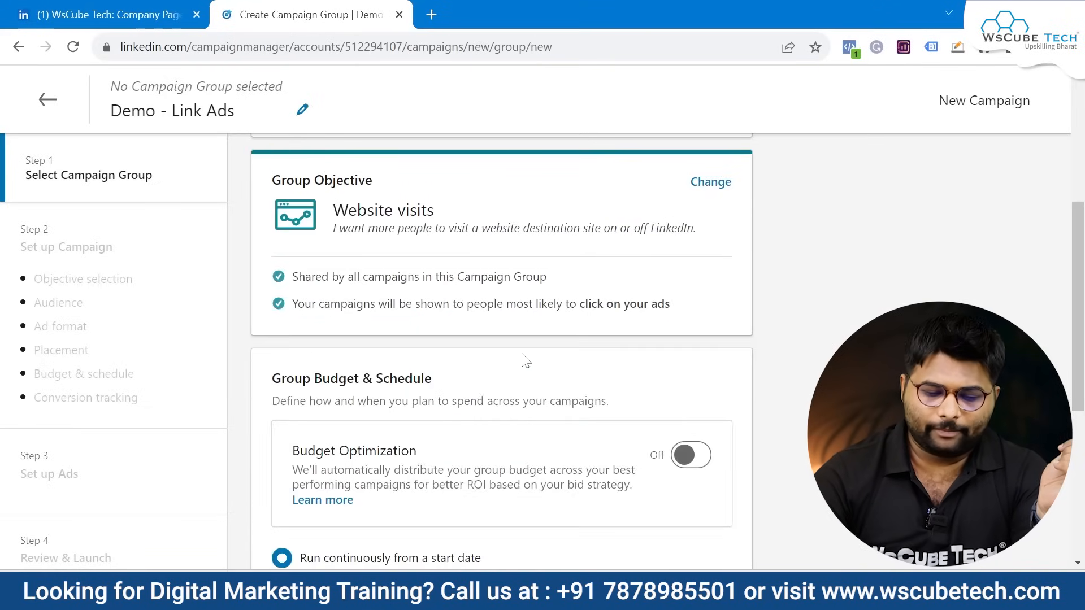
scroll(564, 429, up, 3)
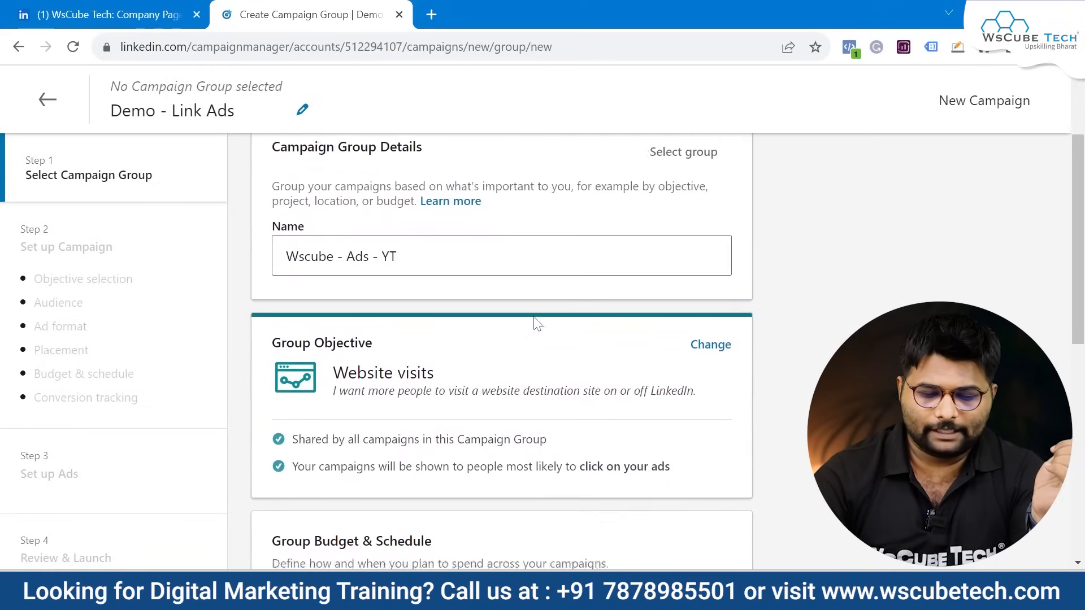
- Turn on Budget Optimization to inspect its budget and bidding strategy options, and turn it back off
scroll(536, 323, down, 5)
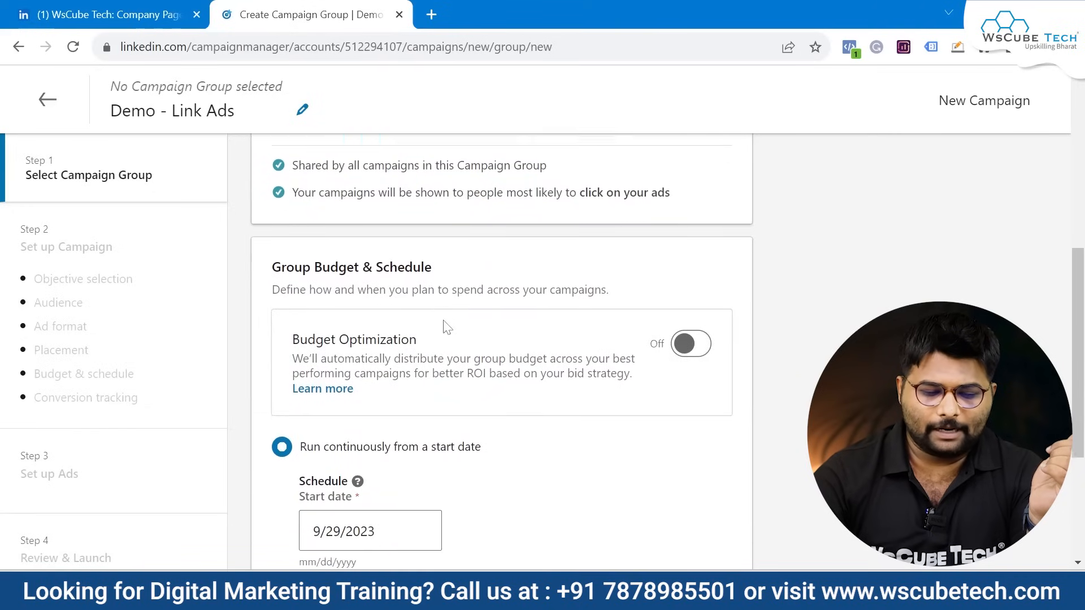
scroll(447, 327, down, 1)
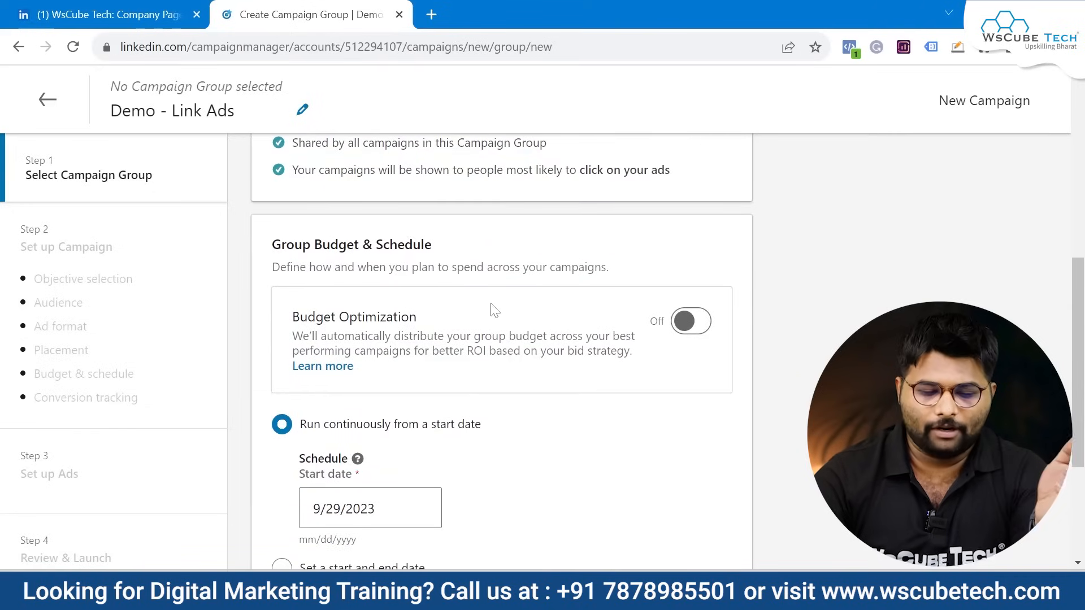
click(705, 333)
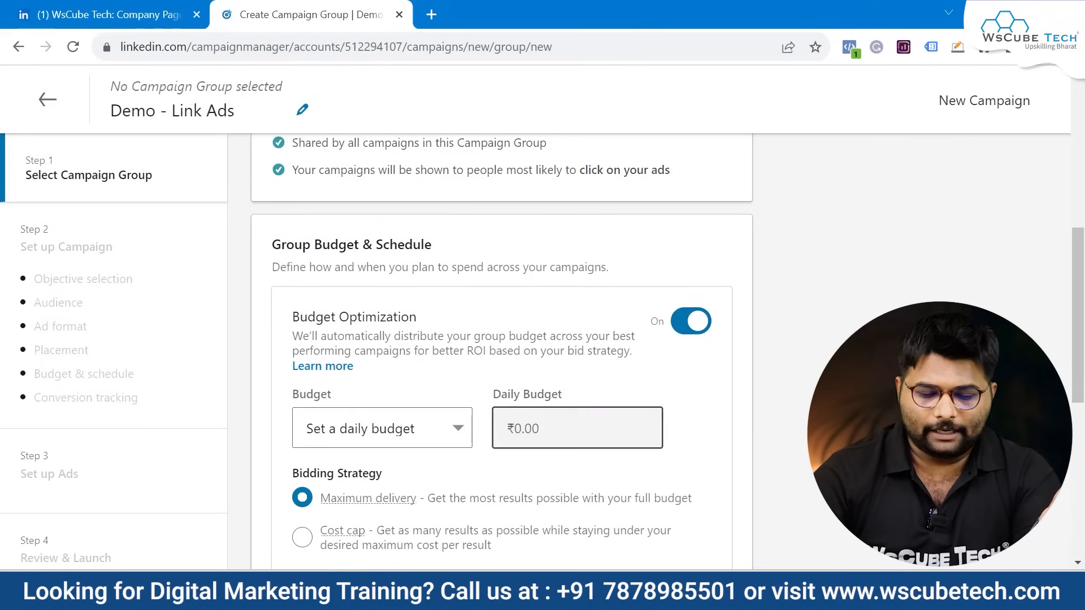
scroll(562, 446, down, 1)
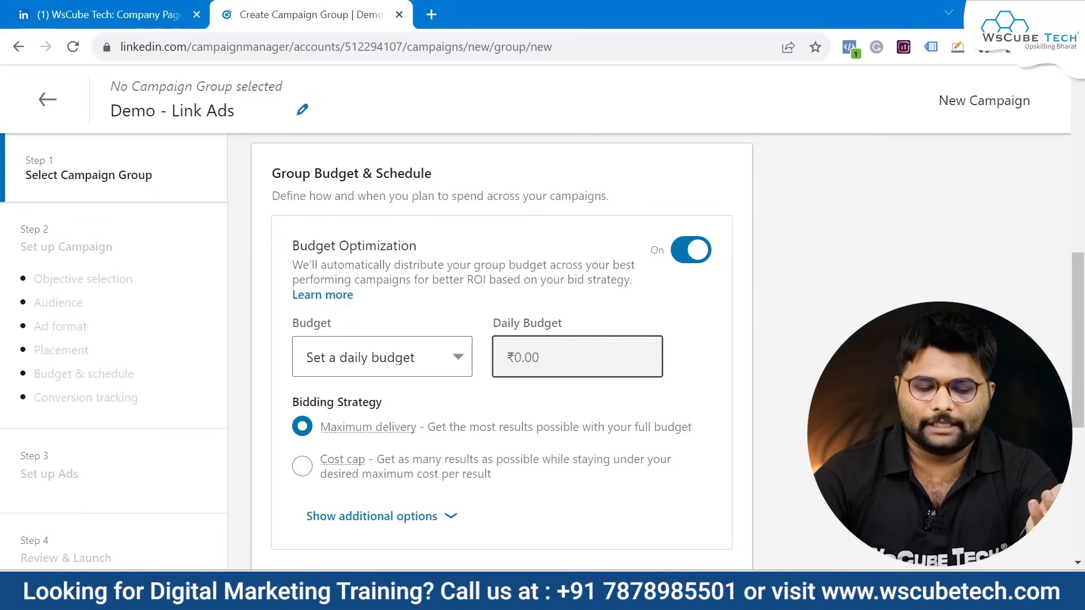
click(683, 254)
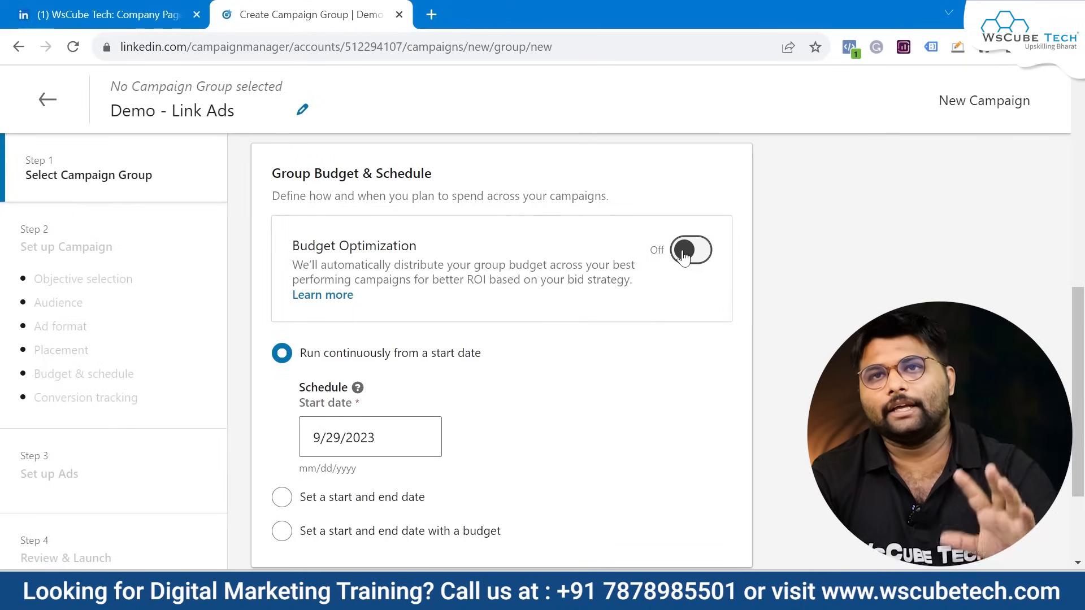
scroll(684, 254, down, 1)
scroll(506, 298, up, 2)
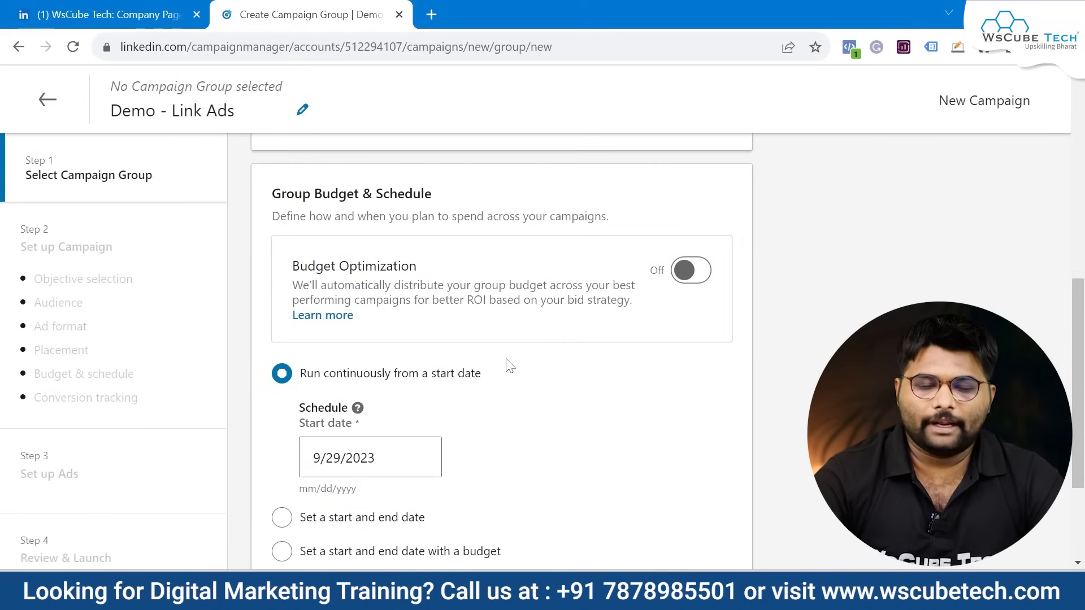
- Try the group schedule options for a start and end date, without and with a lifetime budget
scroll(447, 409, down, 1)
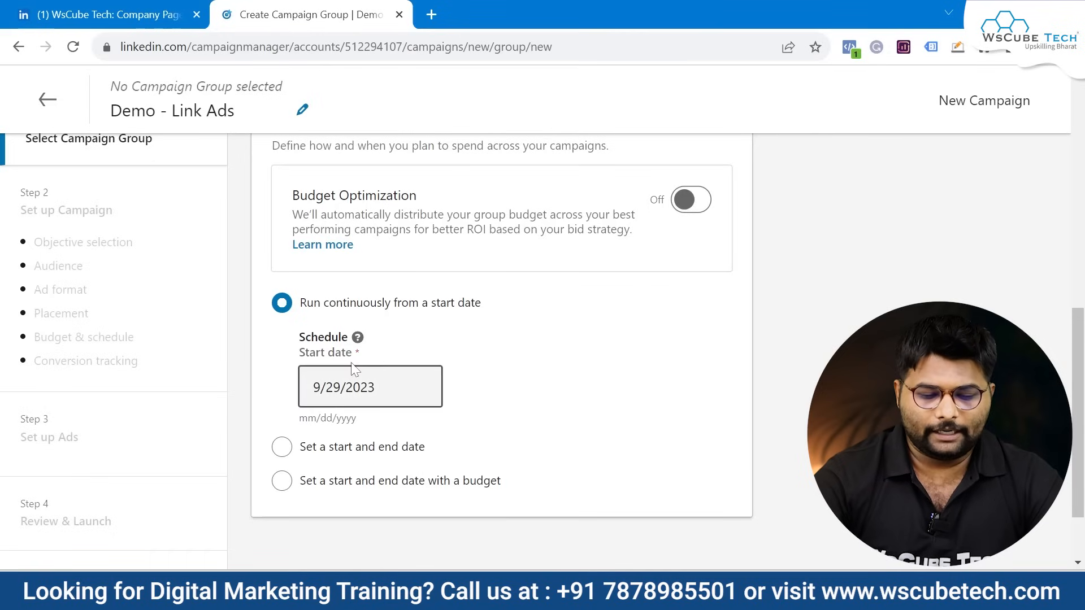
click(386, 449)
click(414, 482)
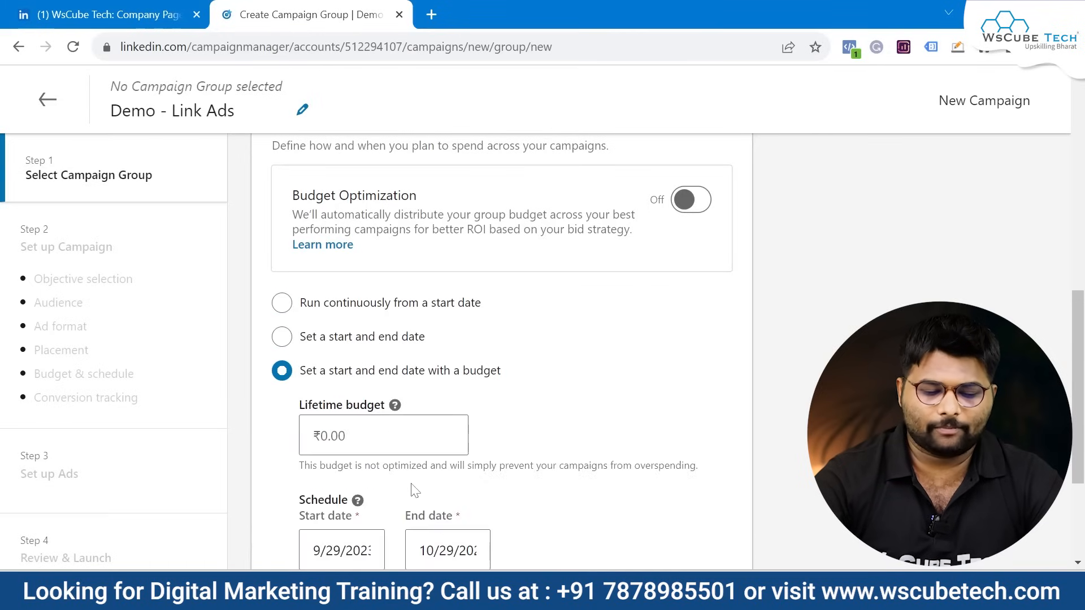
scroll(447, 452, down, 2)
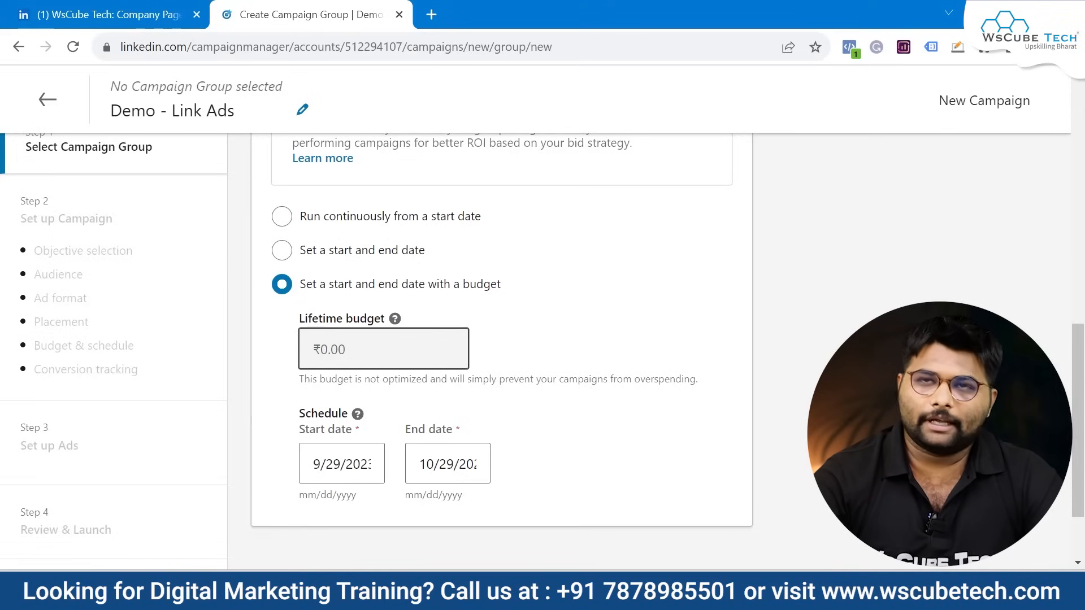
scroll(400, 365, up, 2)
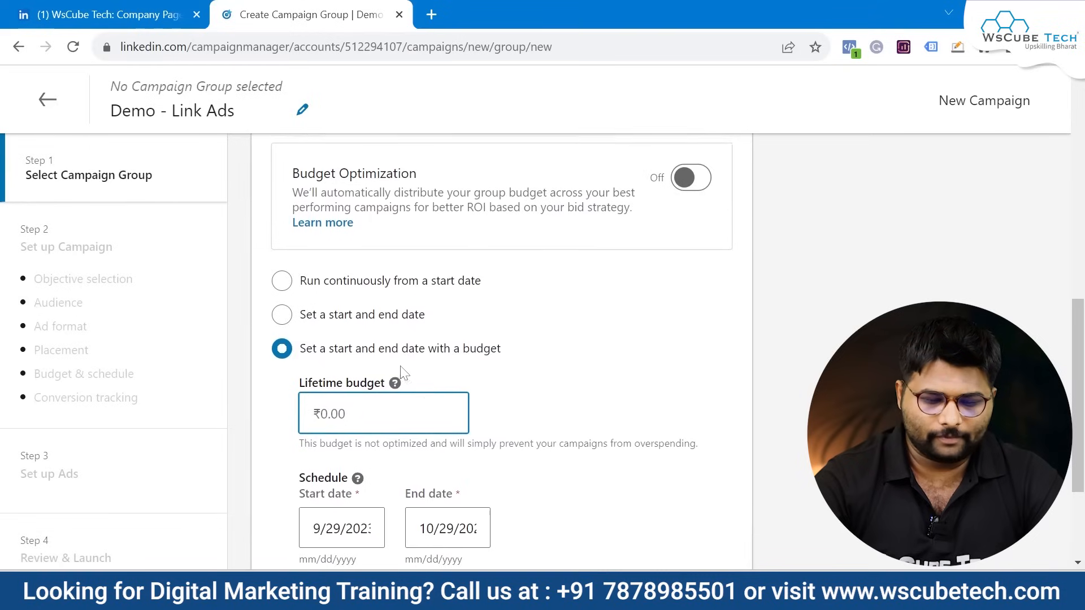
- Set the campaign group to run continuously from a start date and continue to the campaign setup
click(425, 291)
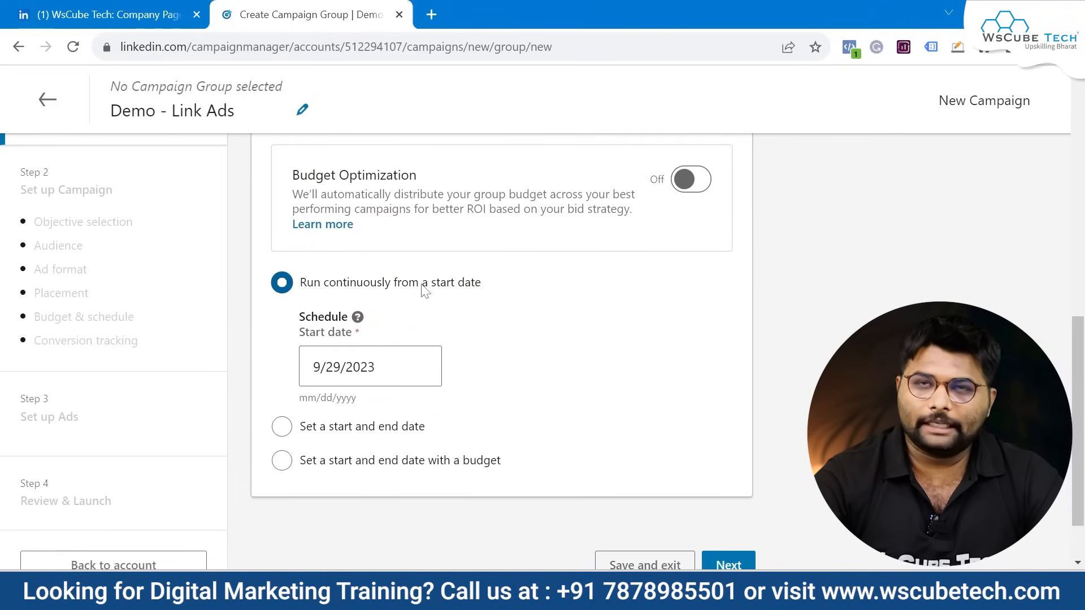
scroll(558, 351, down, 2)
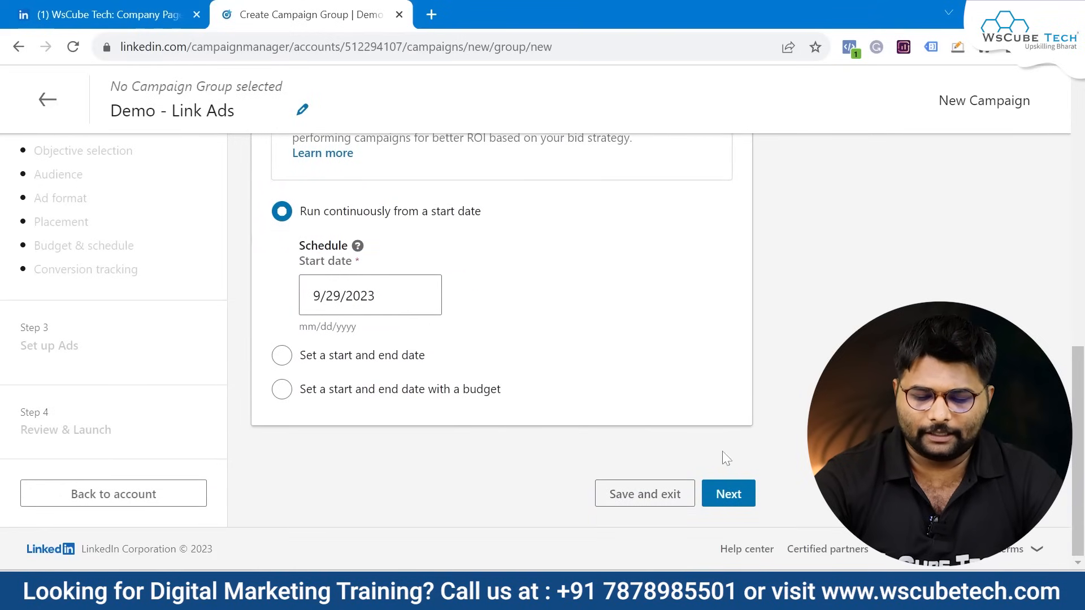
click(722, 493)
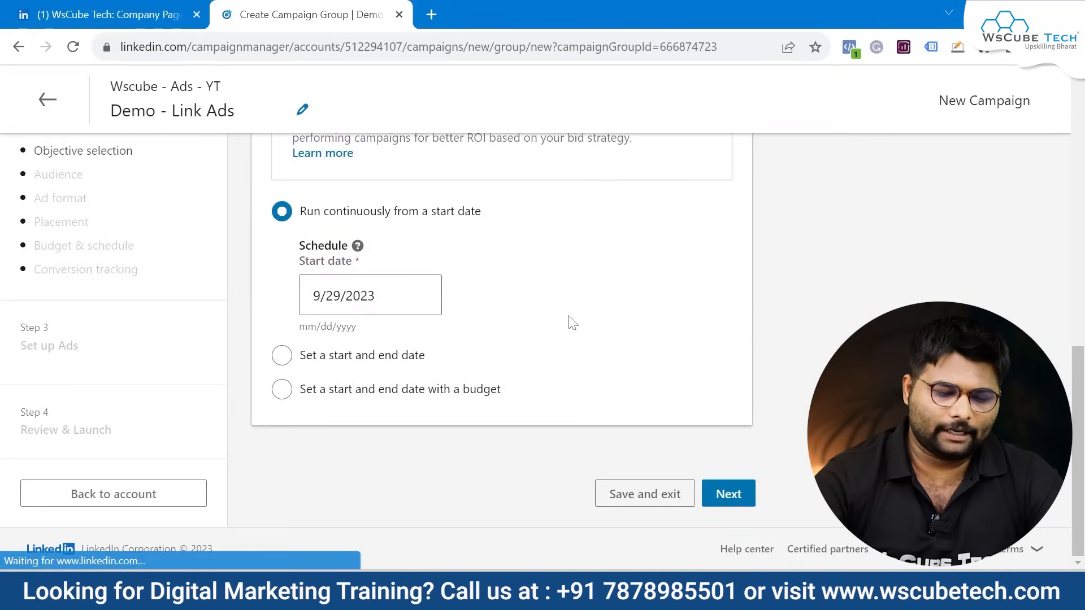
- Open the target audience's locations for editing and review the location, exclusion, profile language and audience expansion options
scroll(395, 337, down, 3)
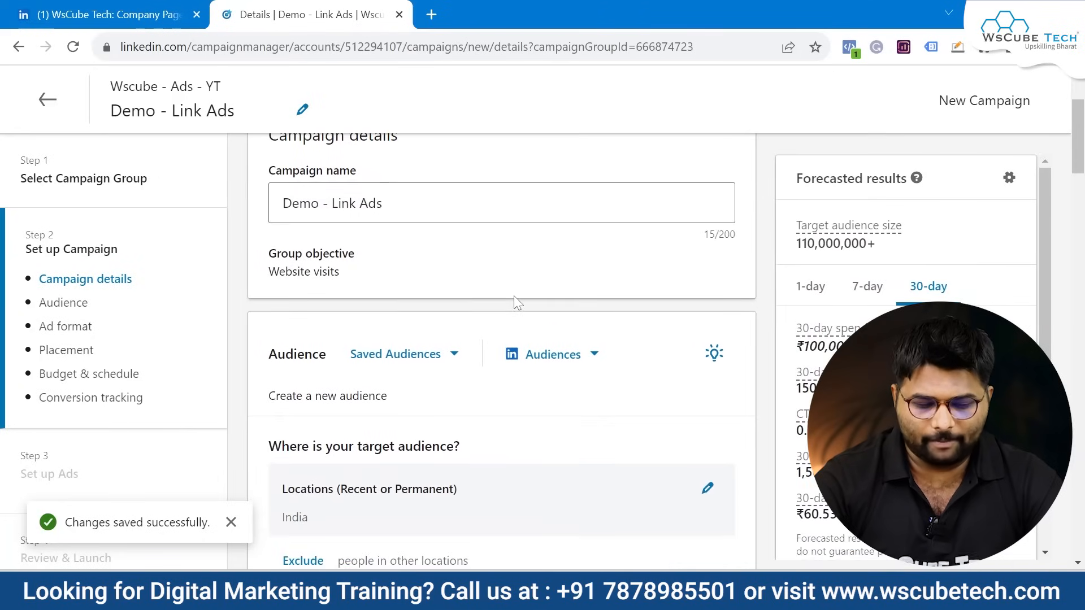
scroll(496, 377, down, 2)
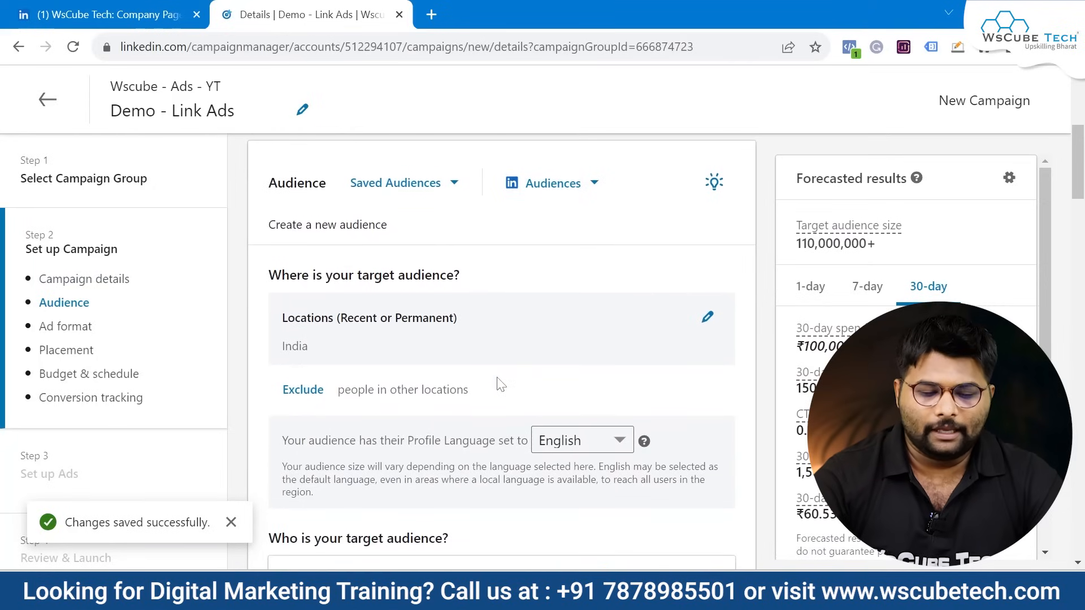
click(706, 317)
scroll(452, 354, down, 2)
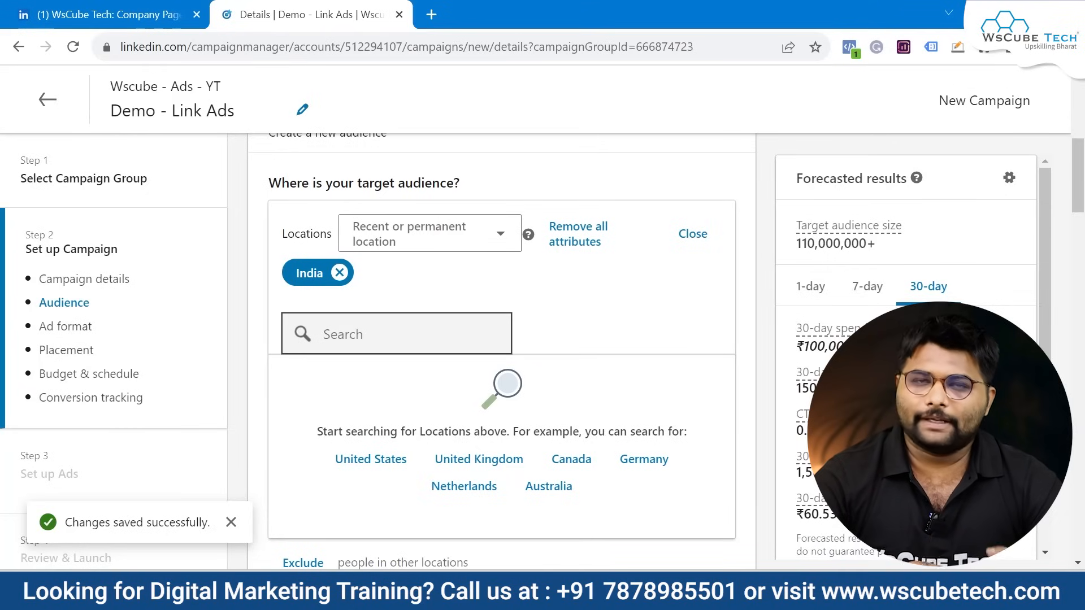
scroll(387, 320, down, 6)
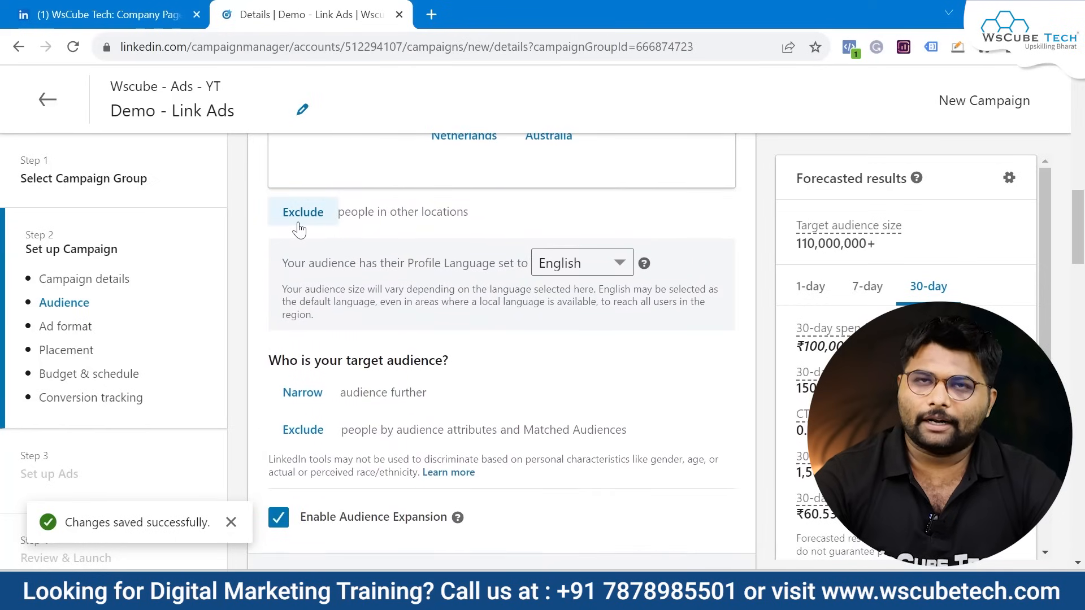
scroll(299, 228, down, 2)
scroll(301, 229, up, 5)
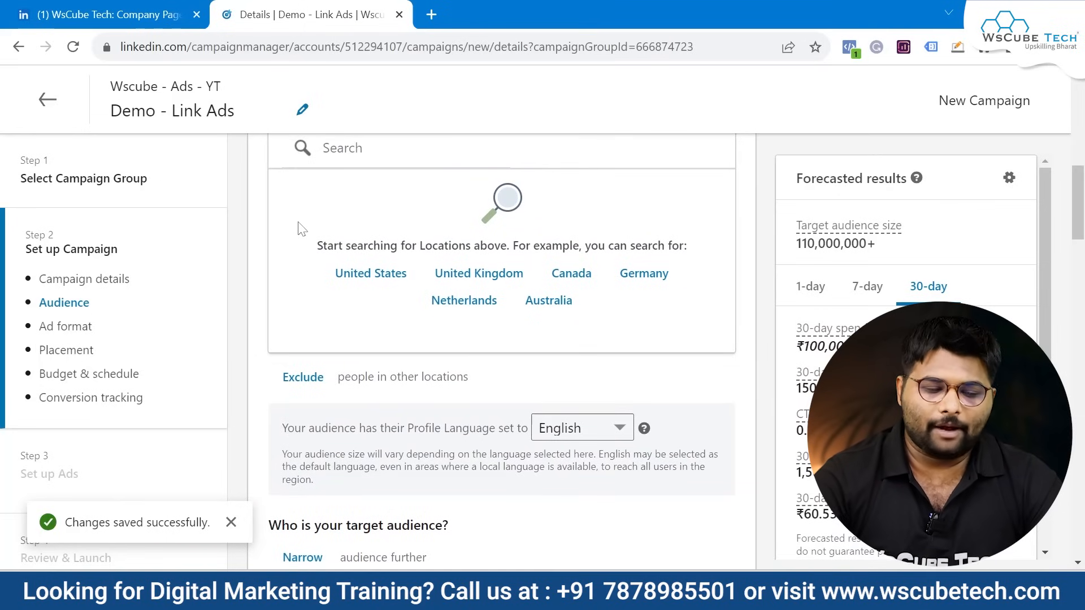
scroll(300, 229, up, 4)
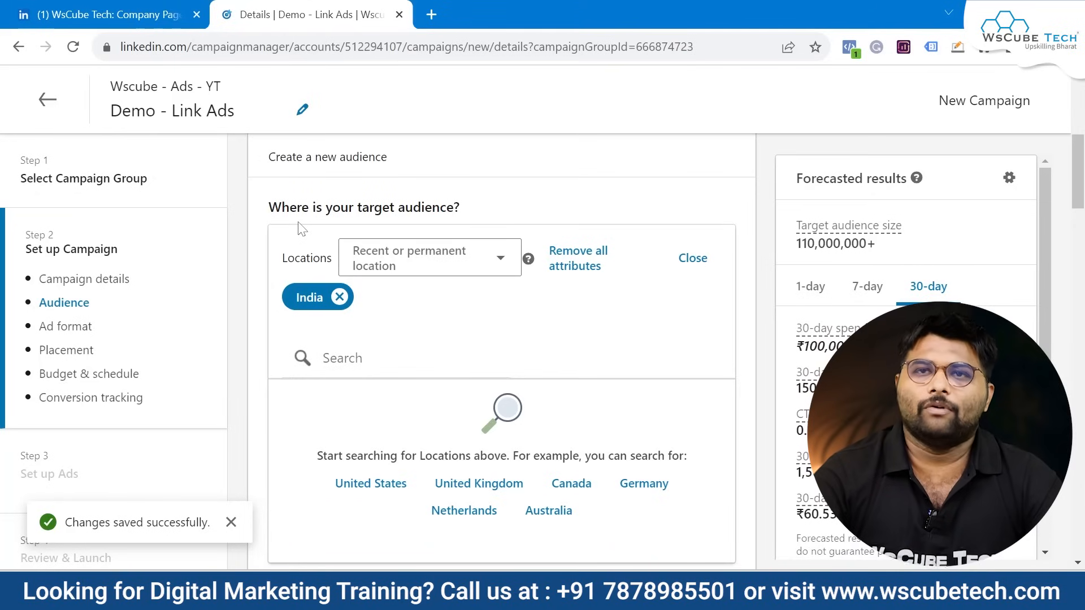
- Open the option to narrow the target audience and review the company attributes, including the company industries list
scroll(300, 228, down, 8)
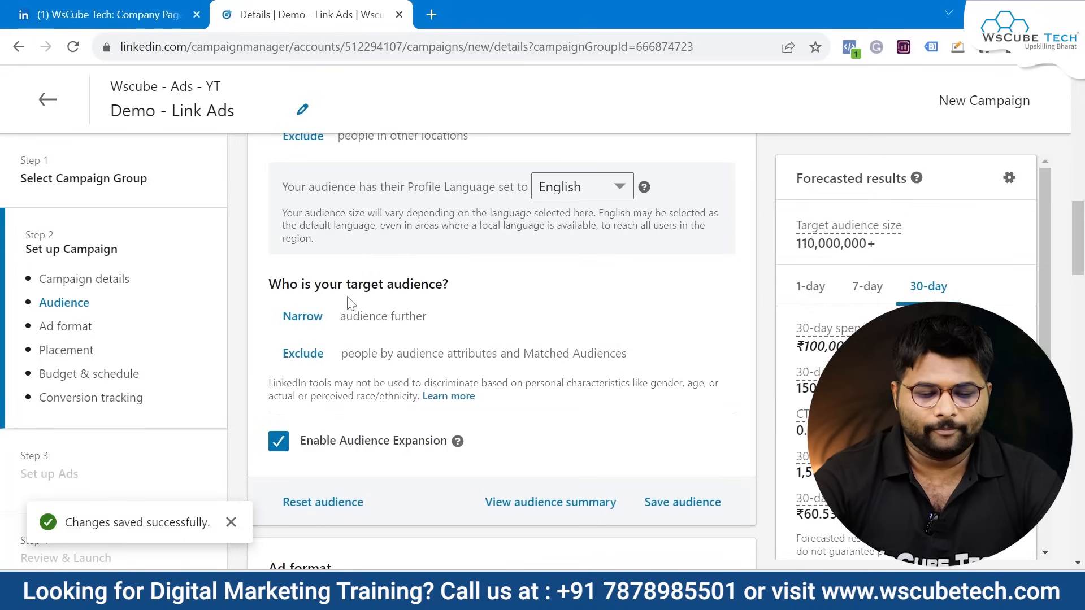
scroll(351, 304, down, 1)
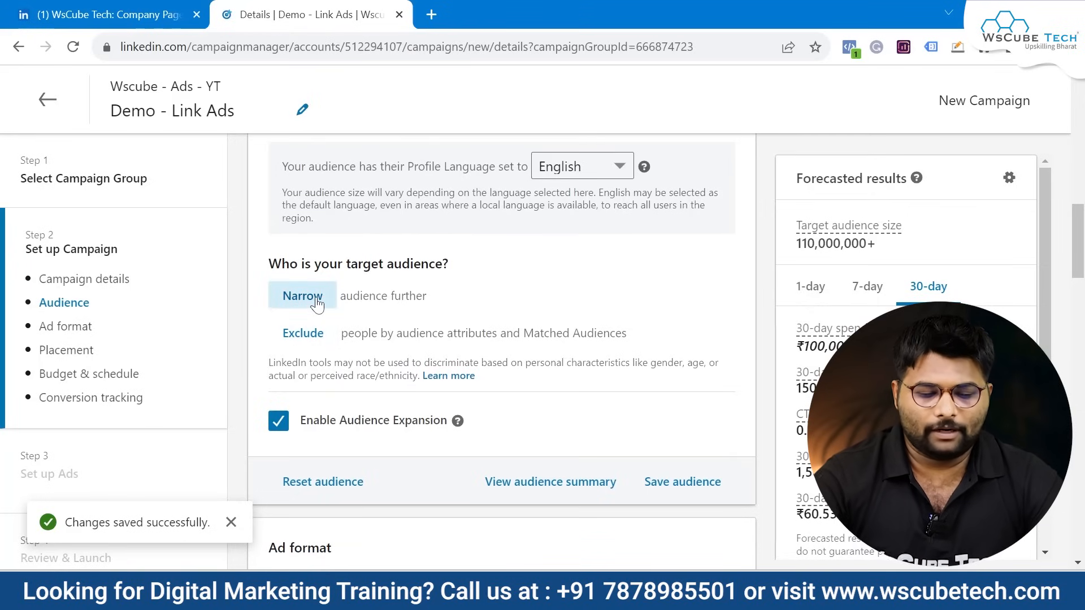
click(303, 296)
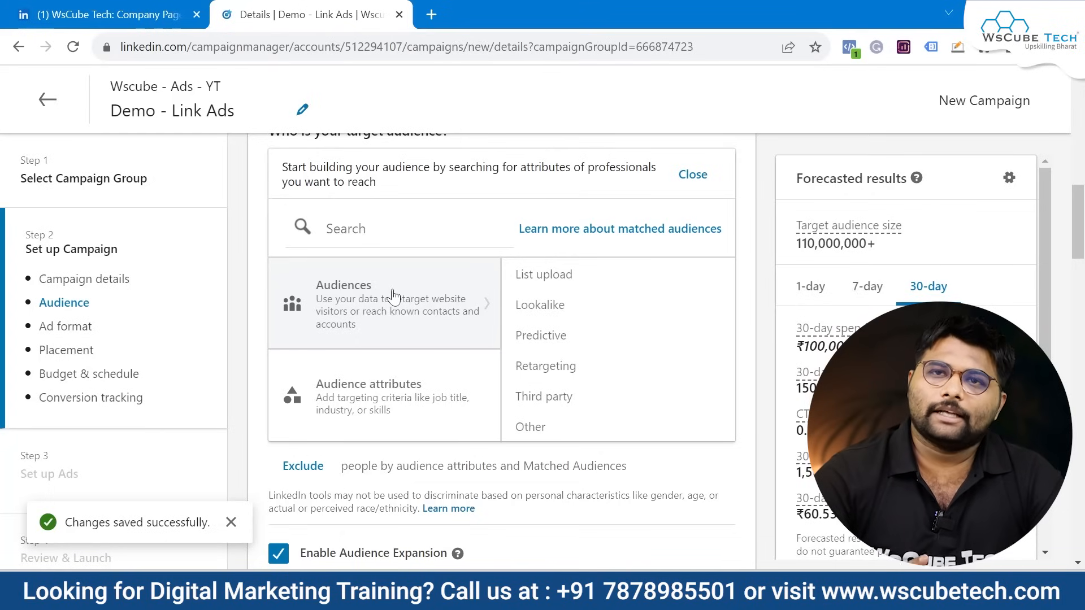
click(386, 415)
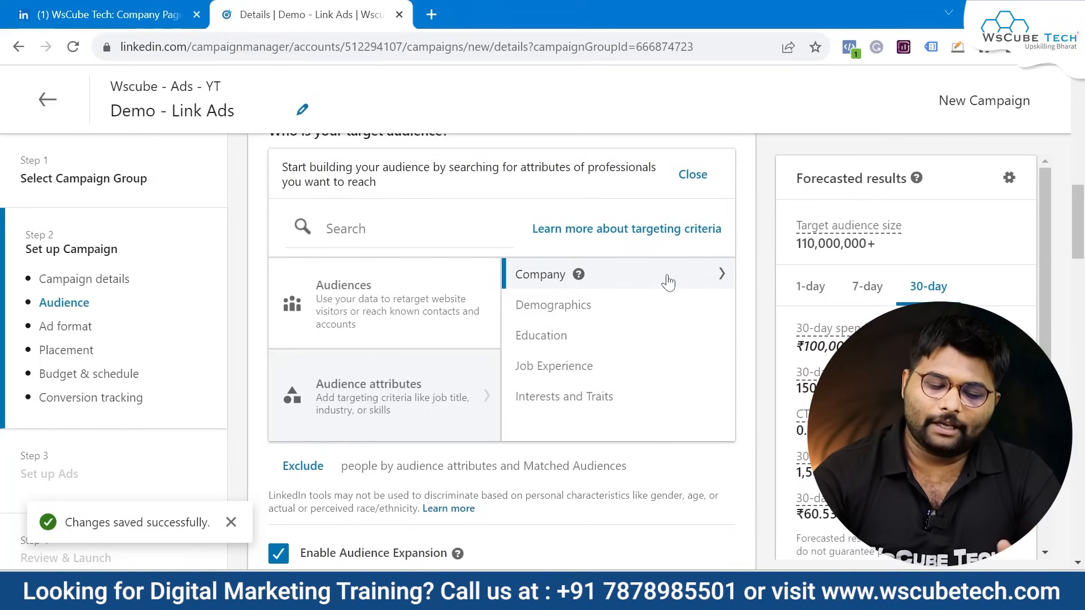
click(668, 282)
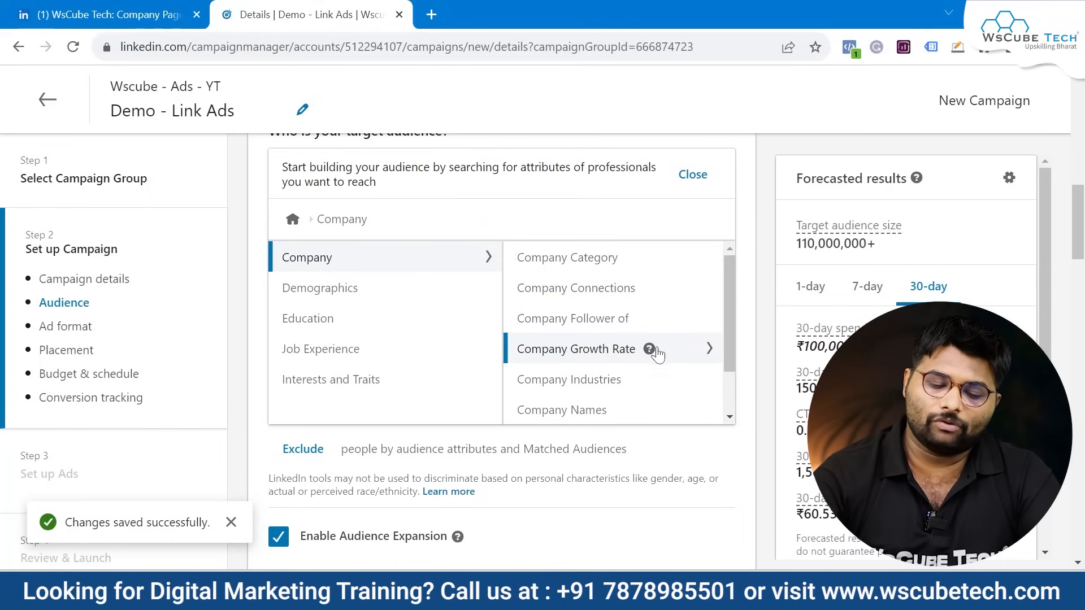
click(664, 389)
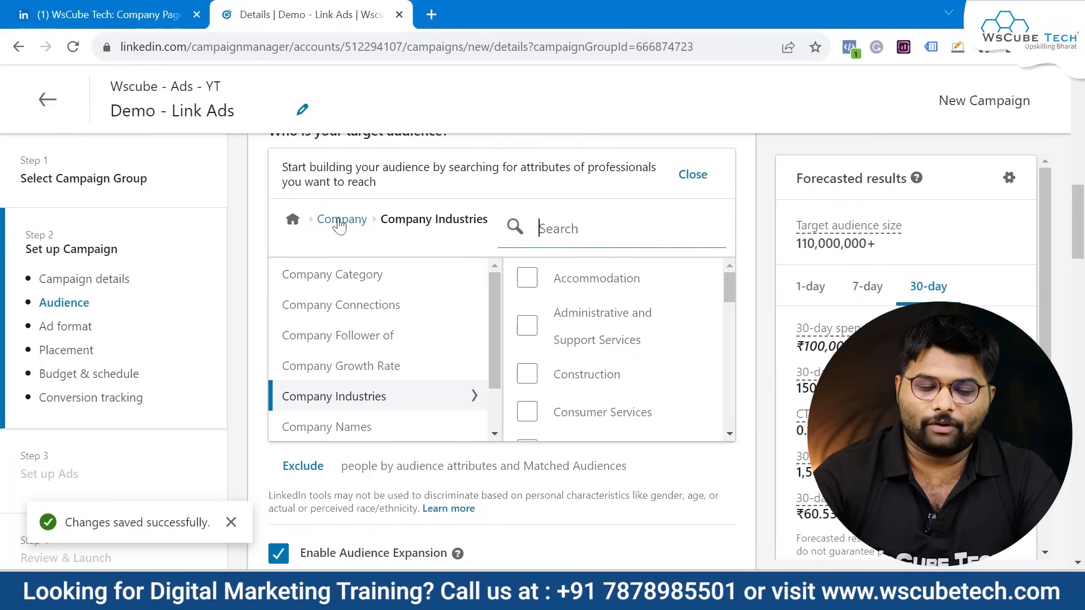
click(341, 220)
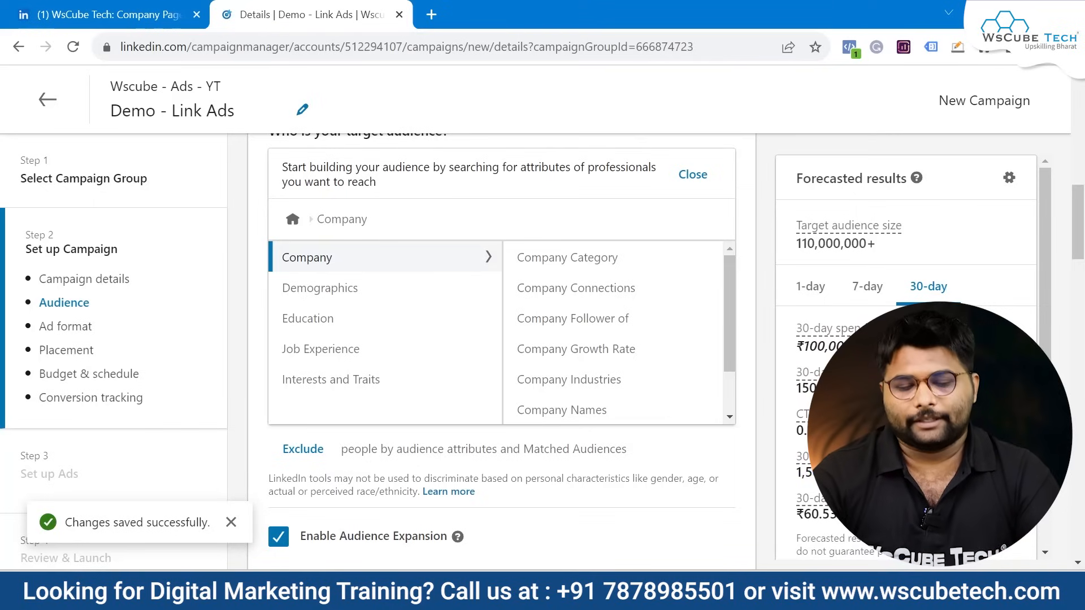
click(294, 220)
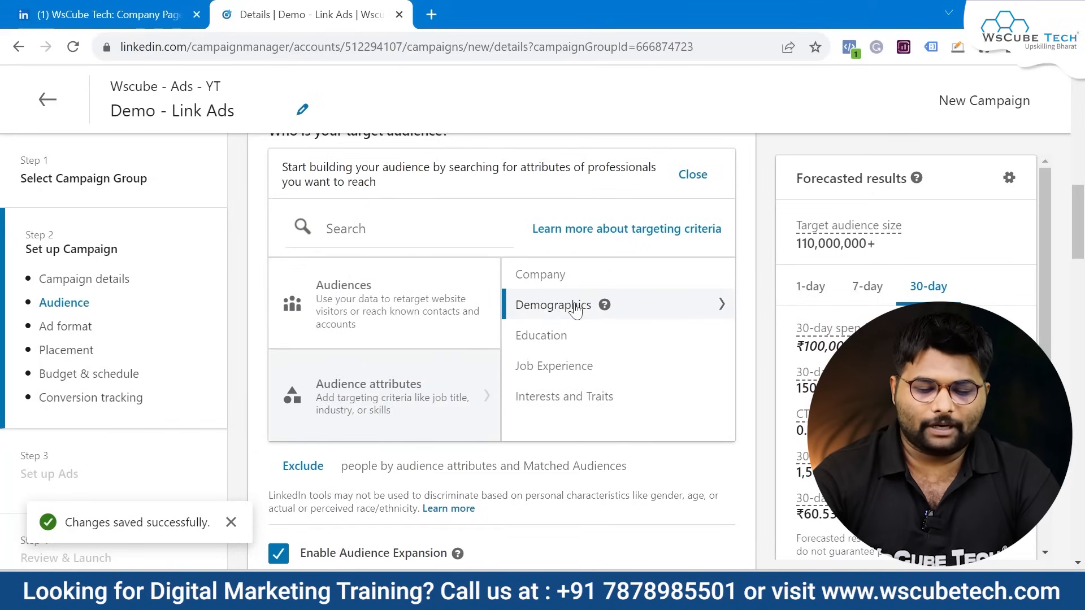
- Review the demographics, education and job experience audience attributes, including the search for degrees
click(633, 303)
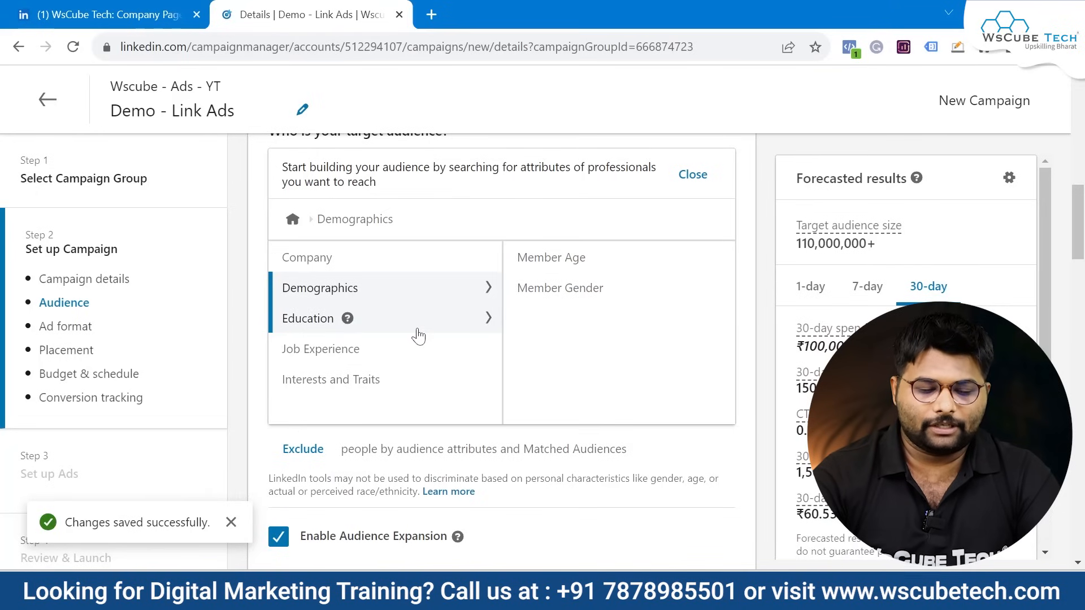
click(418, 335)
mouse_move(552, 257)
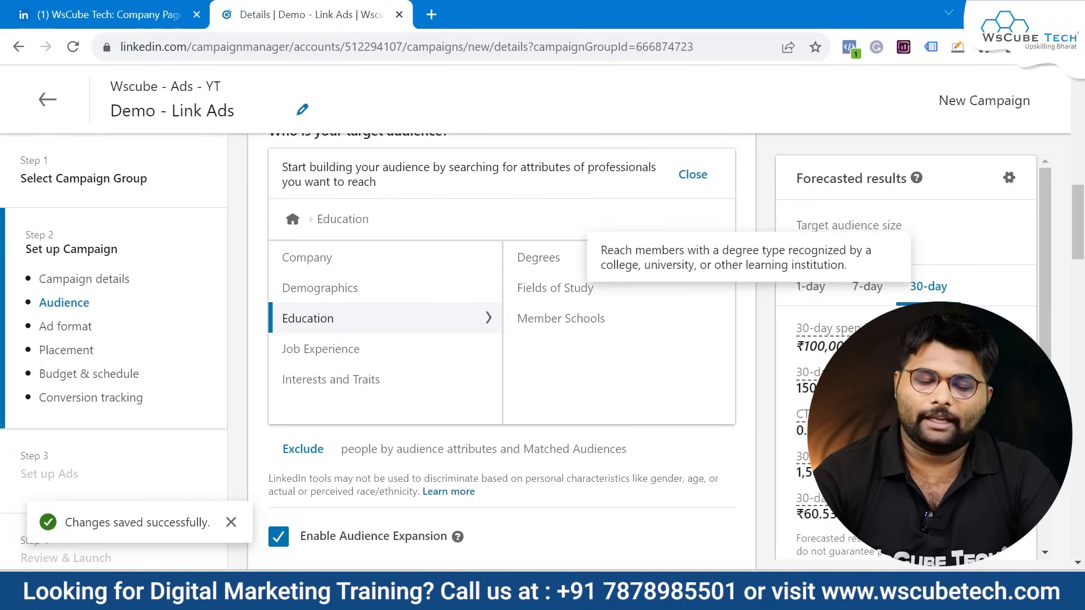
click(646, 257)
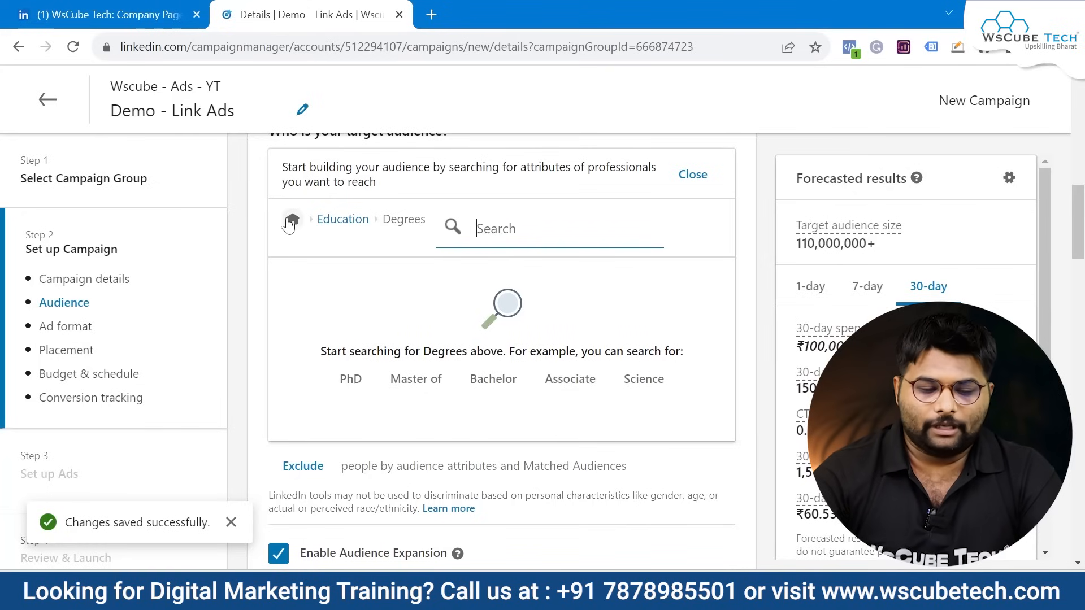
click(292, 219)
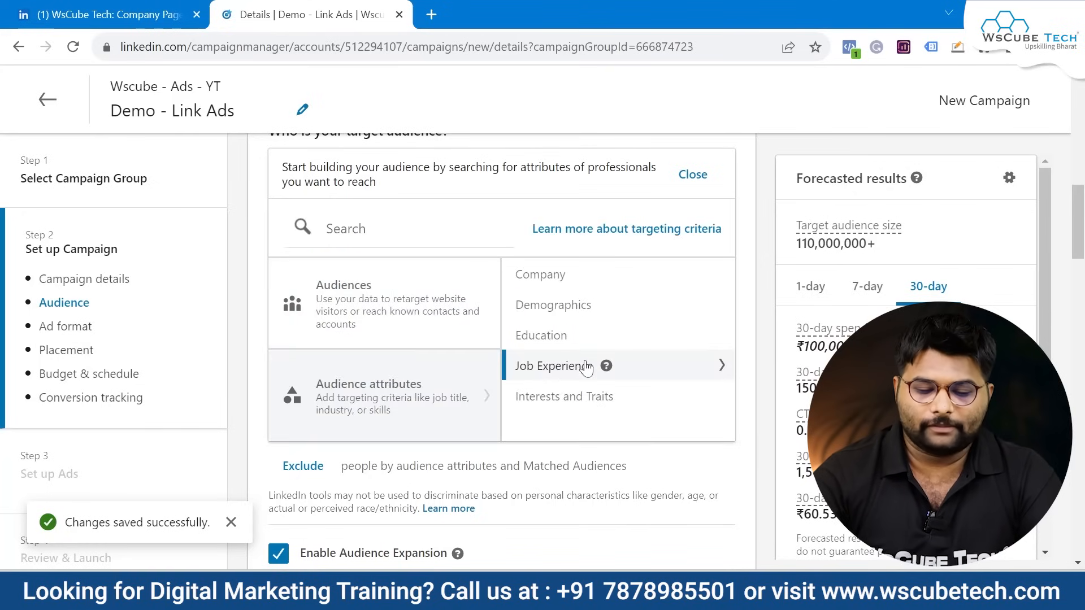
mouse_move(605, 367)
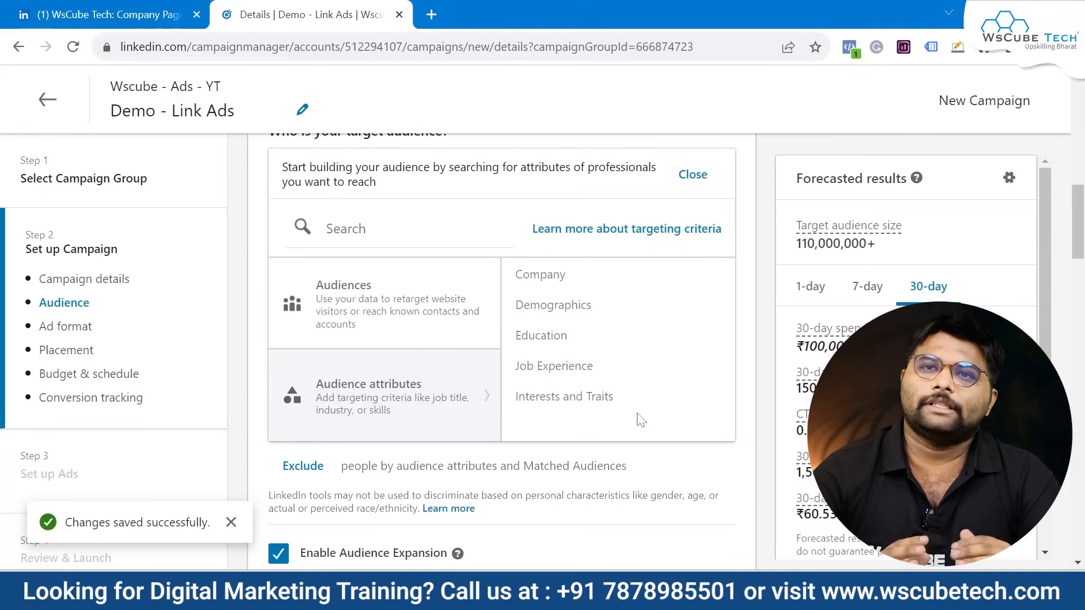
- Examine the available ad formats, from single image to event, and the campaign's placement options
scroll(640, 419, down, 3)
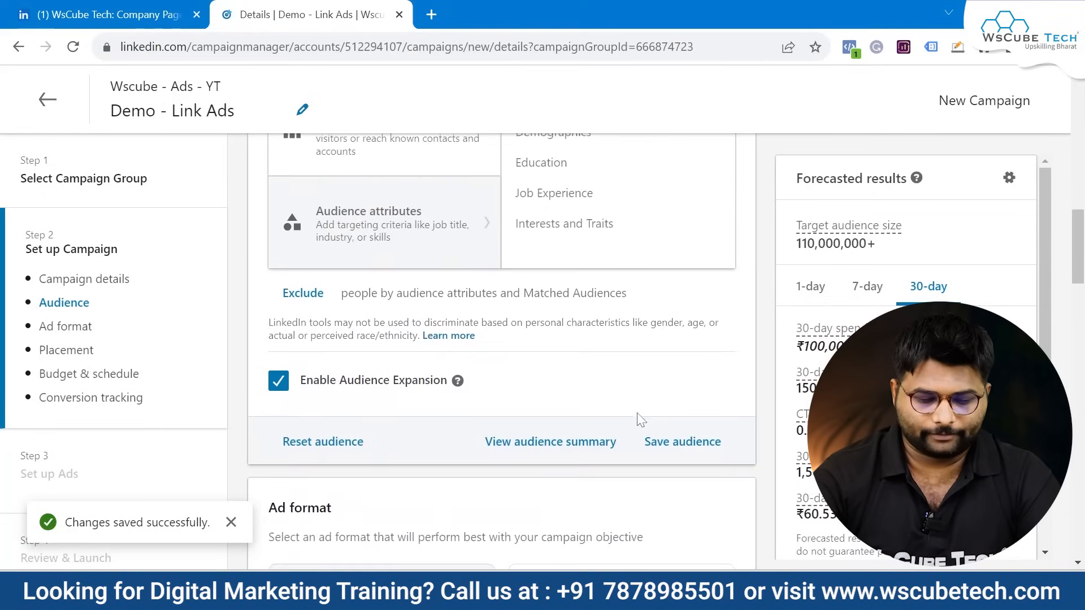
scroll(640, 420, down, 6)
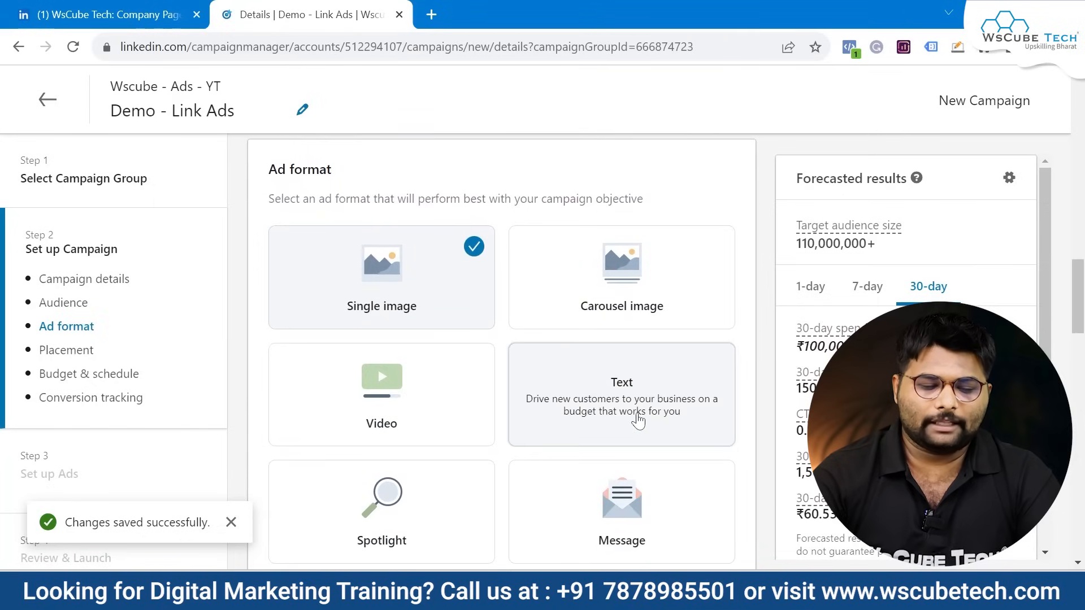
scroll(639, 421, down, 1)
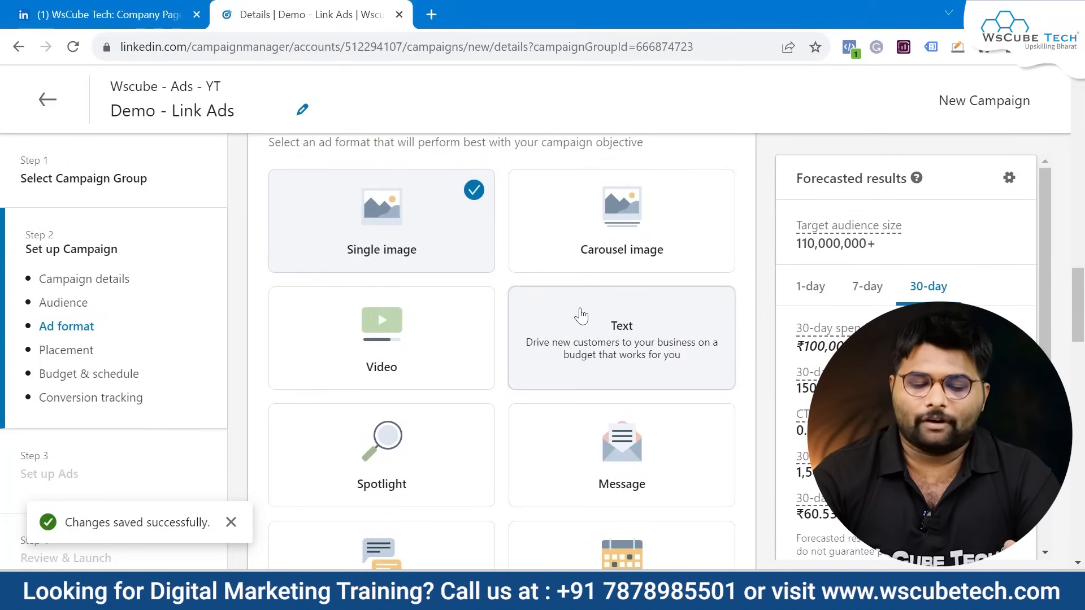
scroll(582, 315, down, 1)
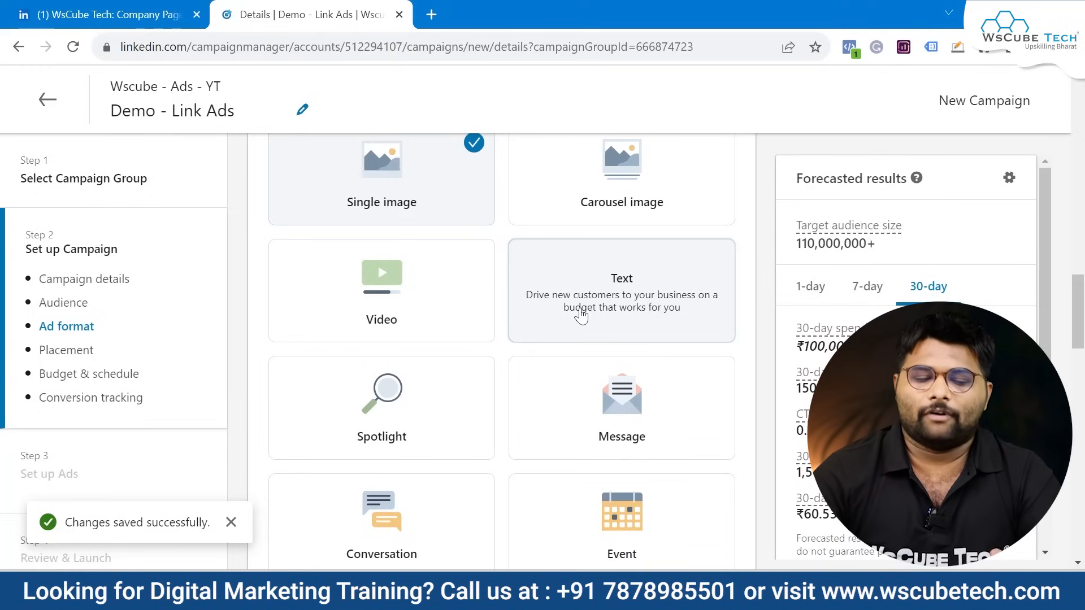
scroll(444, 203, up, 1)
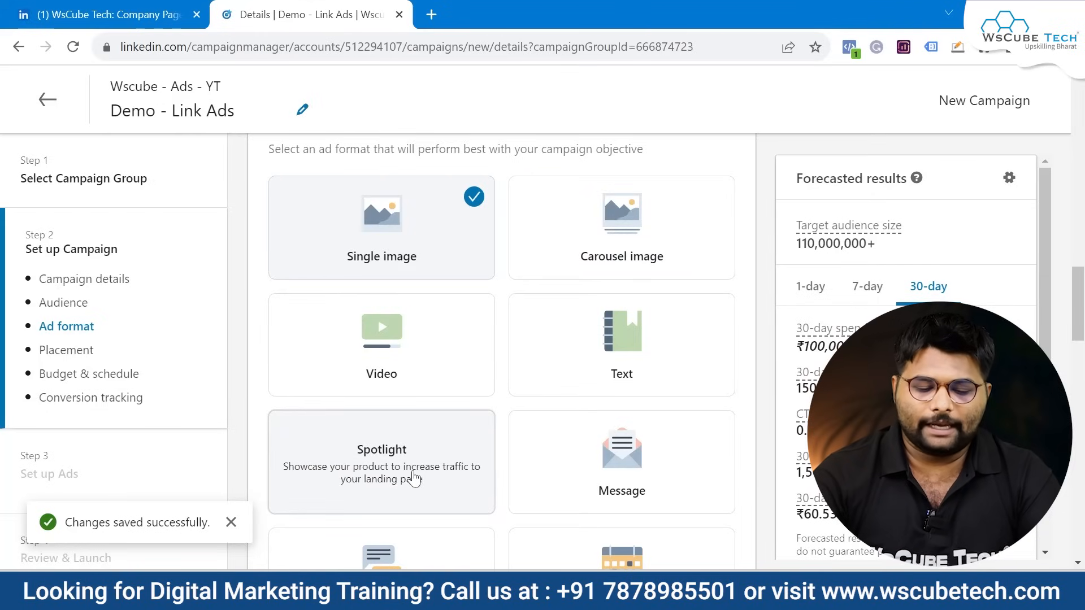
scroll(414, 479, down, 2)
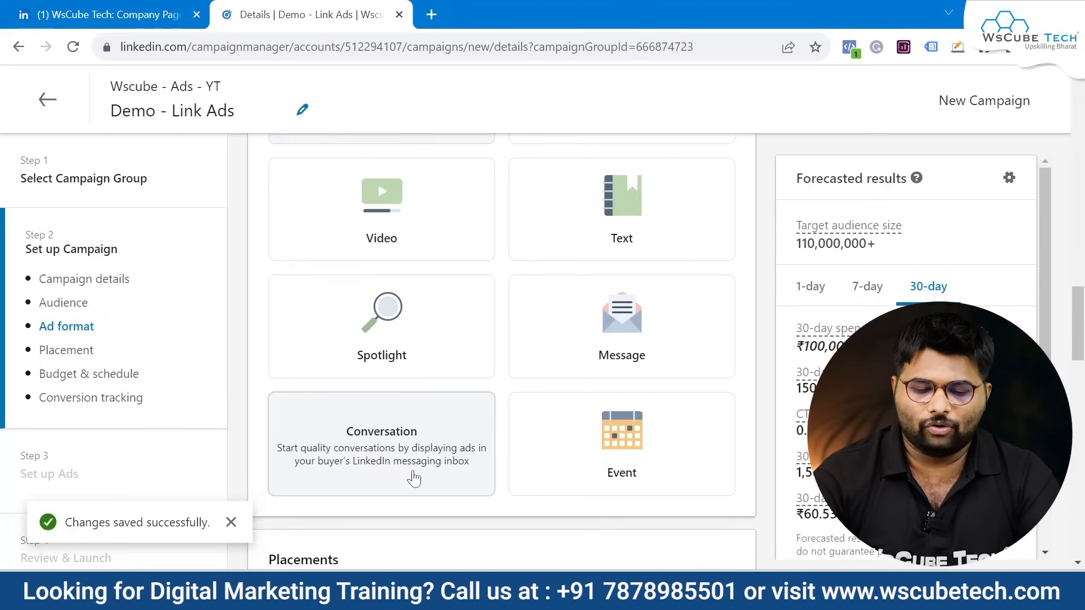
scroll(414, 478, up, 2)
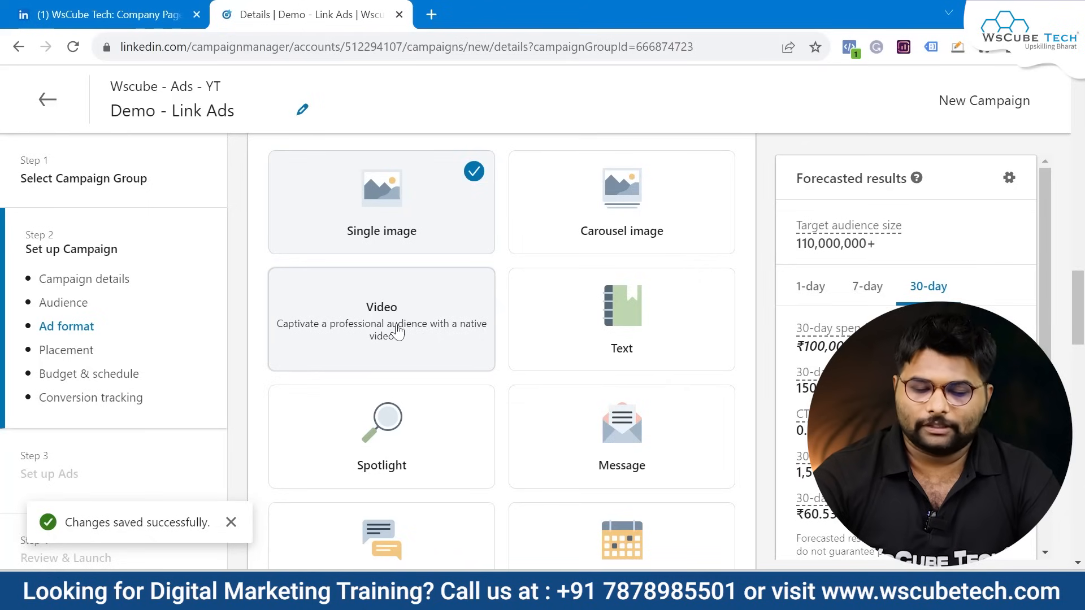
scroll(397, 331, down, 1)
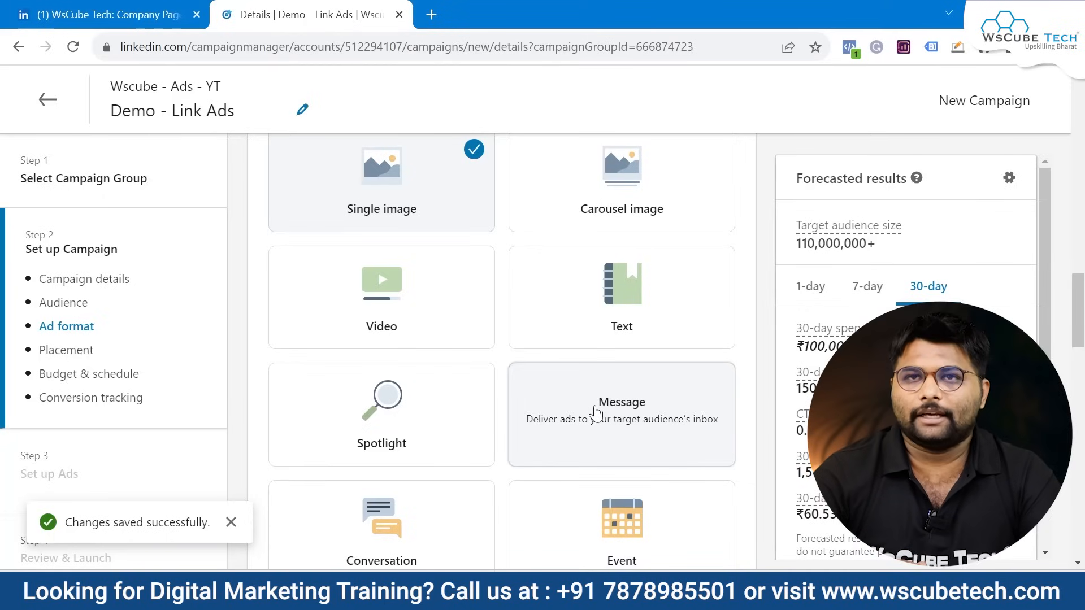
scroll(595, 410, down, 6)
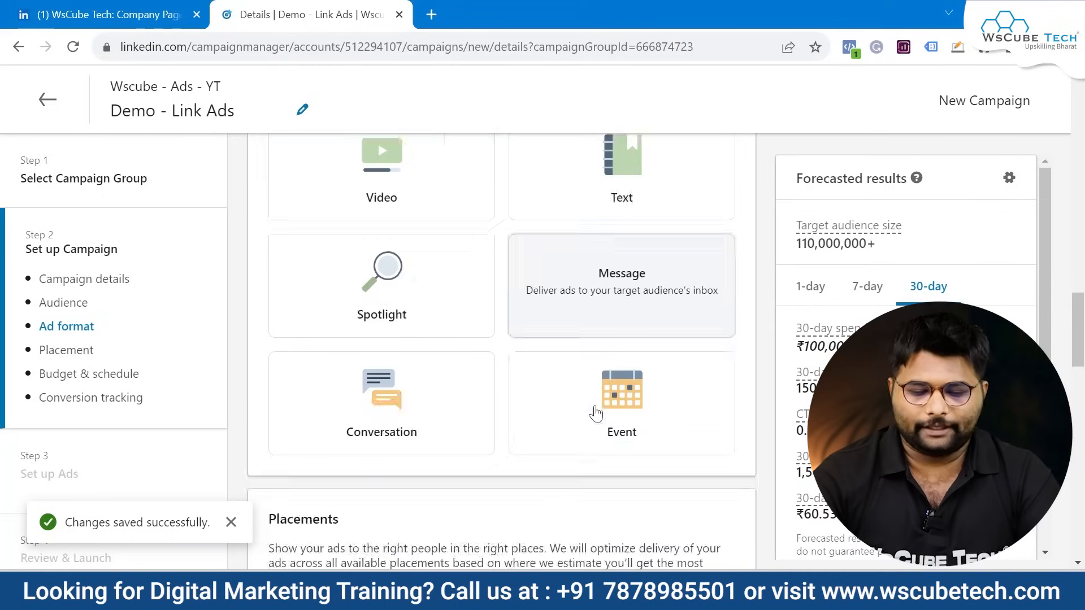
scroll(595, 410, down, 1)
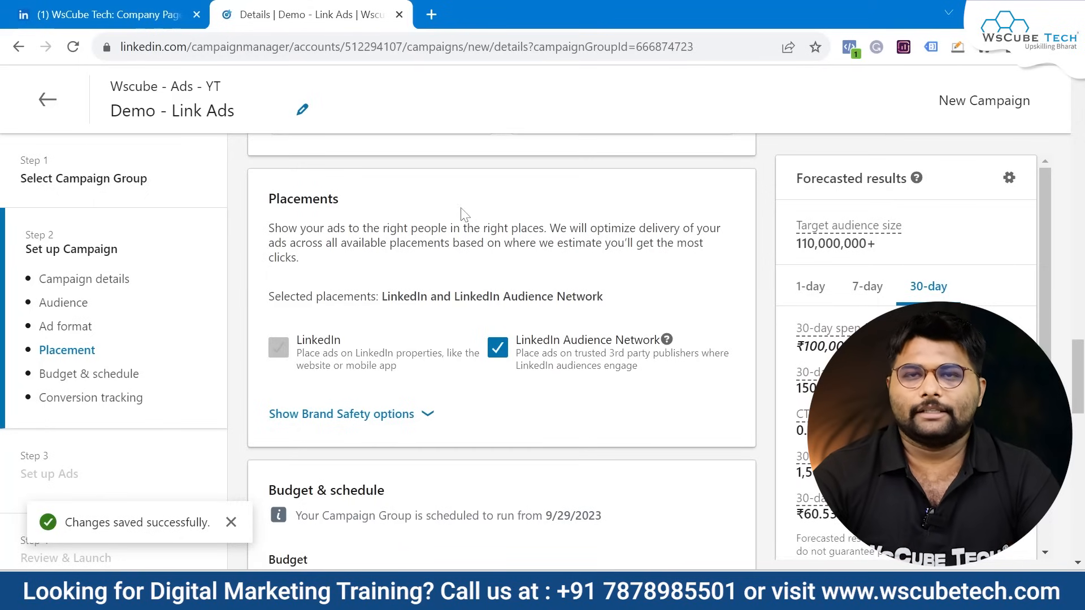
- Try a daily budget of ₹400 for the campaign and check the minimum amount allowed
scroll(462, 214, down, 6)
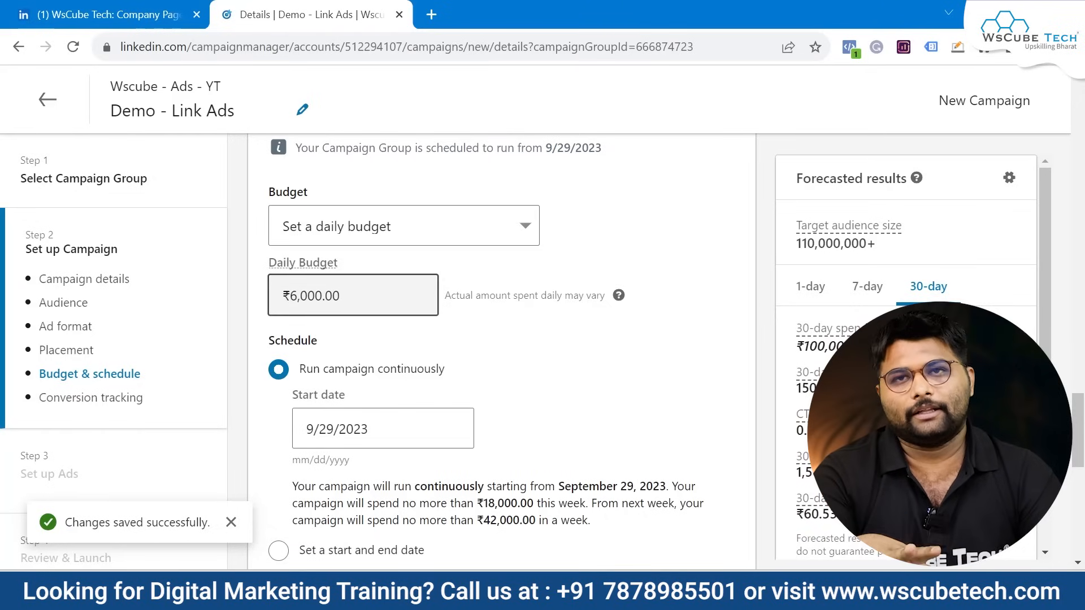
click(361, 295)
key(BackSpace)
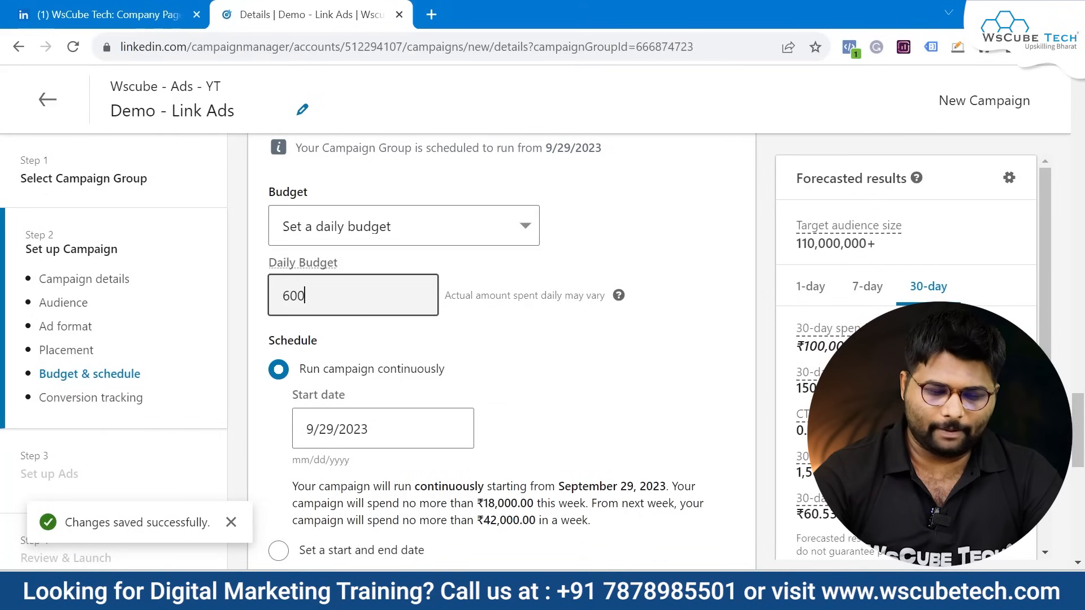
key(BackSpace)
key(BackSpace)
key(BackSpace)
text(400)
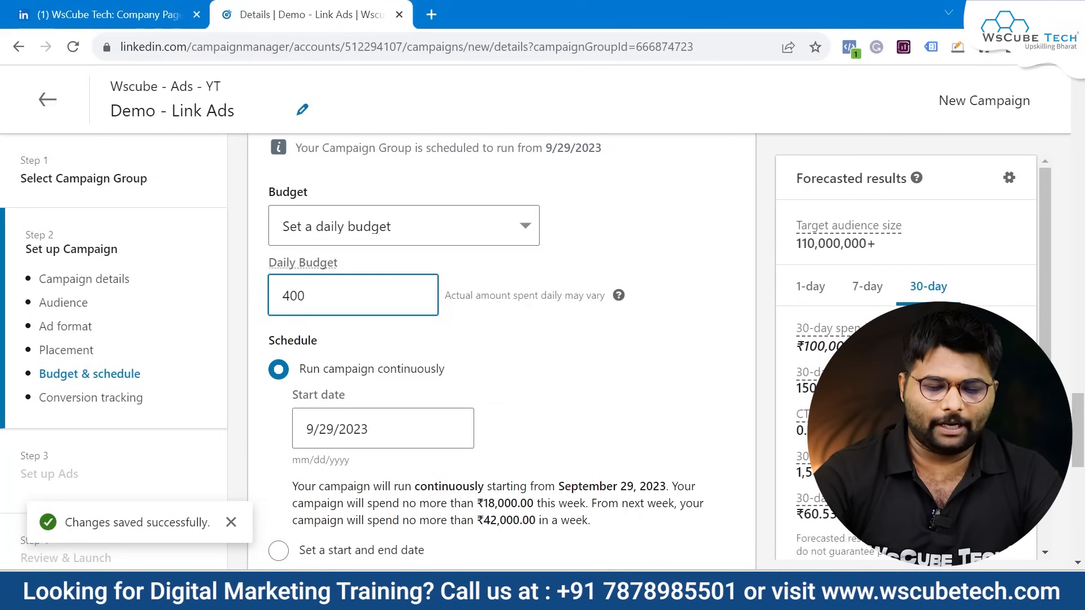
click(620, 270)
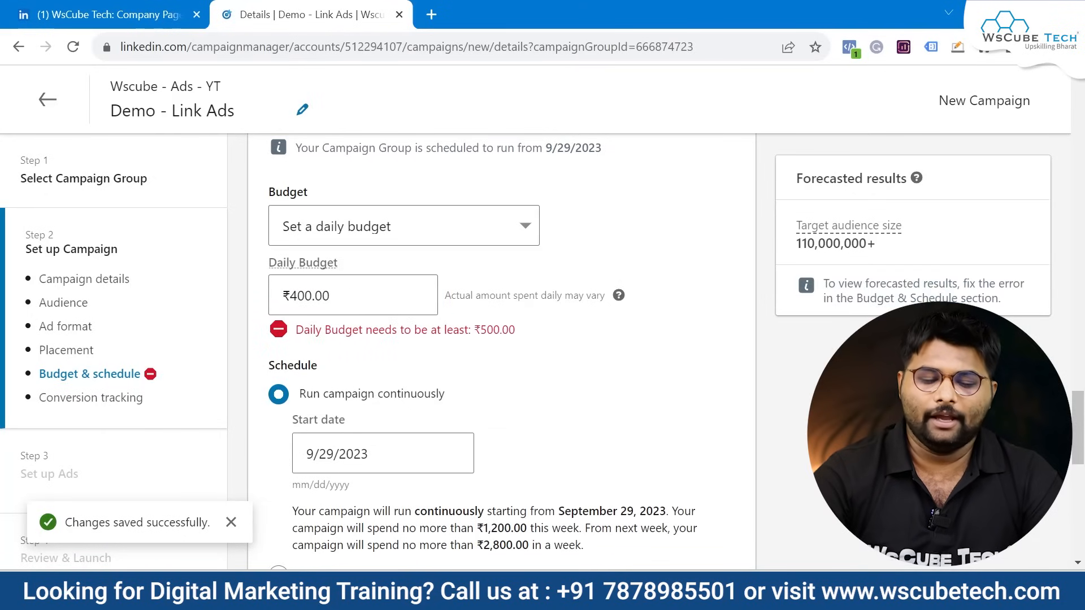
drag(487, 330, 508, 330)
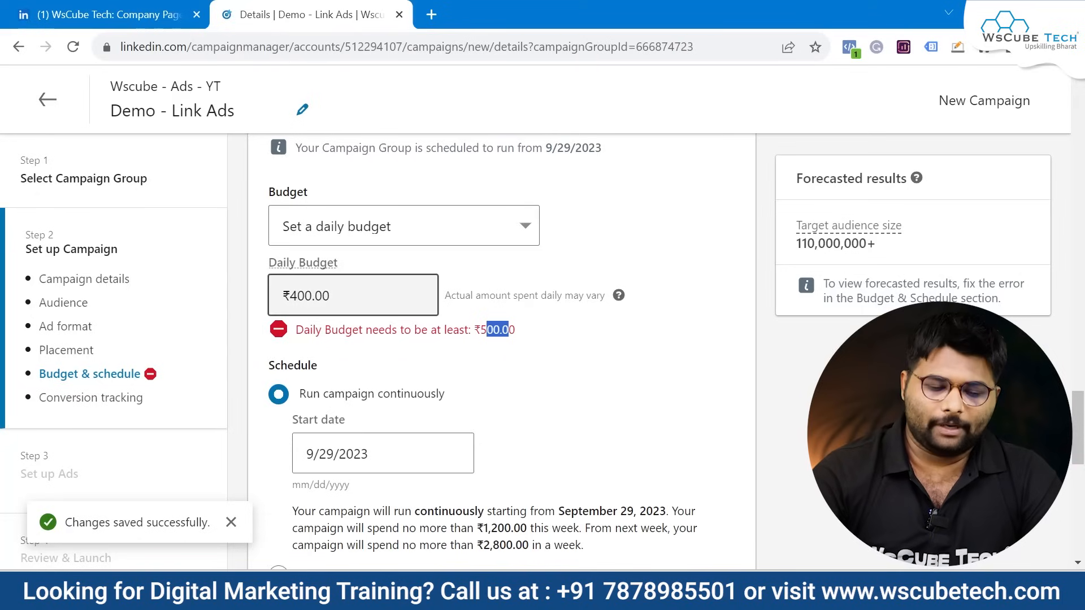
- Set the campaign's daily budget to ₹2,000
click(361, 296)
key(BackSpace)
key(BackSpace)
key(BackSpace)
text(2000)
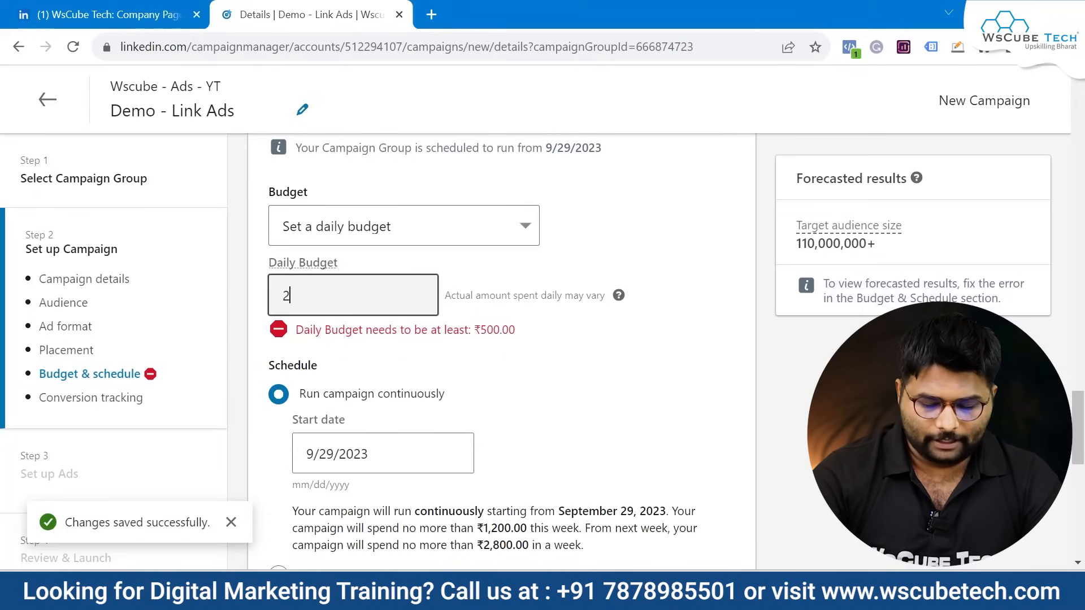
click(614, 405)
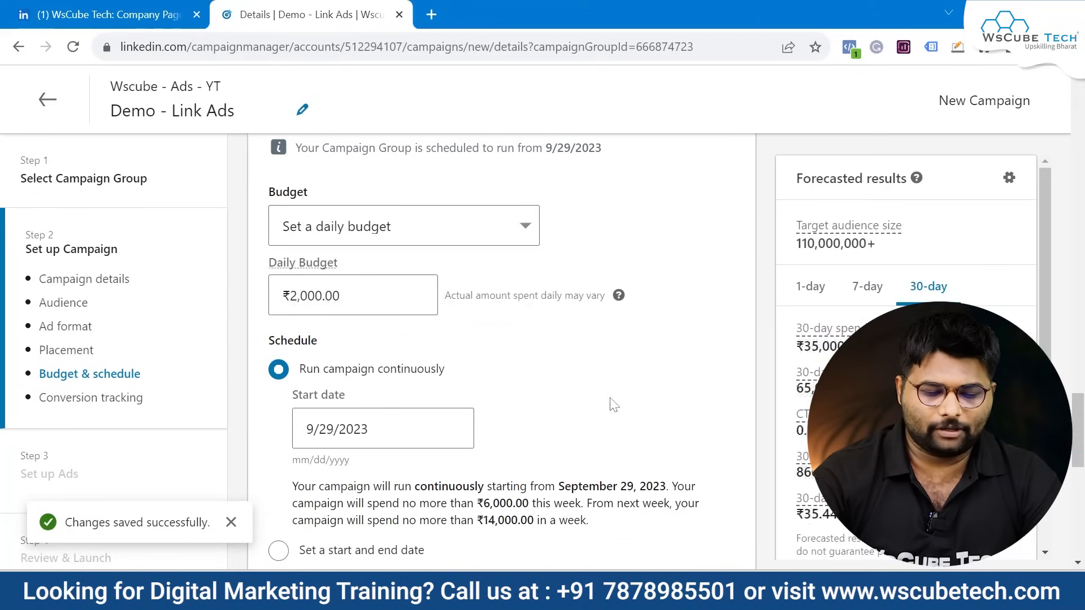
- Show the additional bidding strategy options and review them together with the optional conversion tracking settings
scroll(611, 404, down, 6)
scroll(395, 270, down, 1)
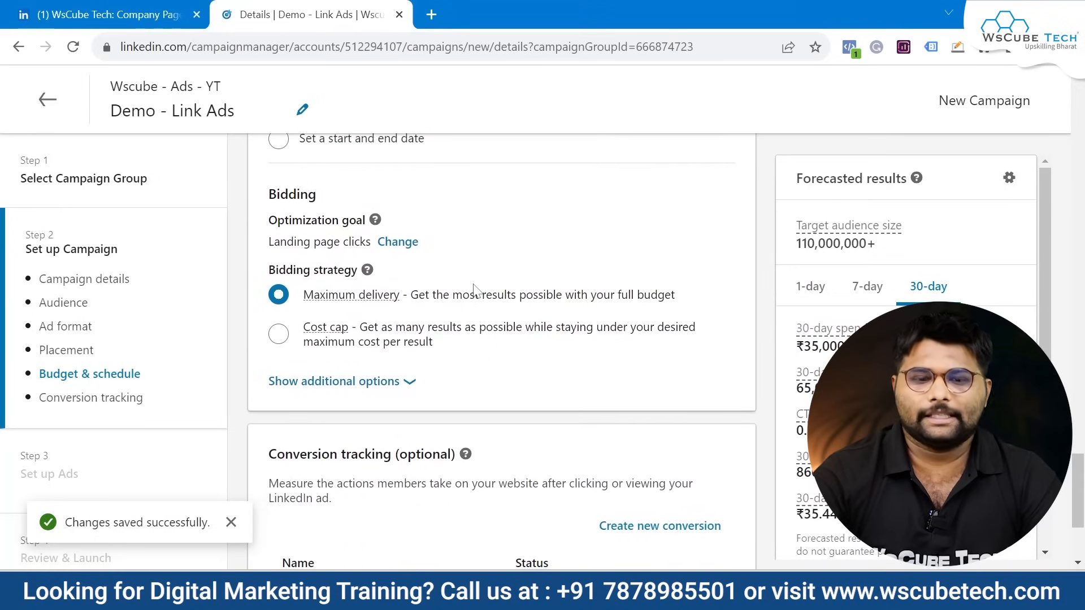
click(362, 389)
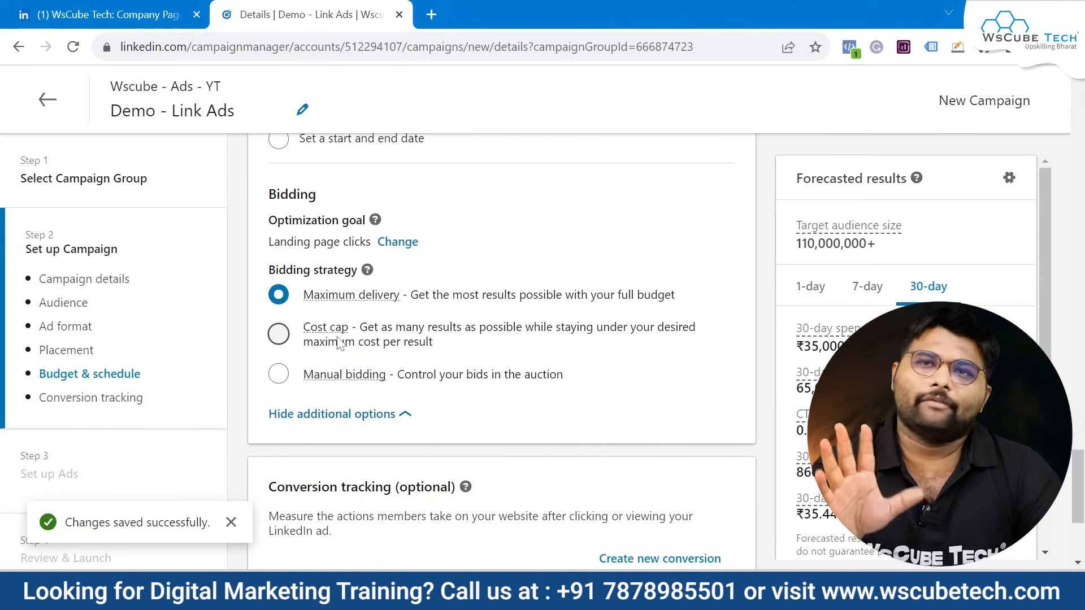
scroll(339, 343, down, 3)
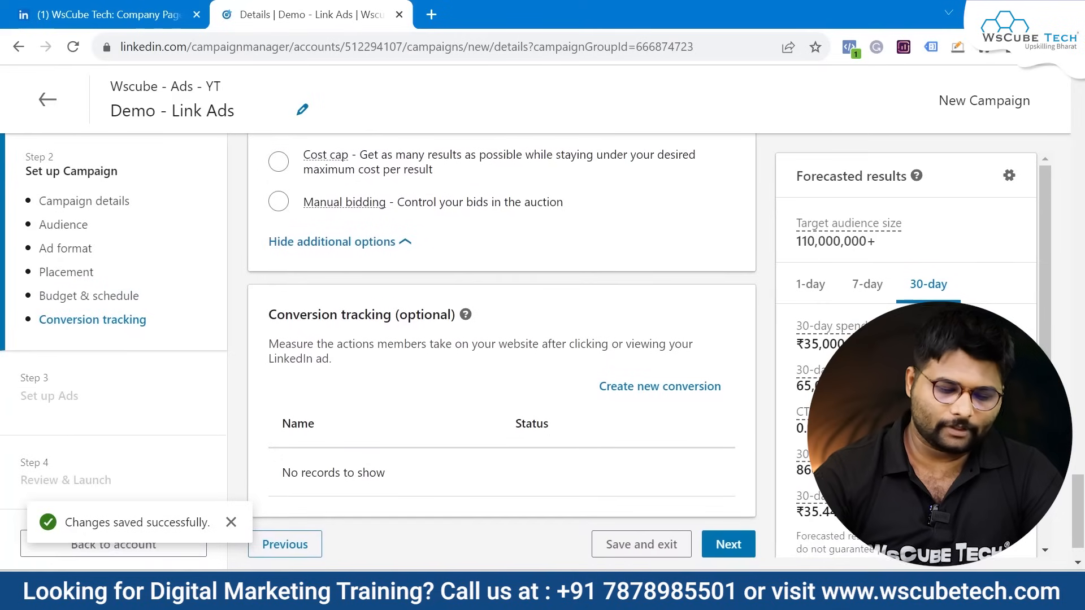
scroll(339, 343, up, 2)
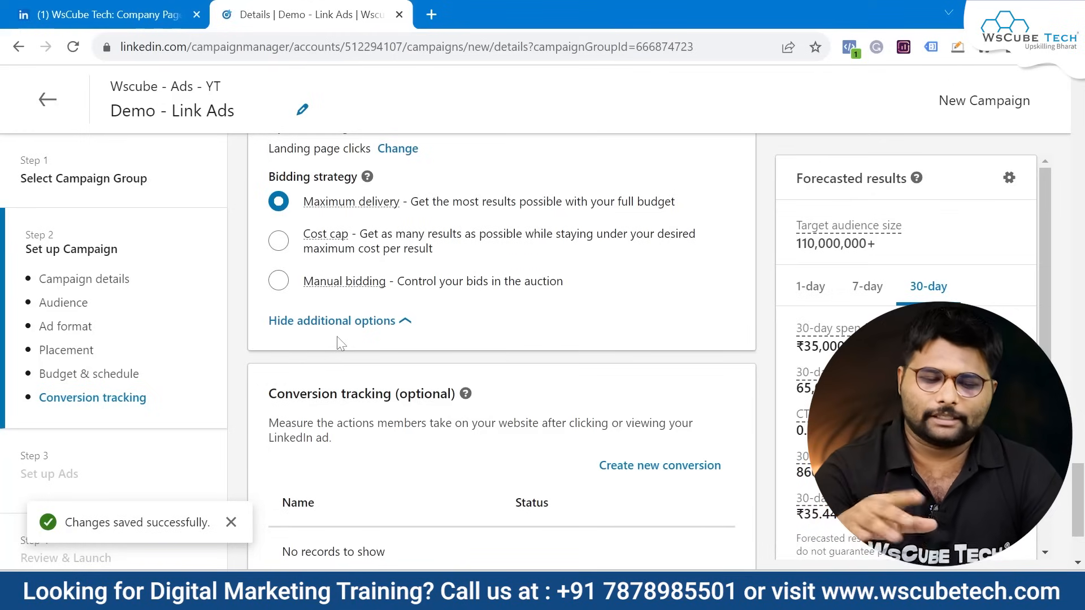
scroll(339, 343, down, 3)
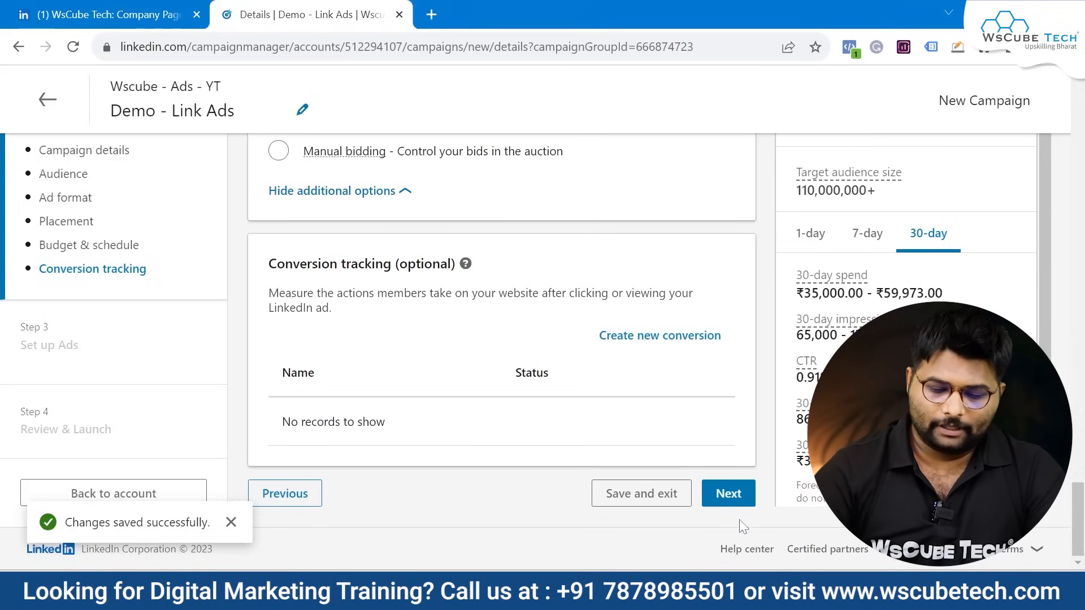
- Save the campaign settings, confirming that the objective and ad format are final, and start creating a new ad
click(732, 501)
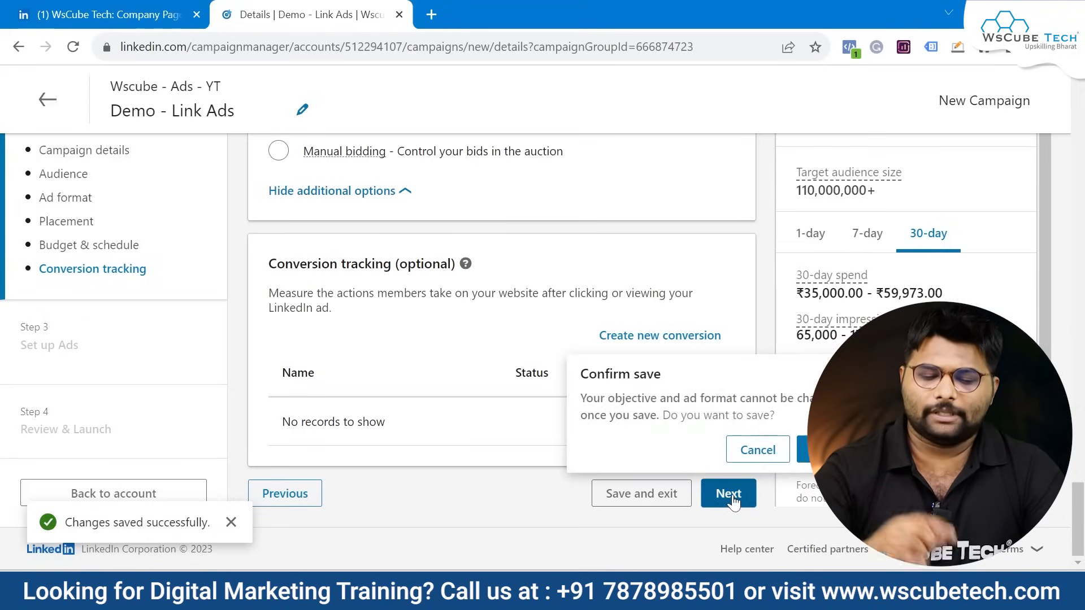
click(817, 450)
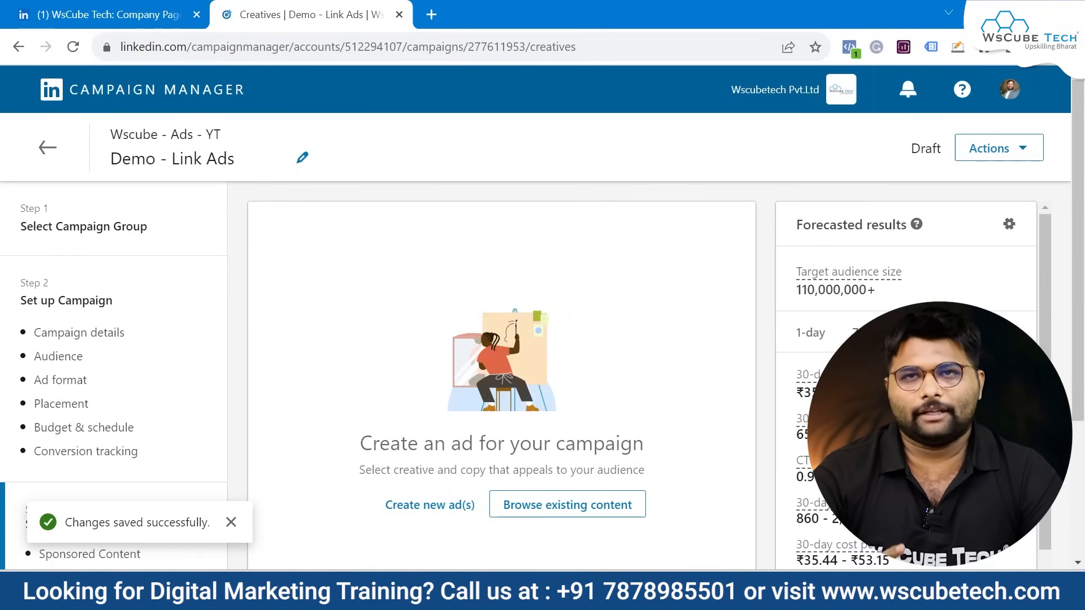
scroll(712, 376, down, 3)
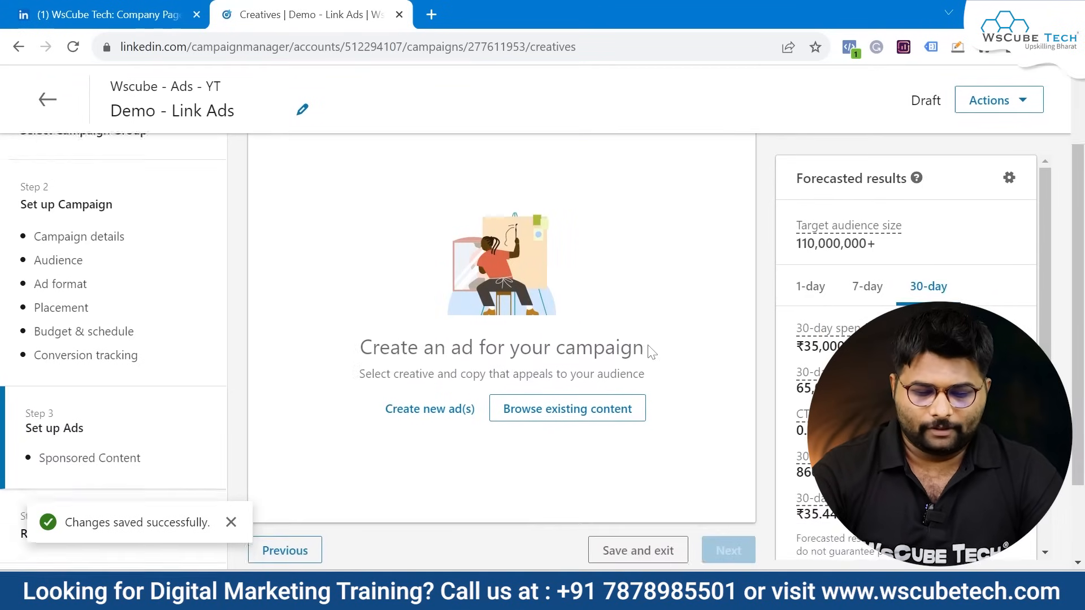
scroll(650, 351, up, 1)
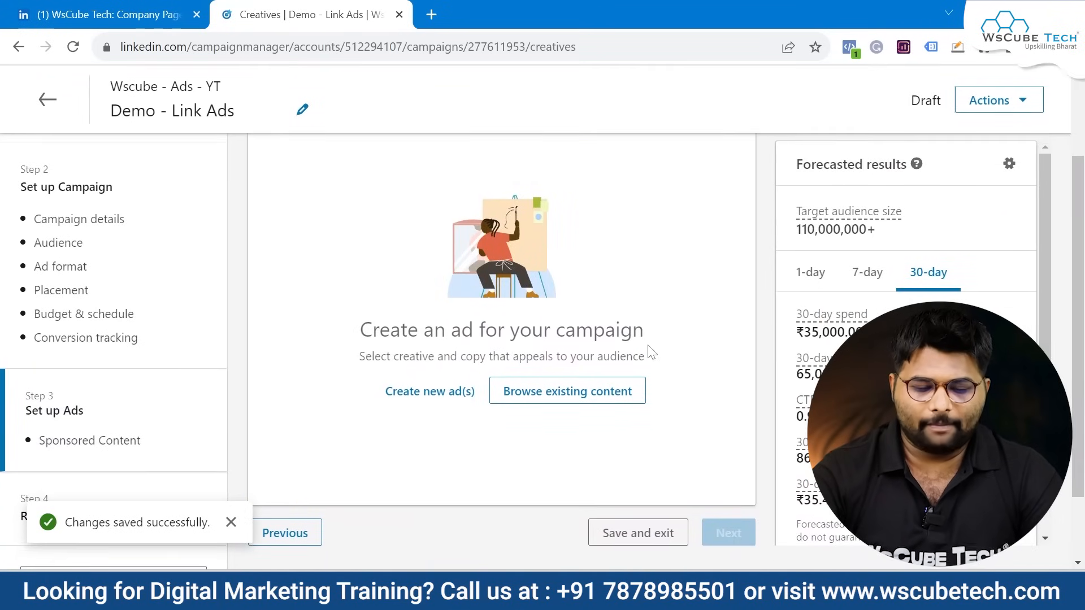
click(440, 397)
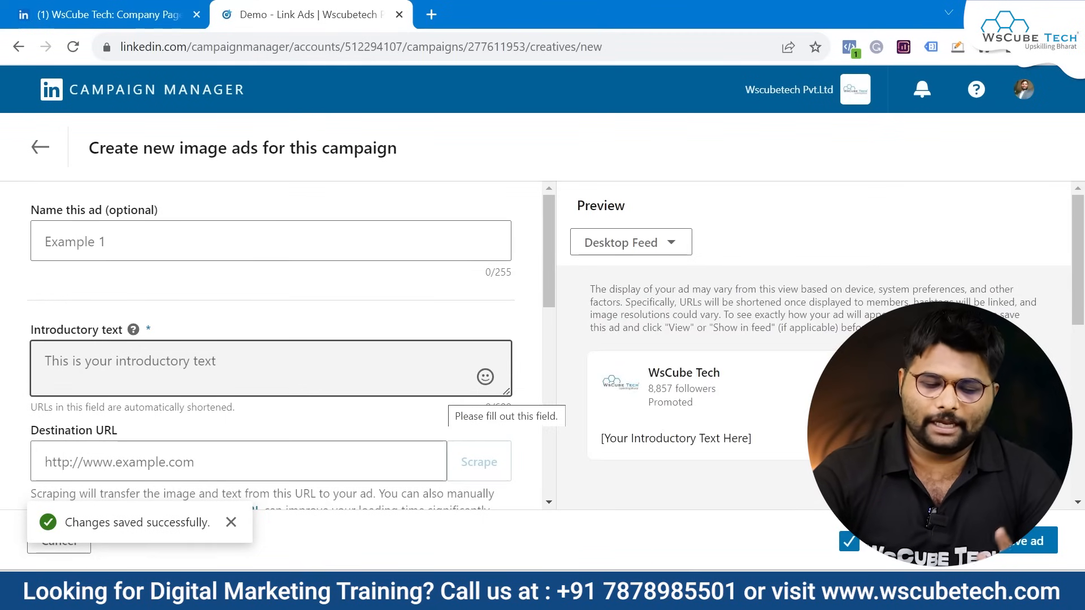
- Name the new image ad "single image"
scroll(446, 393, down, 1)
click(271, 212)
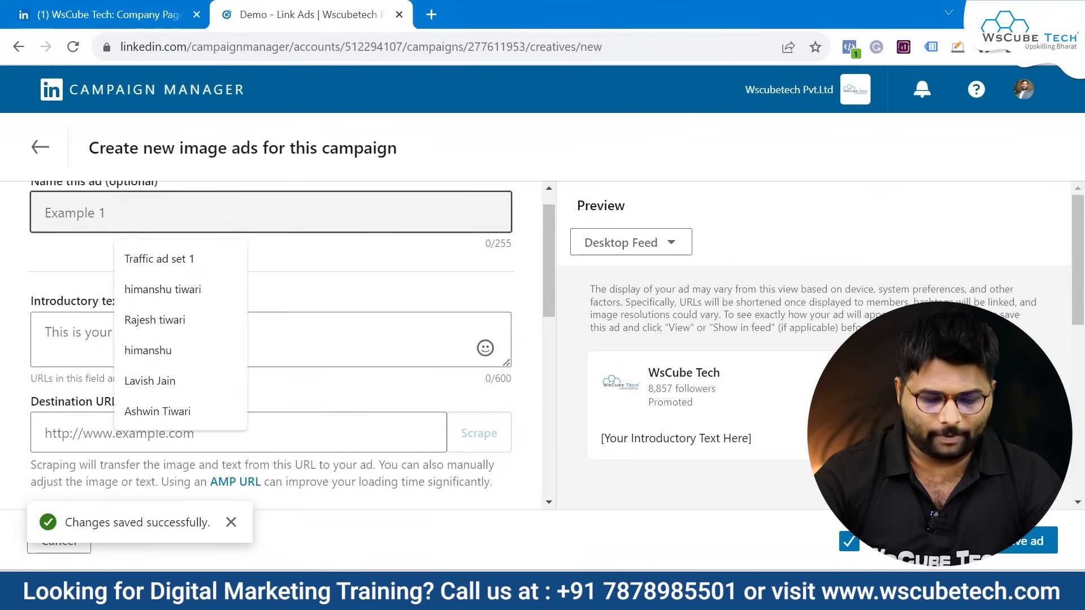
text(single image)
key(Tab)
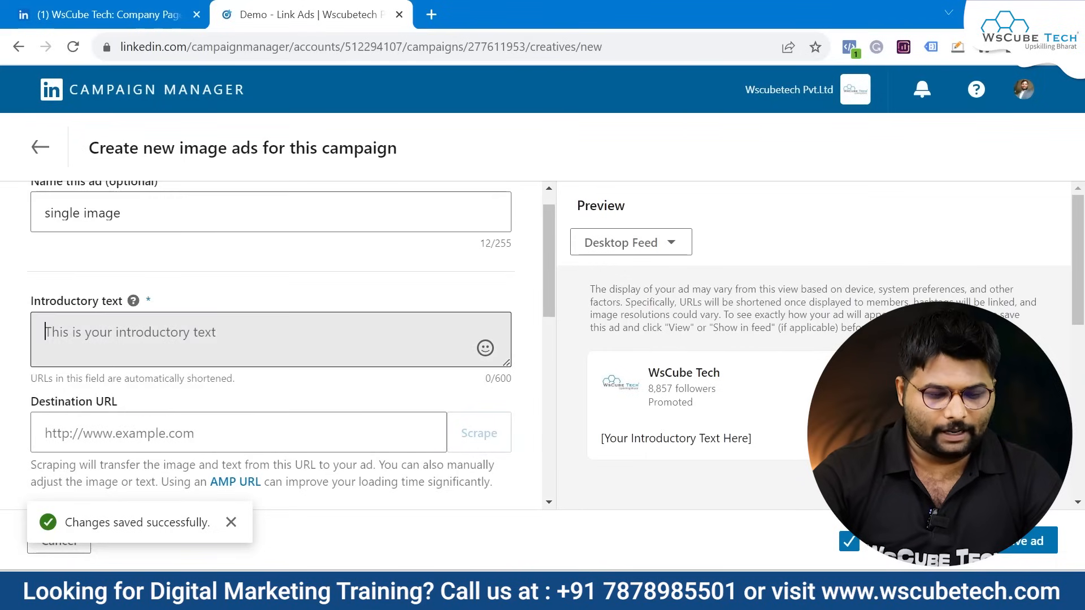
- Copy the free webinar post's text from the company page into the ad's introductory text, leaving out the pin emojis and registration link
click(133, 6)
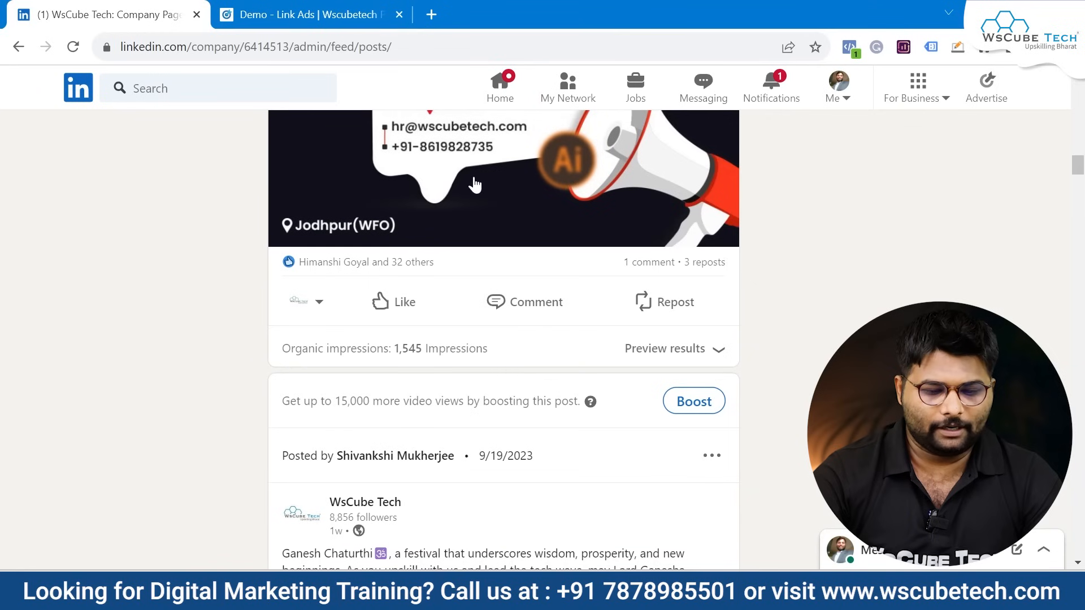
scroll(472, 182, up, 15)
scroll(475, 185, down, 15)
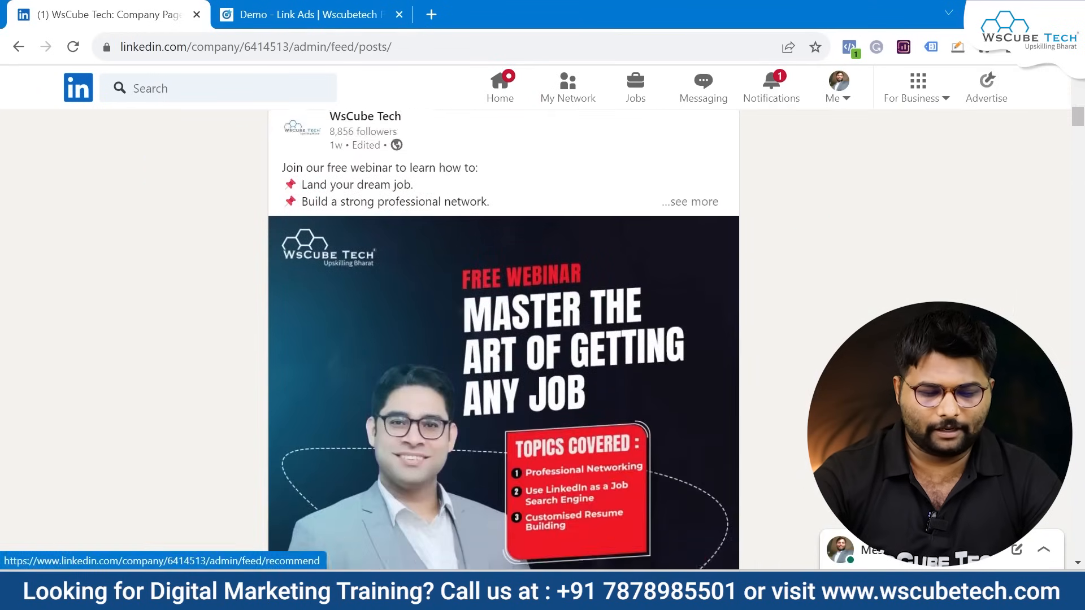
click(674, 285)
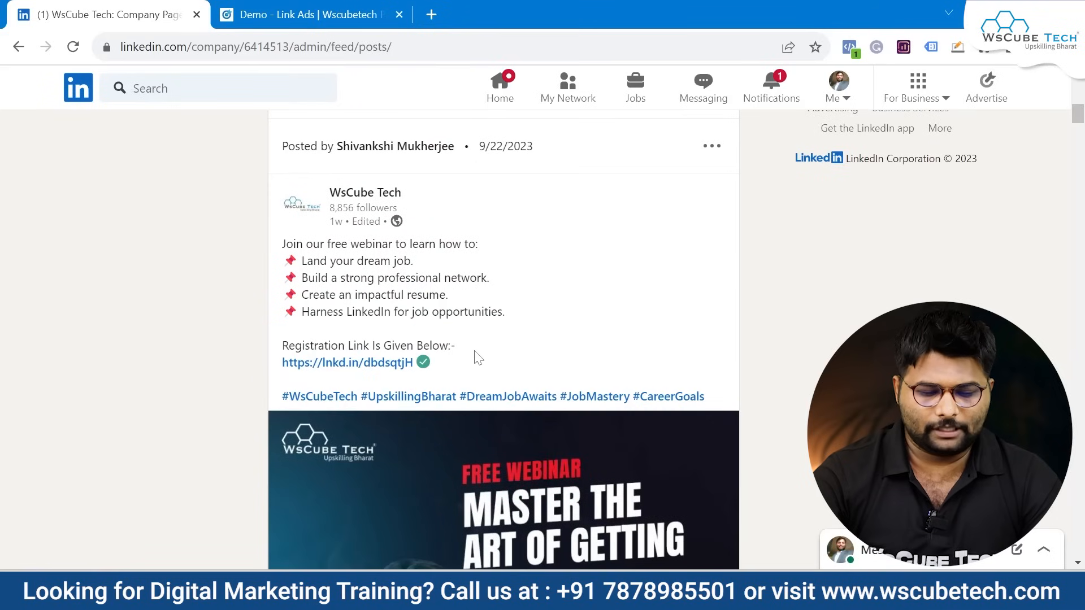
drag(282, 245, 413, 363)
click(308, 12)
key(ctrl+v)
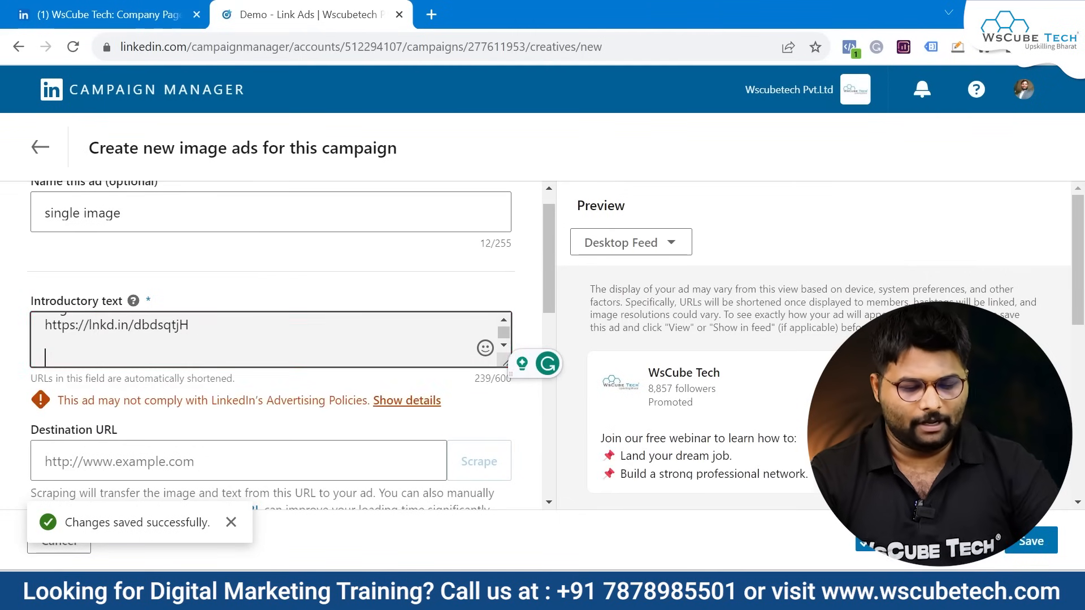
scroll(272, 339, up, 2)
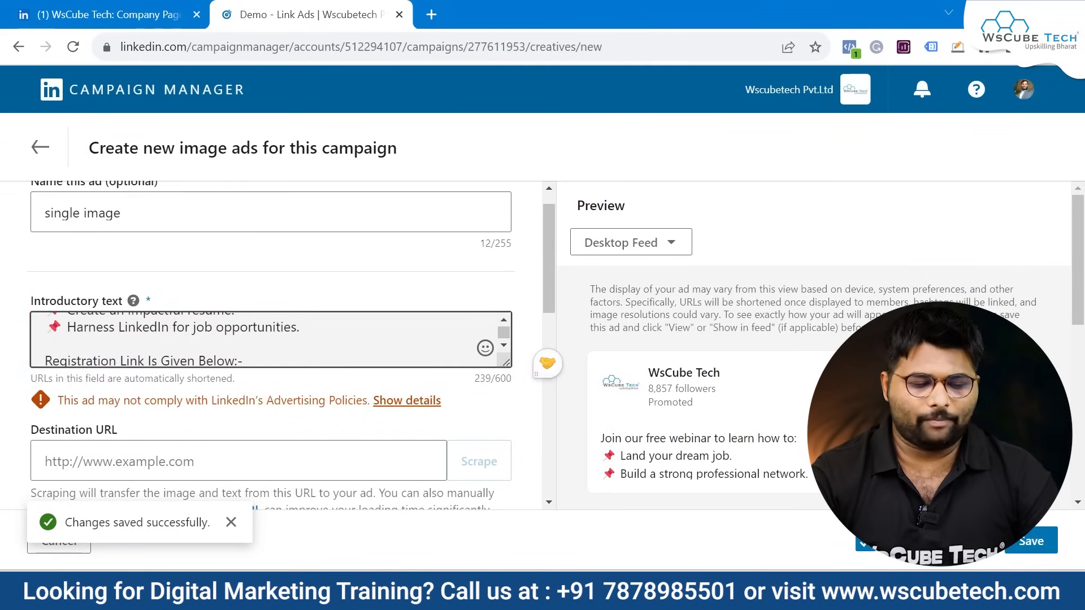
scroll(271, 339, down, 1)
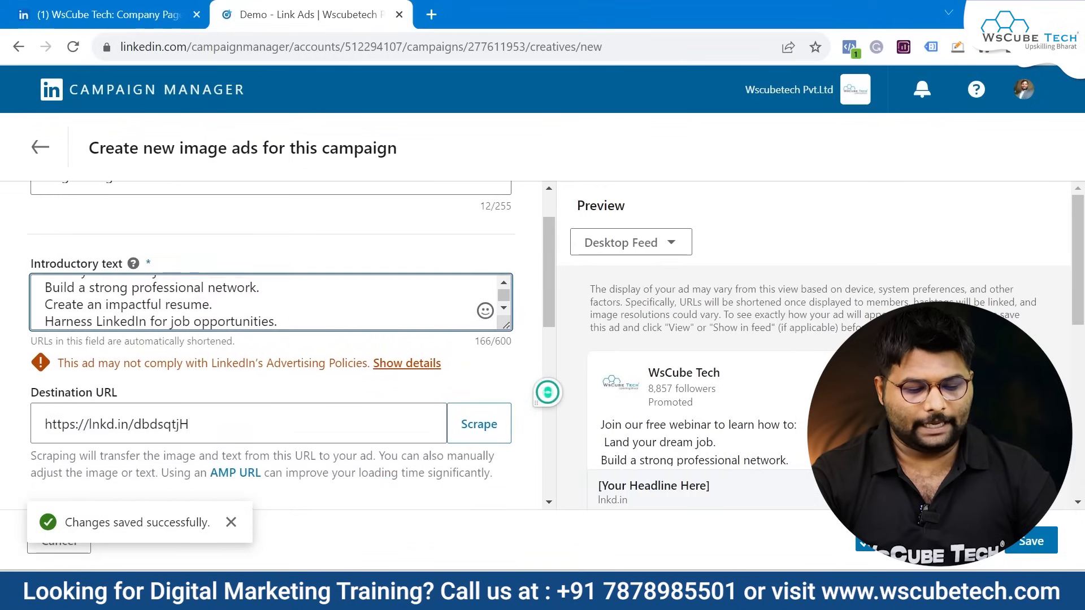
click(248, 424)
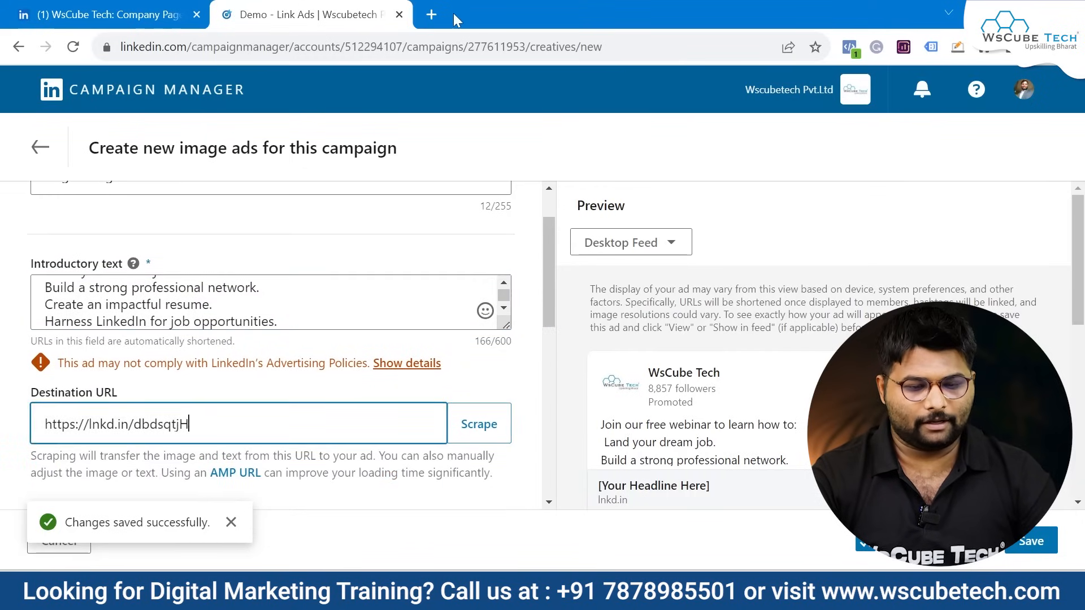
click(430, 15)
text(wscubetech.com)
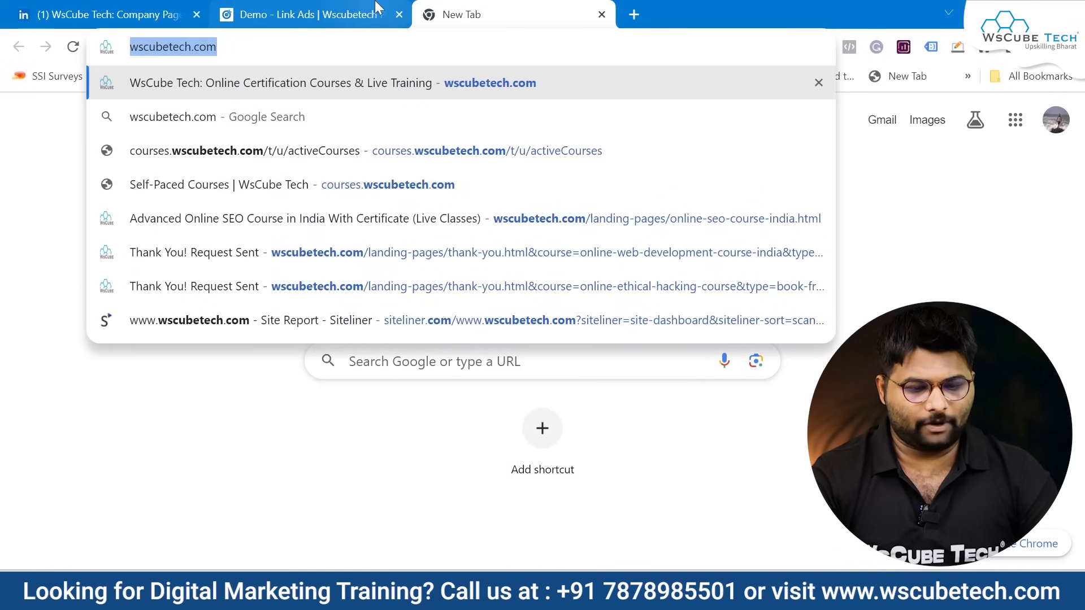
click(376, 13)
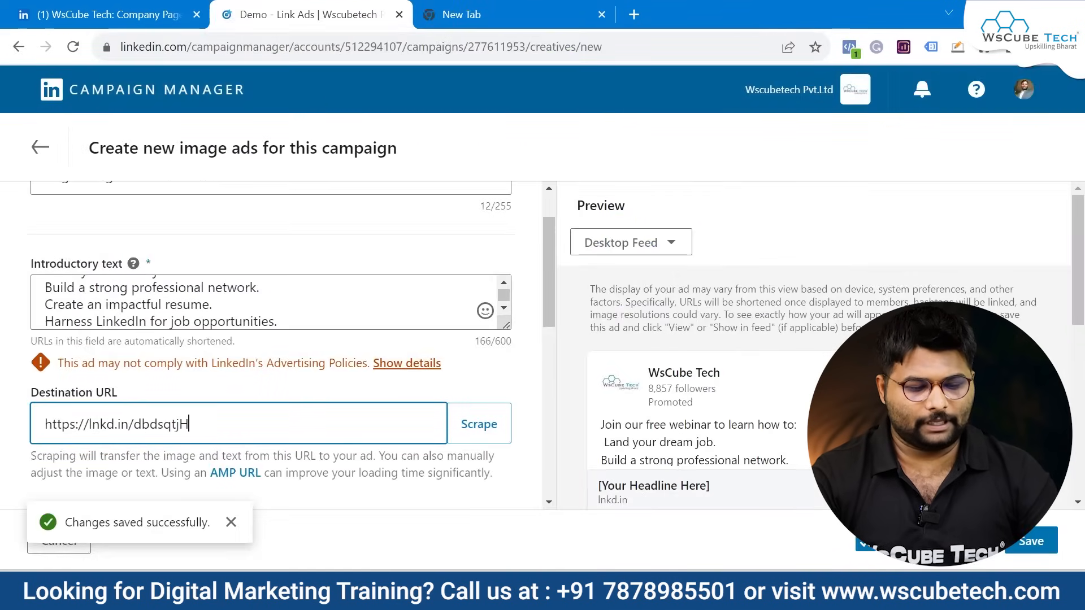
key(ctrl+a)
text(v)
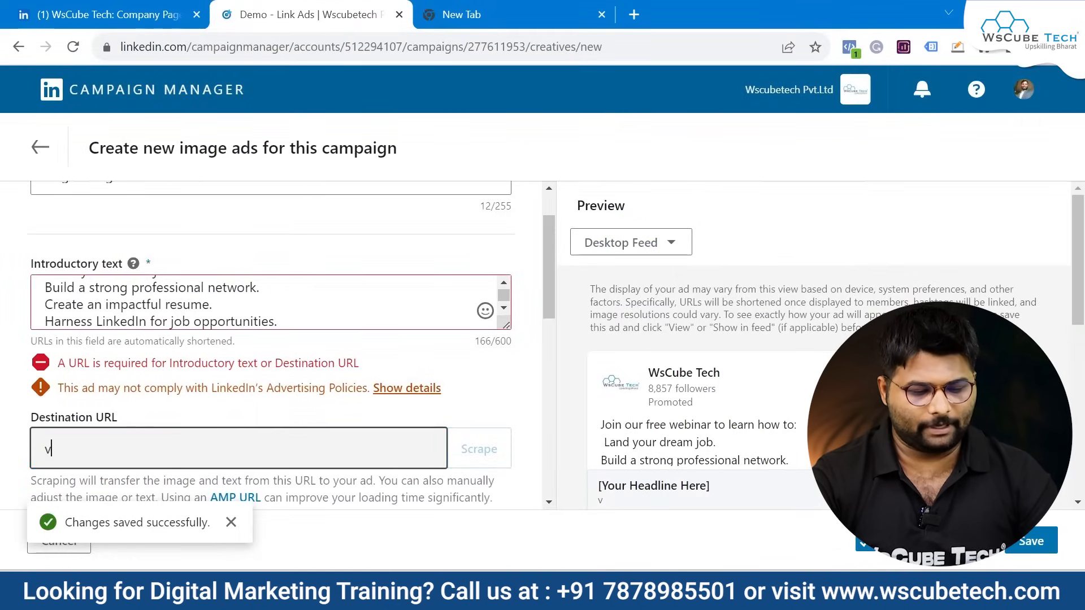
key(BackSpace)
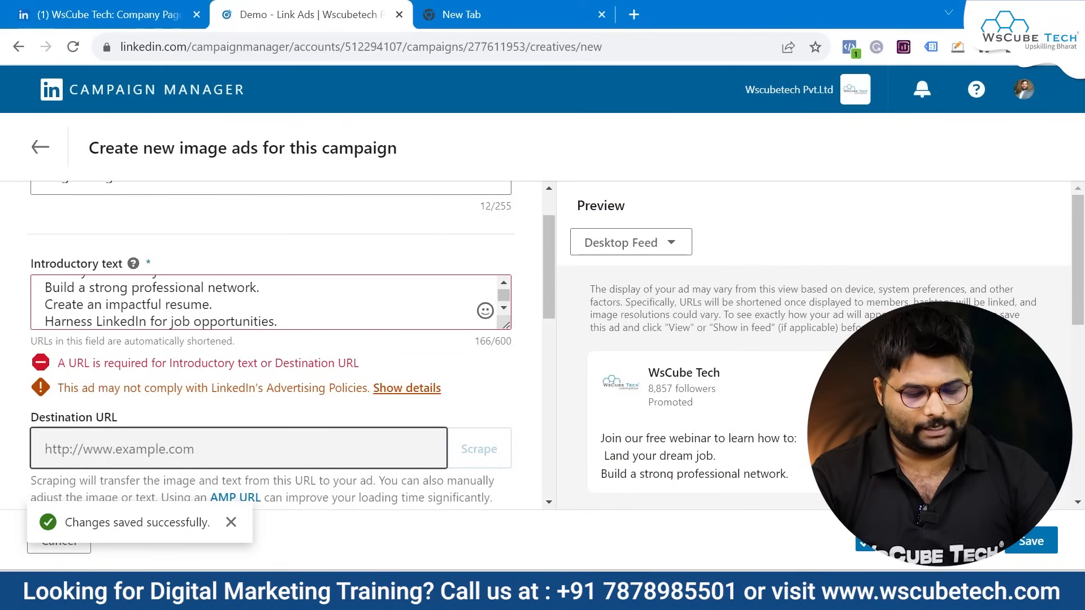
text(https://www.wscubetech.com/)
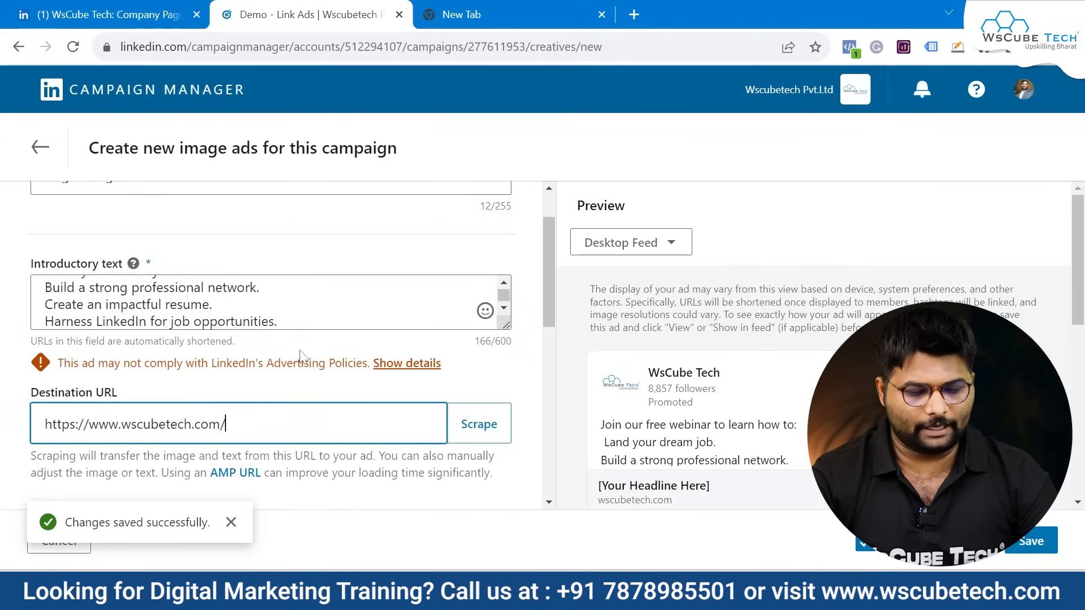
- Open the details of the introductory text's advertising policy warning and read the ad approval guidance
drag(149, 363, 293, 363)
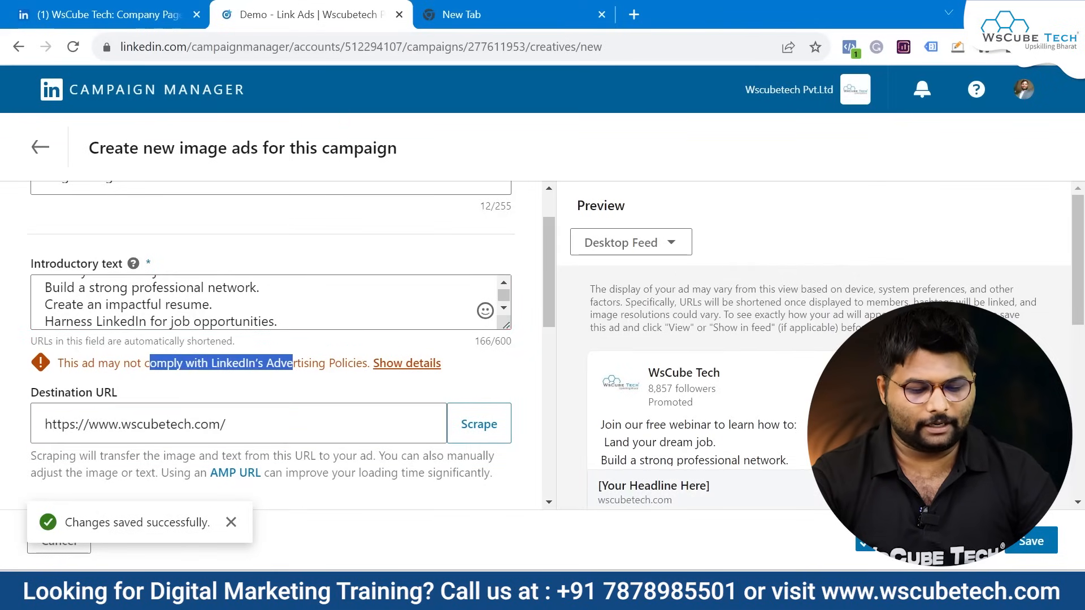
click(292, 363)
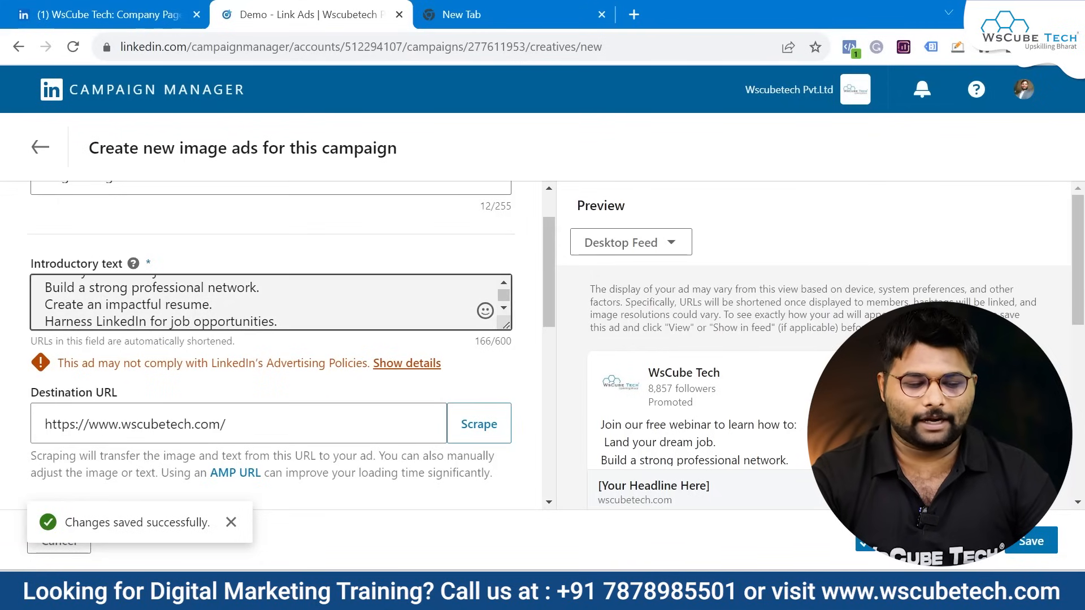
click(341, 291)
click(419, 365)
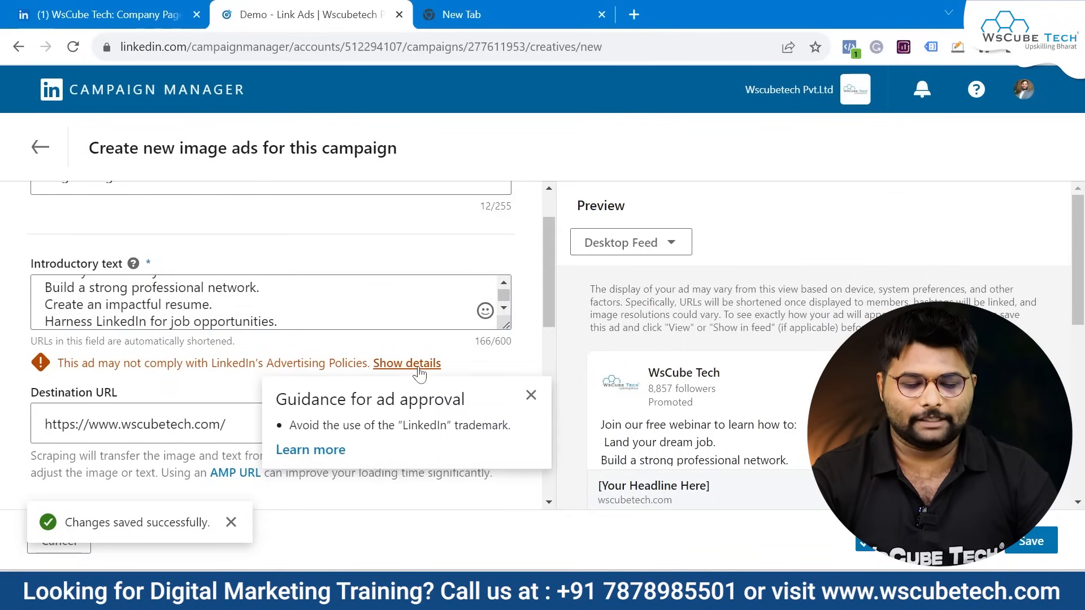
drag(362, 425, 462, 424)
- Remove the word "LinkedIn" from the introductory text so the line reads "Harness for job opportunities."
click(212, 305)
scroll(213, 304, up, 1)
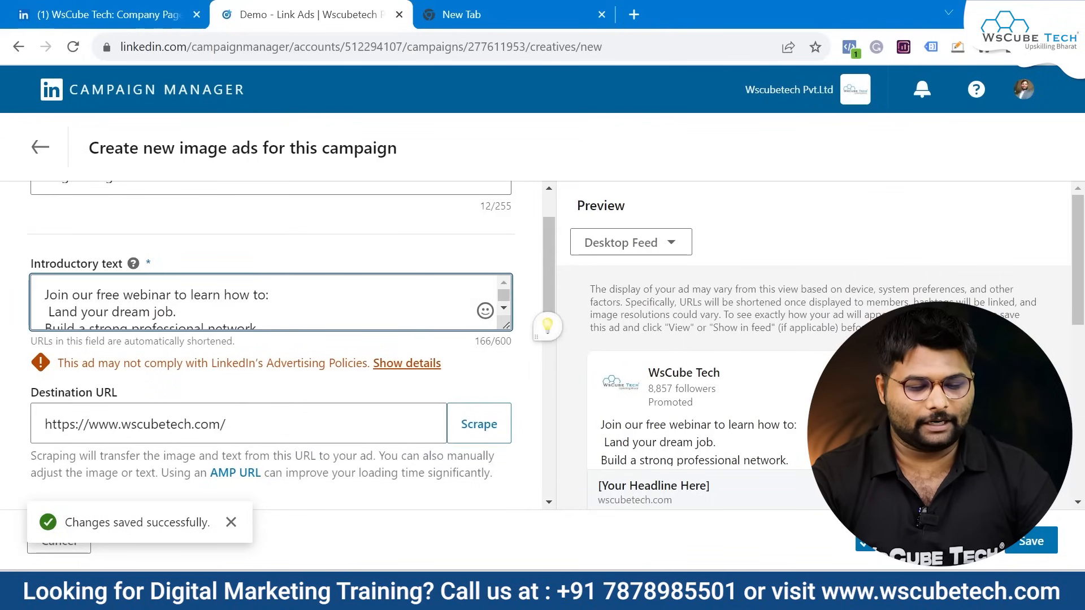
scroll(315, 305, down, 1)
scroll(310, 282, down, 1)
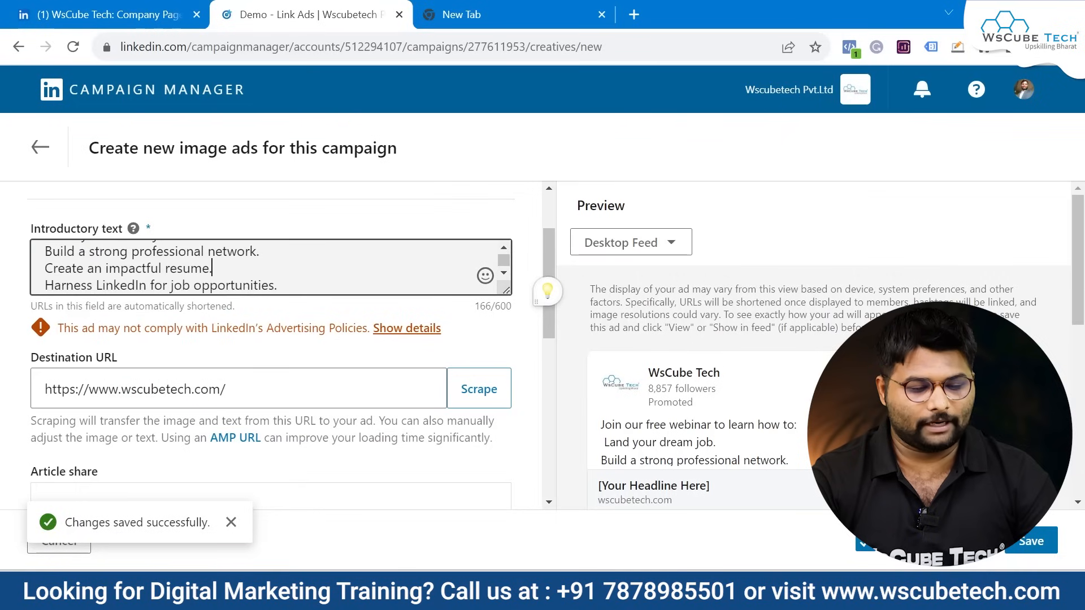
scroll(271, 266, down, 1)
drag(151, 263, 96, 263)
key(BackSpace)
key(BackSpace)
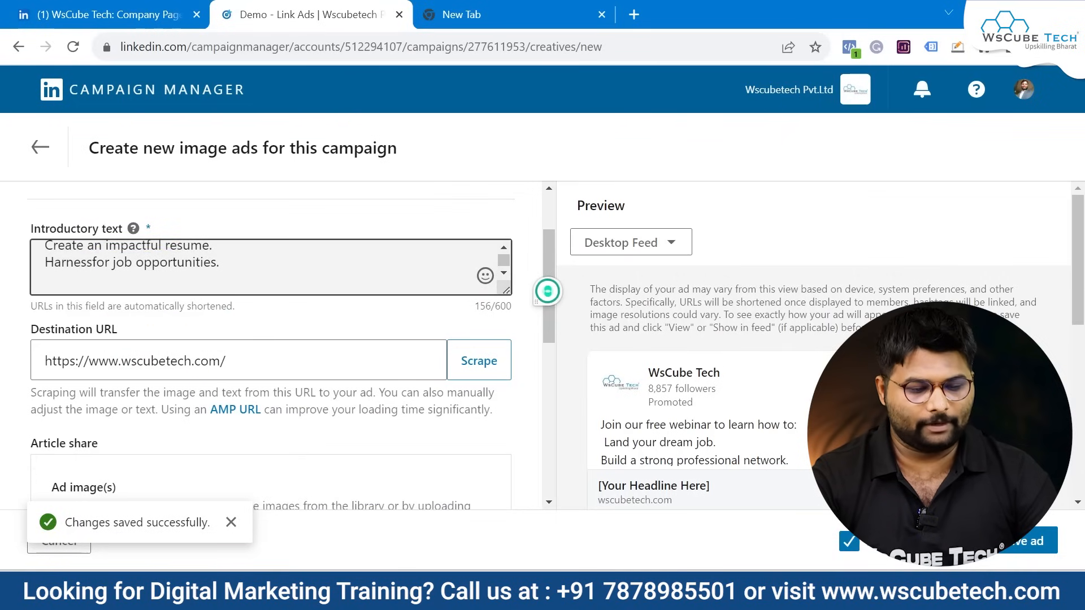
click(46, 278)
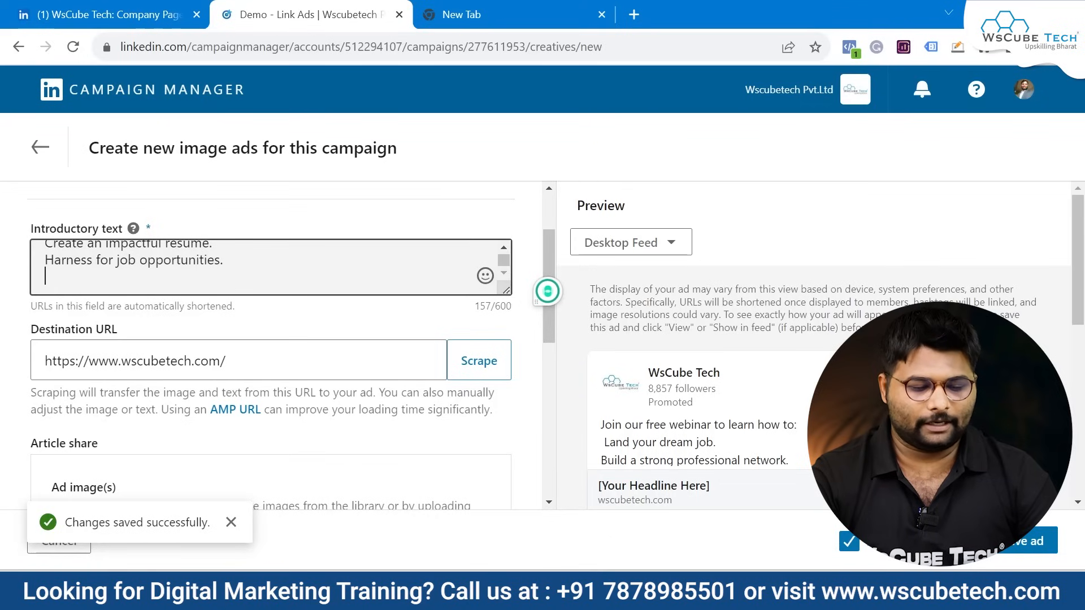
- Open the free webinar post's image on the company page and save it to the computer
scroll(281, 377, down, 3)
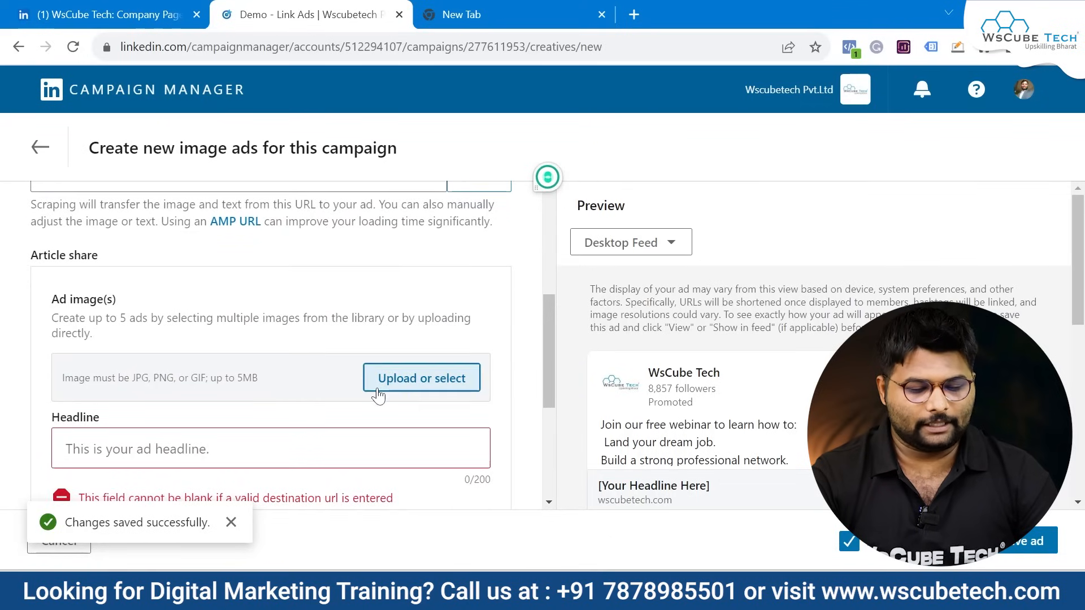
click(107, 15)
scroll(485, 341, down, 4)
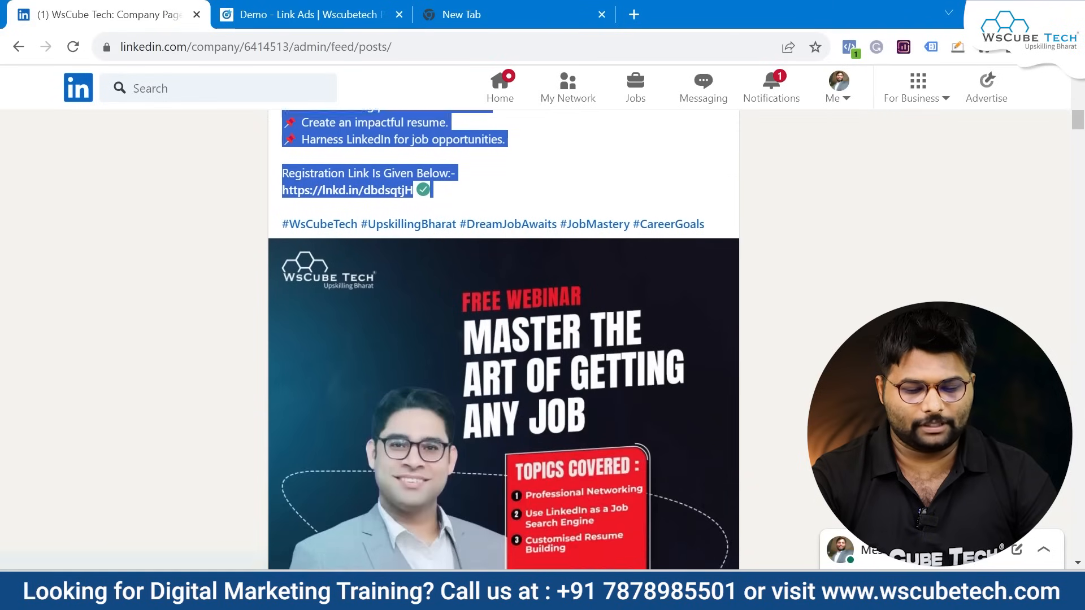
click(485, 341)
right_click(416, 252)
click(460, 289)
key(Return)
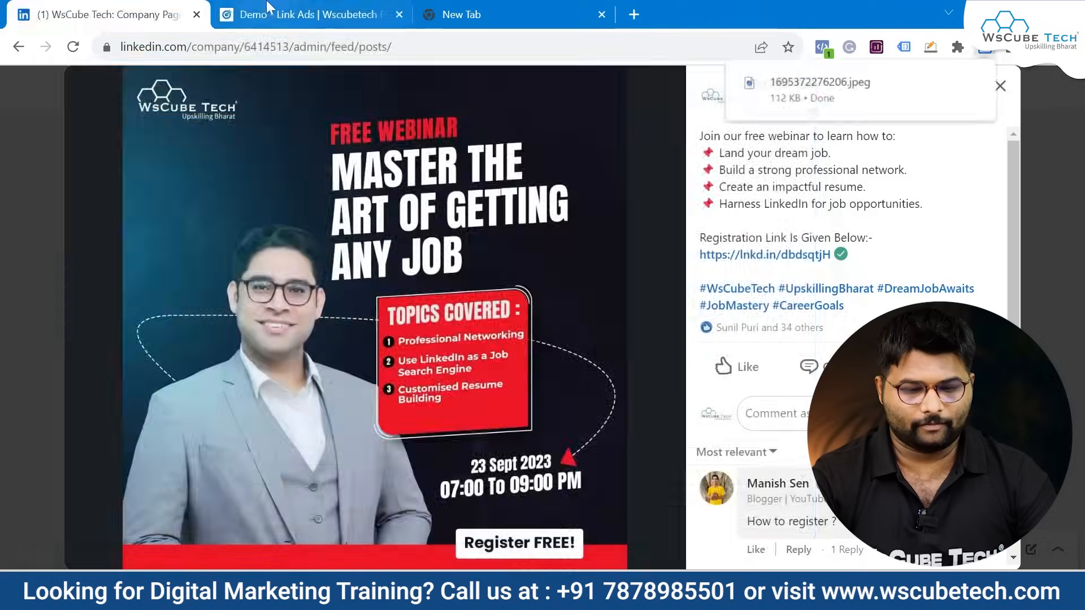
- Upload the saved image 1695372276206.jpeg to the Image Library and select it as the ad image
click(267, 11)
click(432, 310)
click(792, 506)
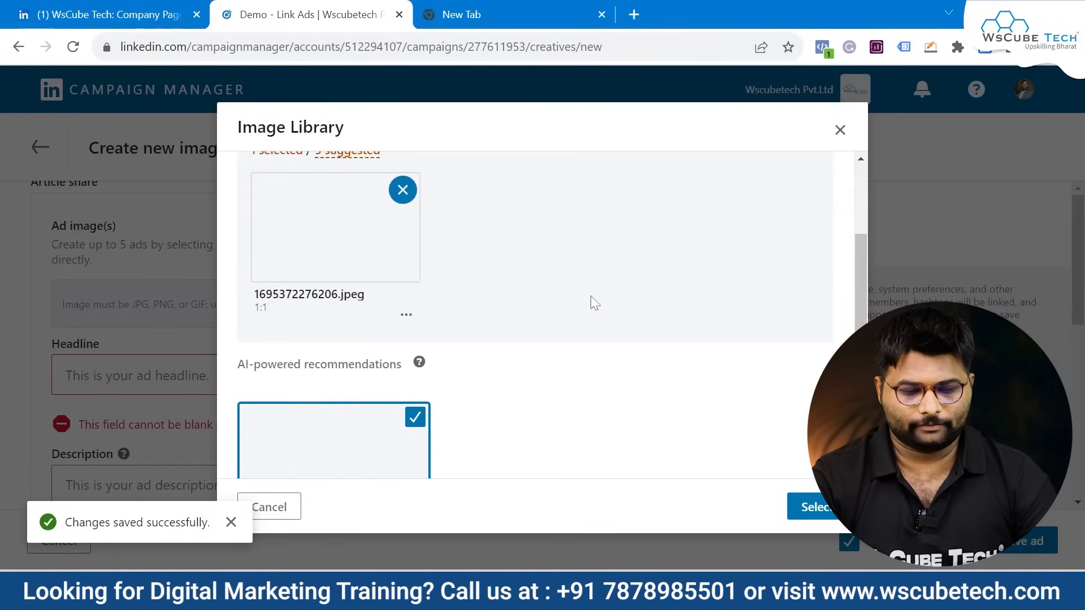
click(817, 506)
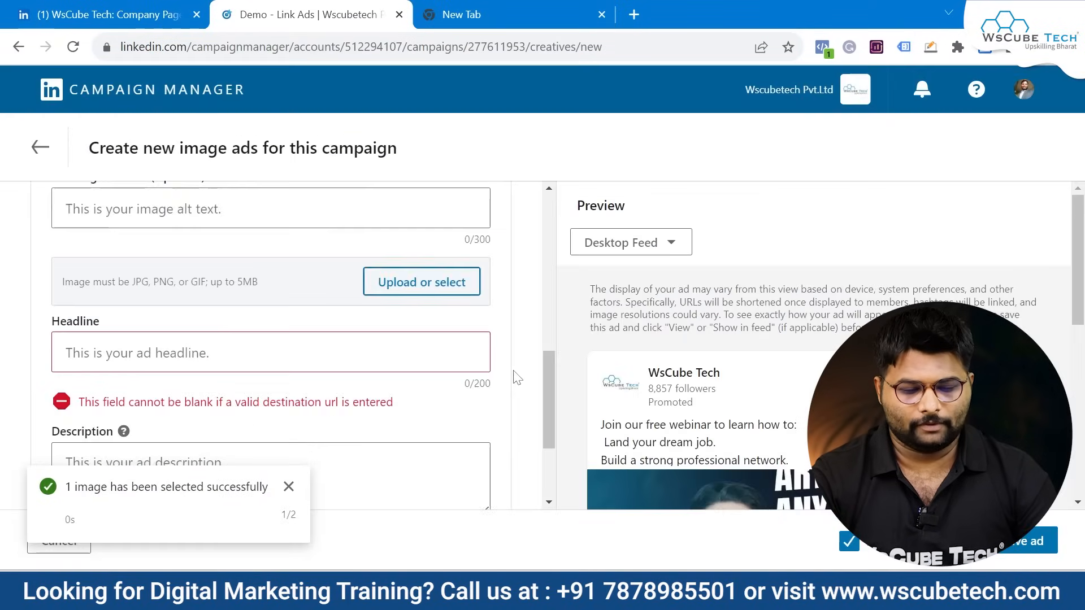
- Copy "Harness for job opportunities." from the introductory text into the ad's headline
scroll(513, 378, down, 1)
click(243, 298)
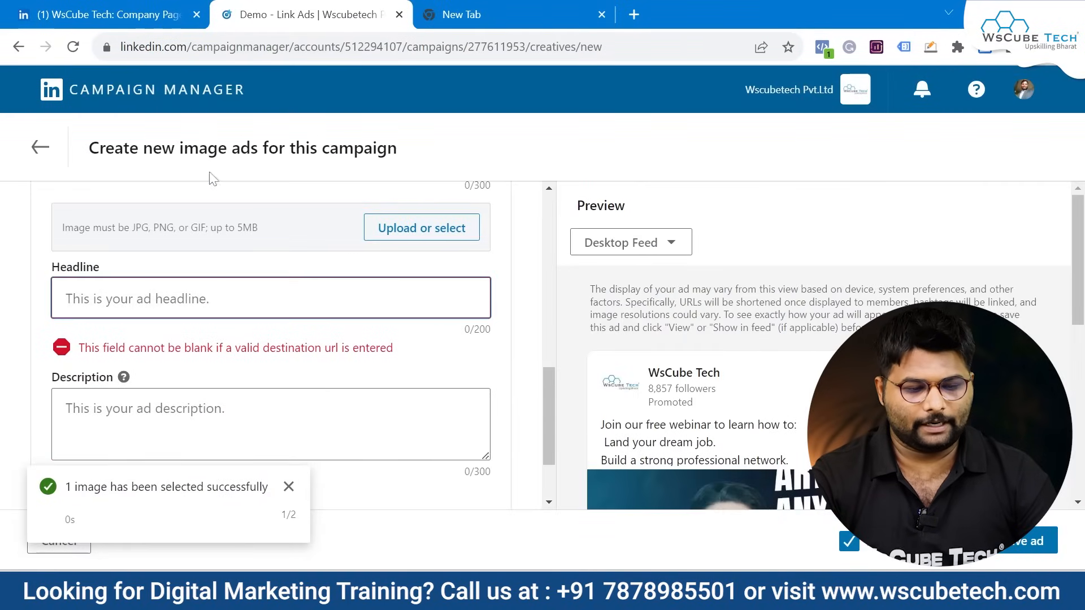
scroll(176, 217, up, 5)
scroll(192, 283, down, 2)
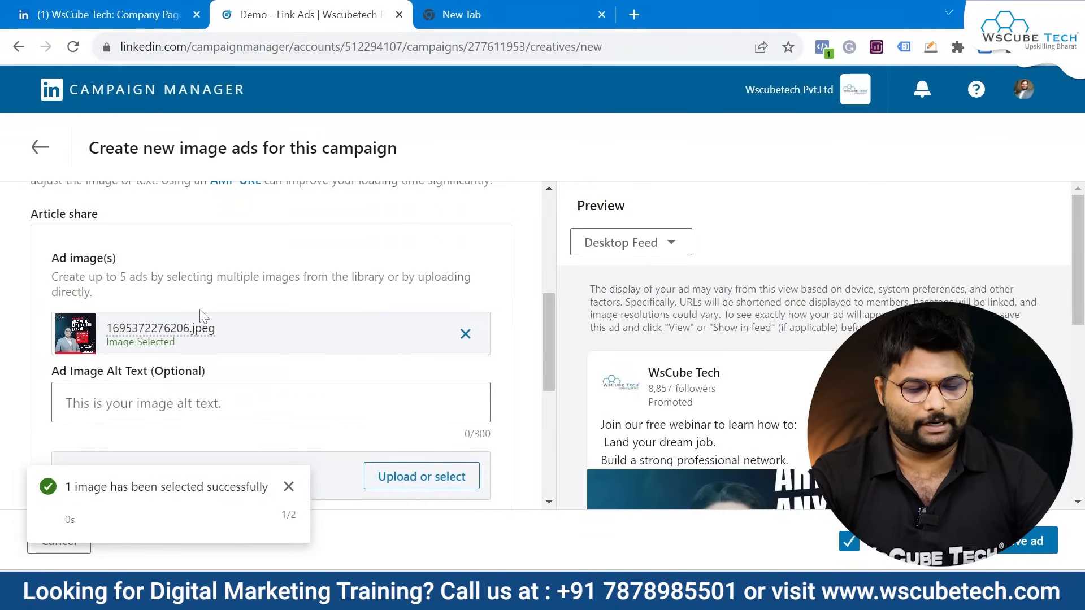
scroll(201, 314, up, 3)
scroll(200, 305, up, 1)
drag(227, 281, 45, 280)
key(ctrl+c)
scroll(169, 299, down, 6)
click(169, 301)
key(ctrl+v)
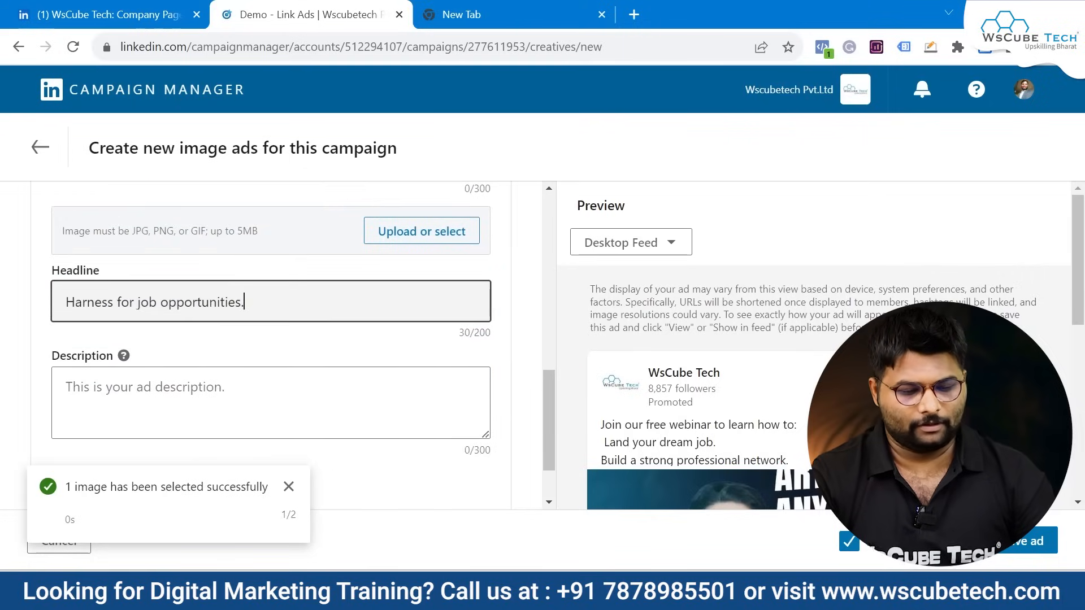
- Set the ad's call-to-action to Download, leaving the description empty
click(350, 396)
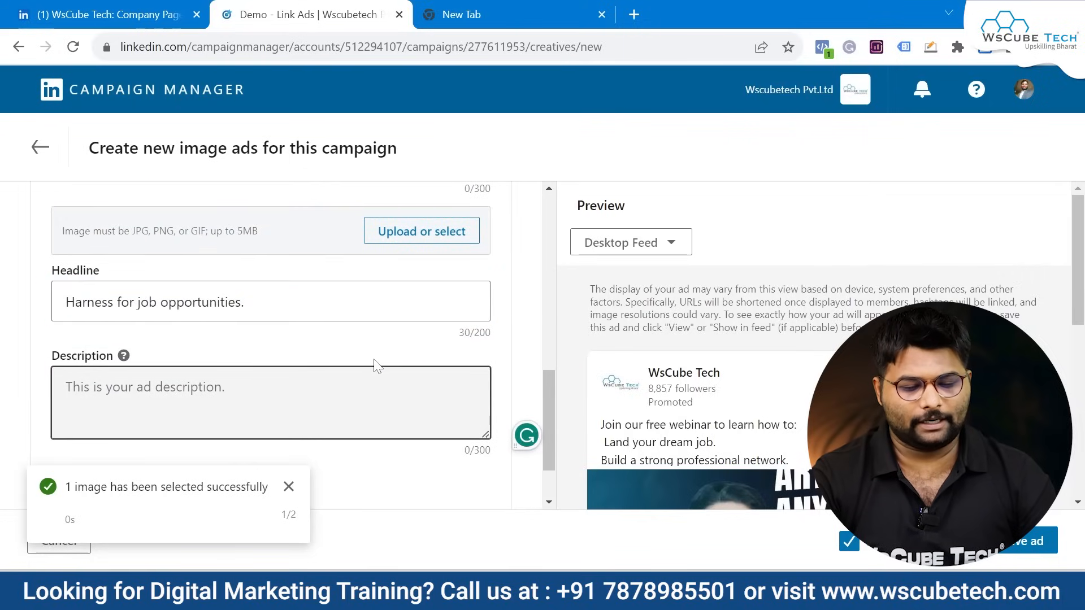
scroll(429, 353, down, 2)
click(146, 446)
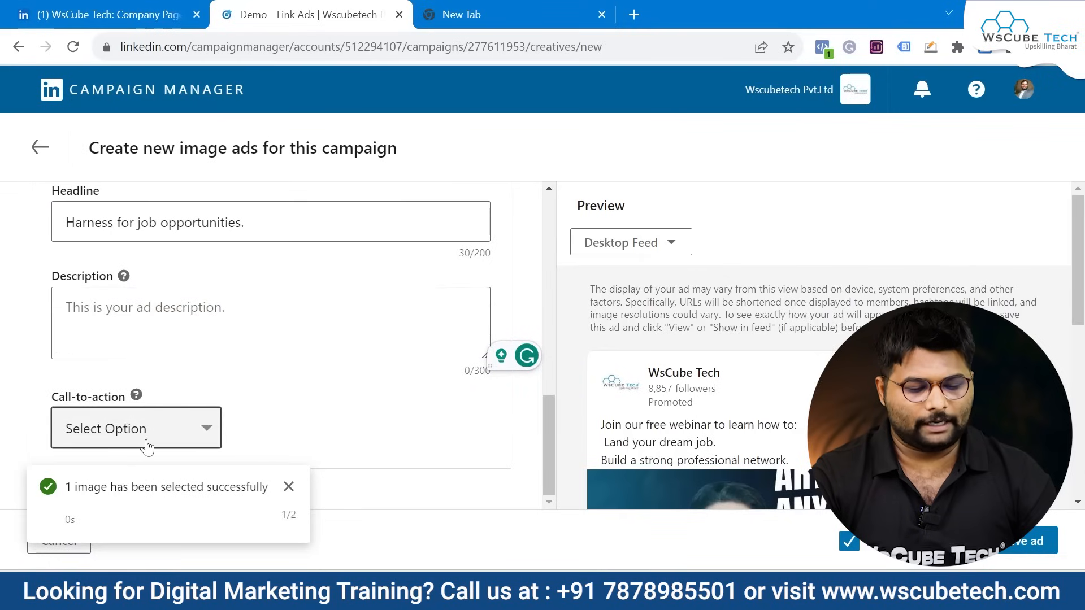
click(144, 248)
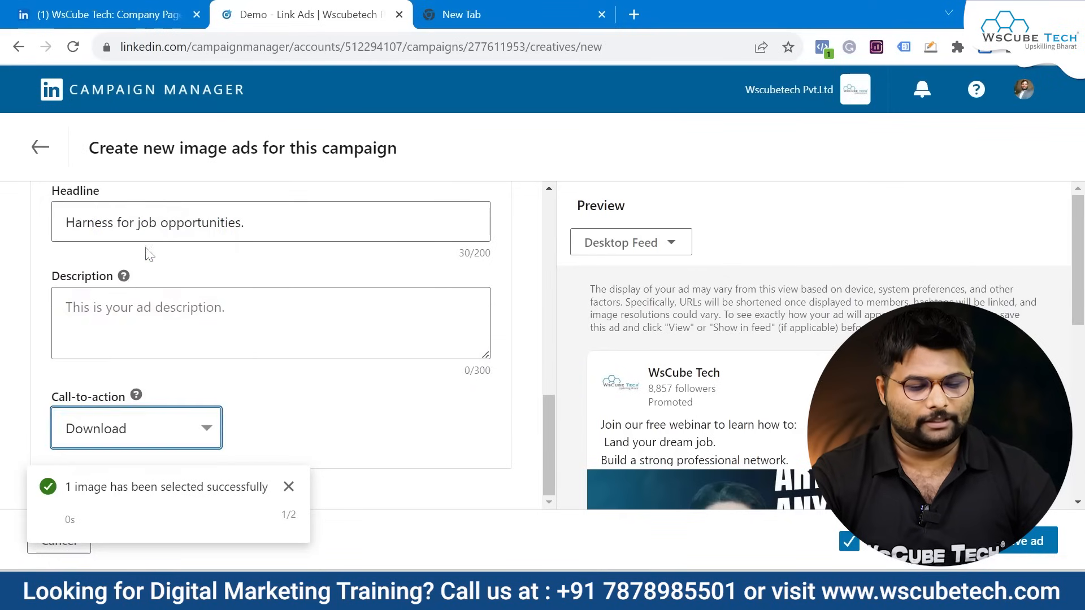
- Examine the desktop feed preview of the ad, including its introductory text, image, headline and call-to-action
click(442, 433)
scroll(676, 382, down, 5)
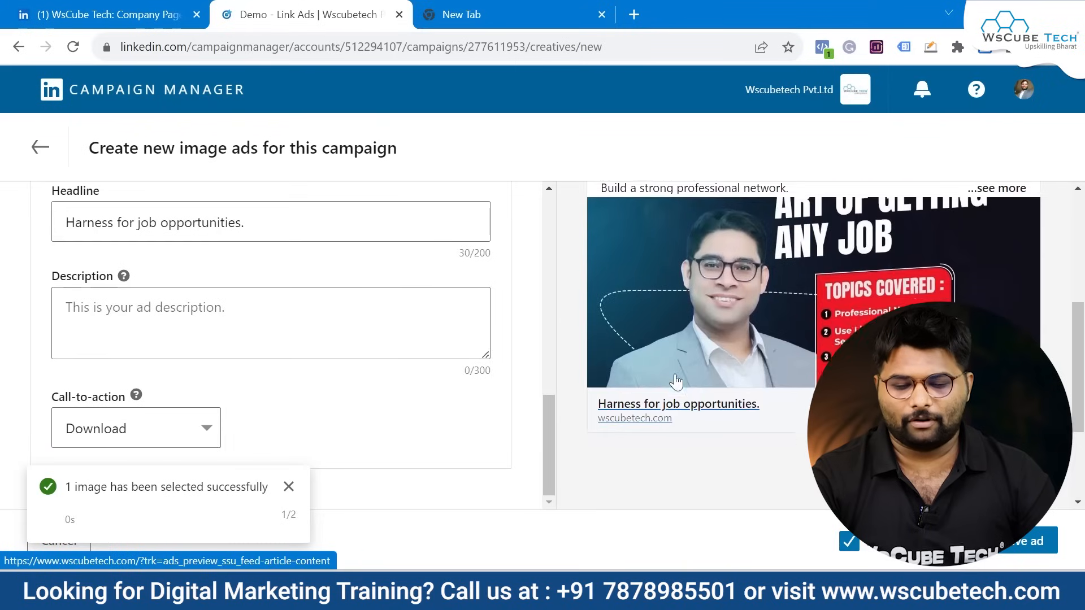
scroll(676, 382, up, 2)
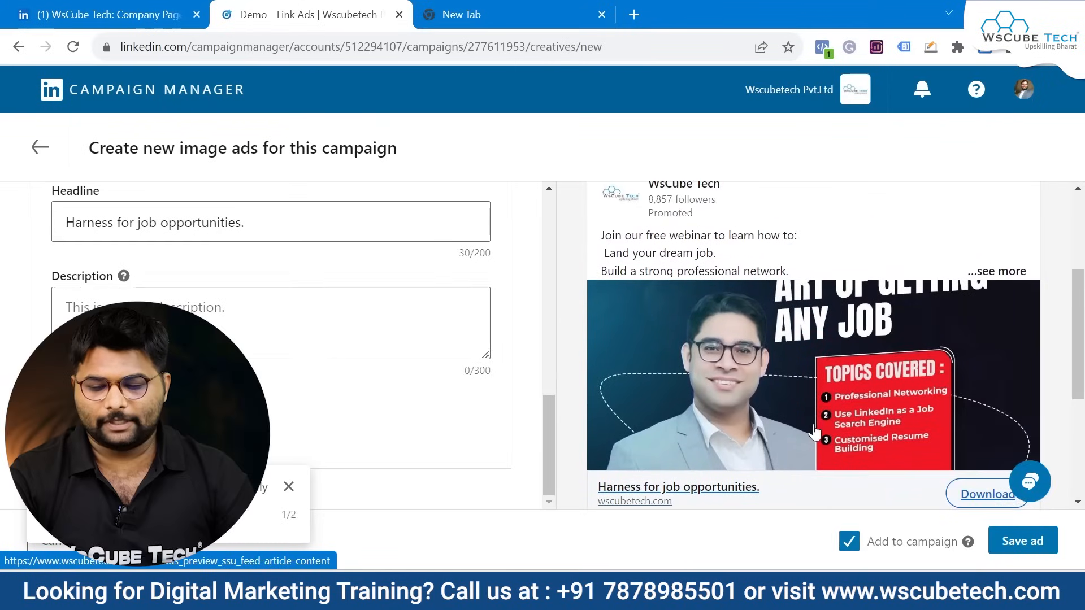
scroll(814, 432, down, 1)
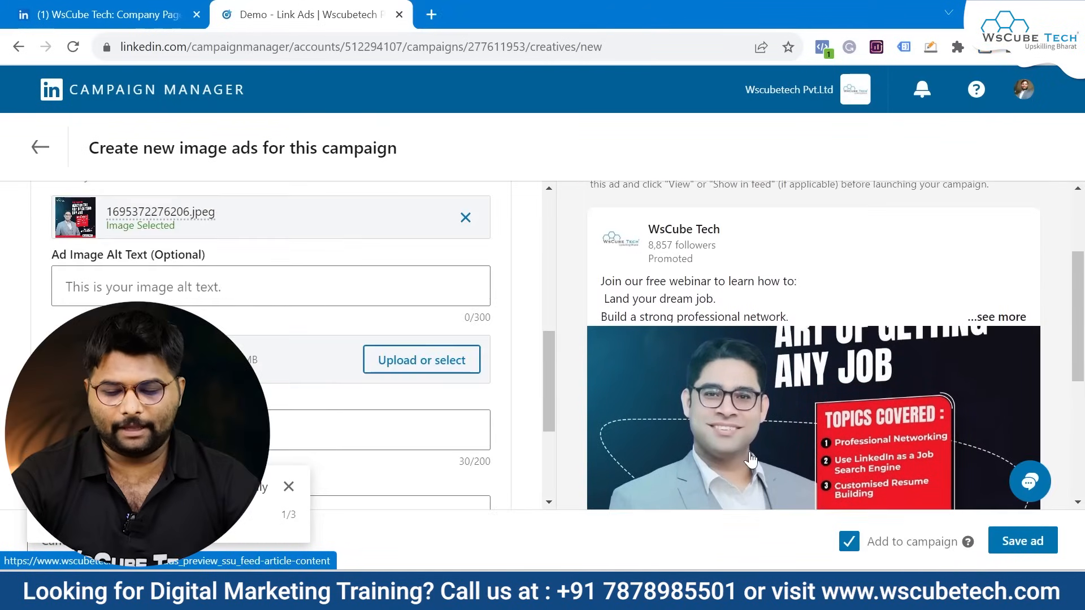
scroll(750, 461, down, 3)
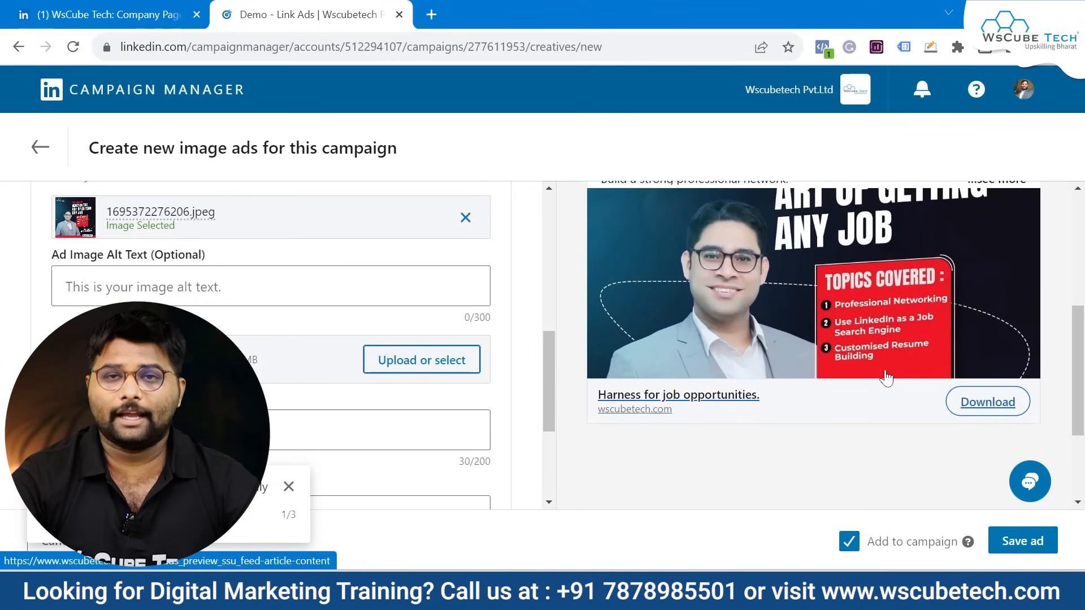
scroll(885, 378, up, 3)
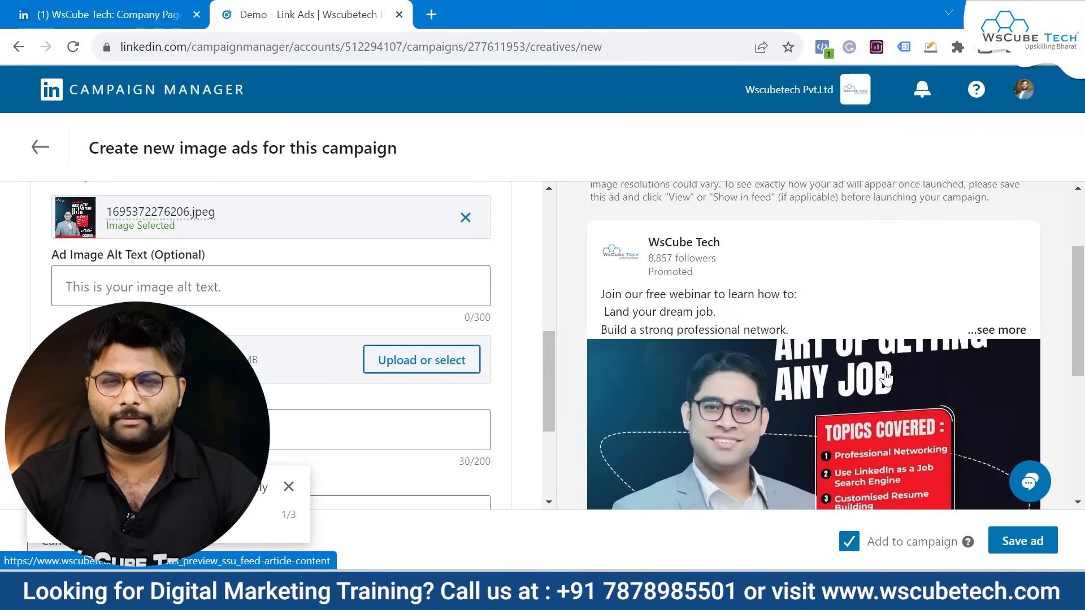
scroll(886, 378, up, 2)
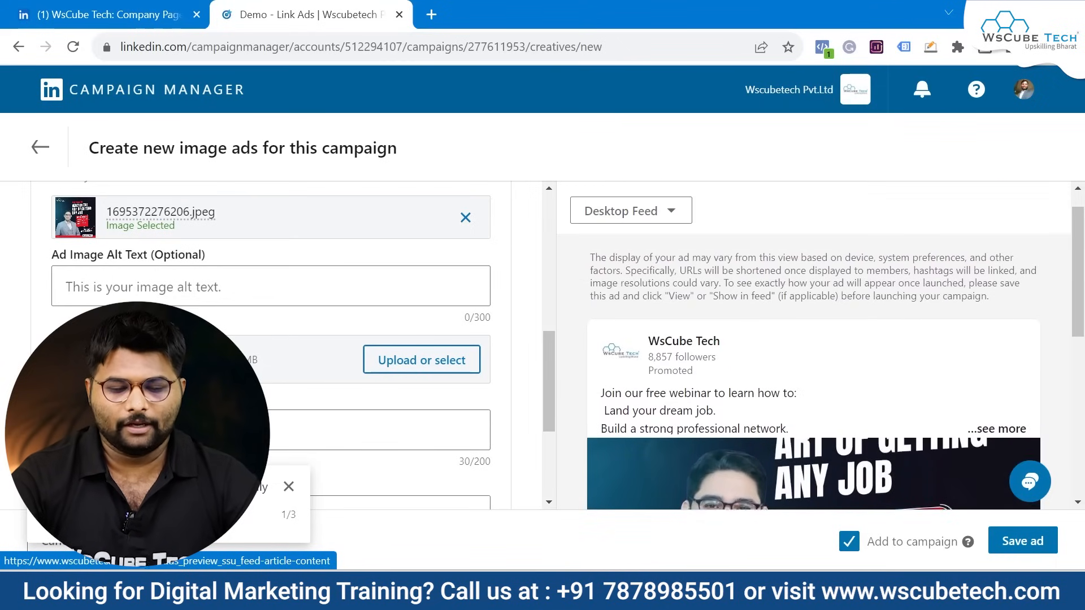
- Reopen the Image Library and consult the image and ad text specifications for single image ads at linkedin.com/help/lms/answer/a426534
click(435, 354)
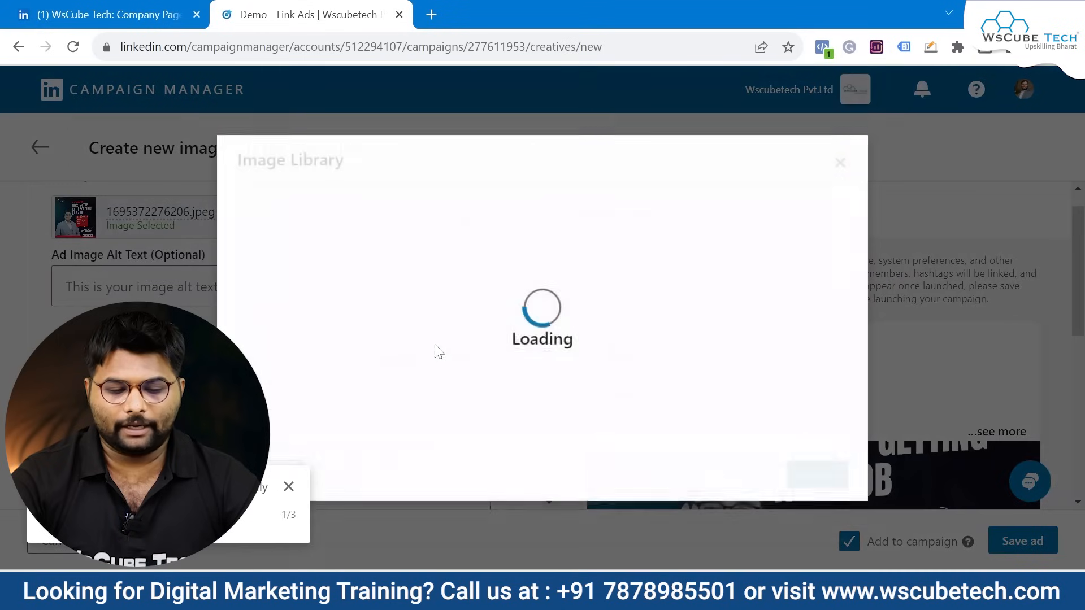
scroll(365, 274, down, 1)
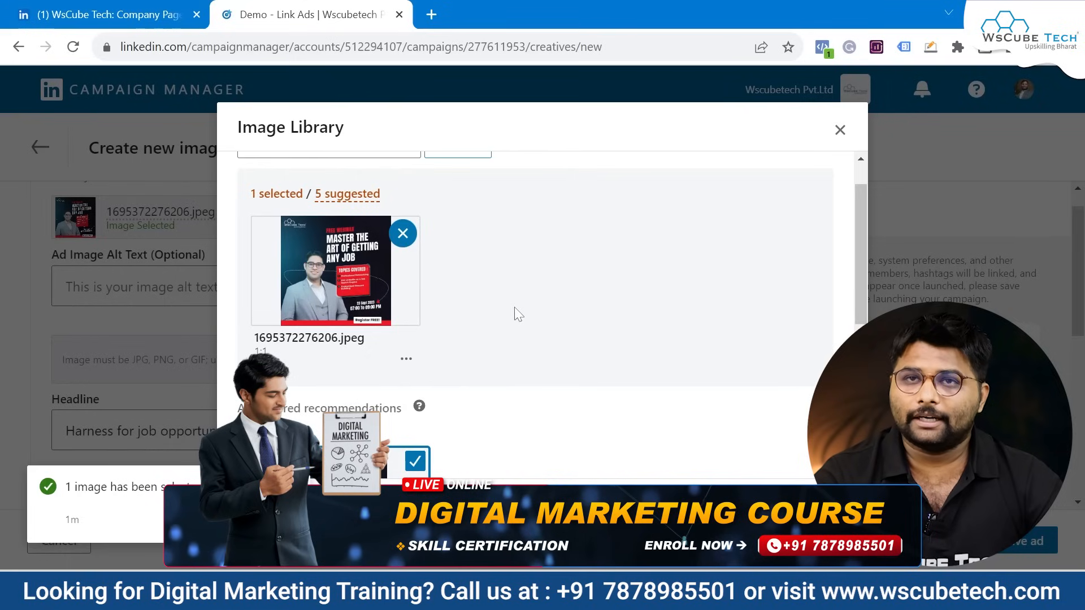
click(435, 10)
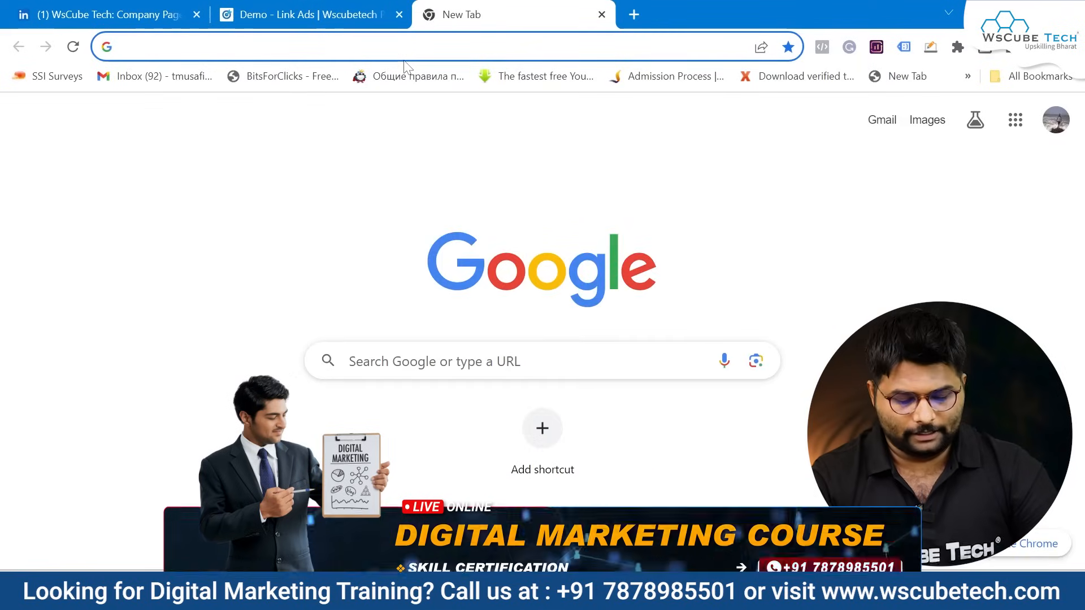
key(ctrl+v)
key(Return)
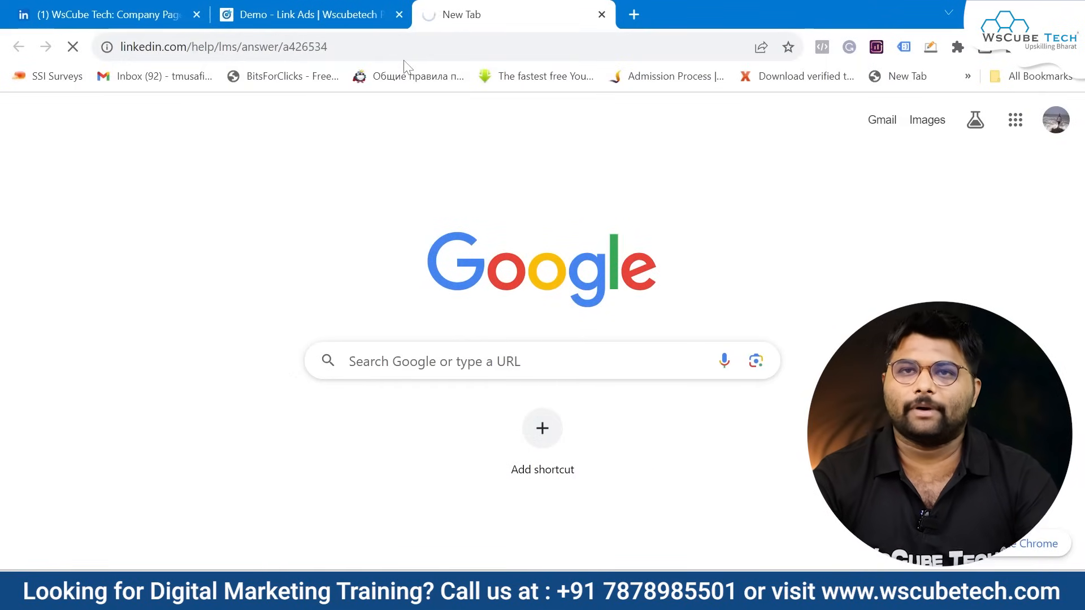
scroll(199, 251, down, 3)
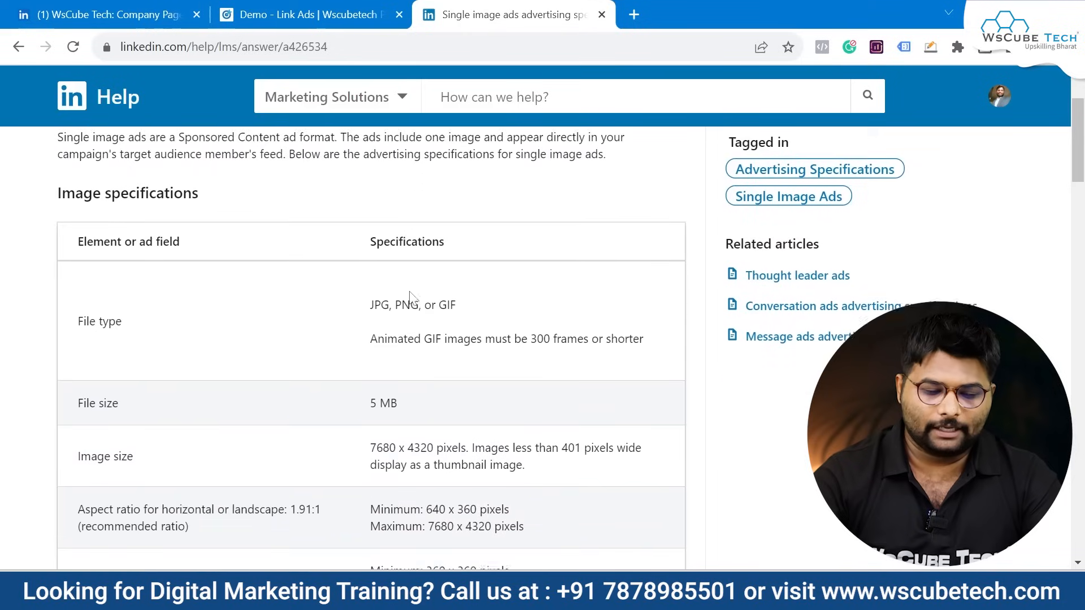
scroll(316, 342, down, 6)
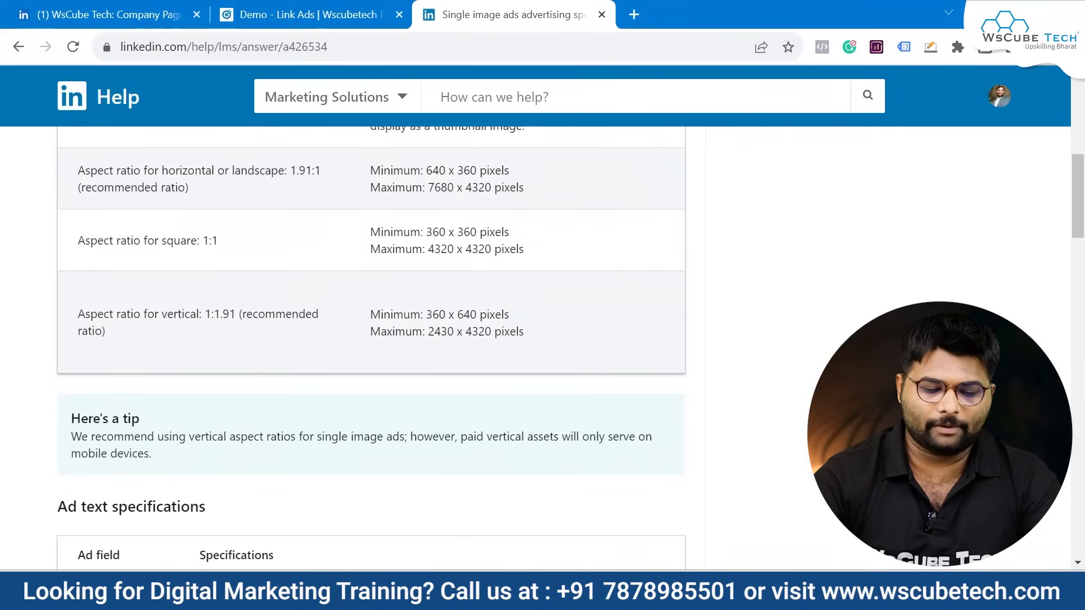
scroll(317, 342, down, 3)
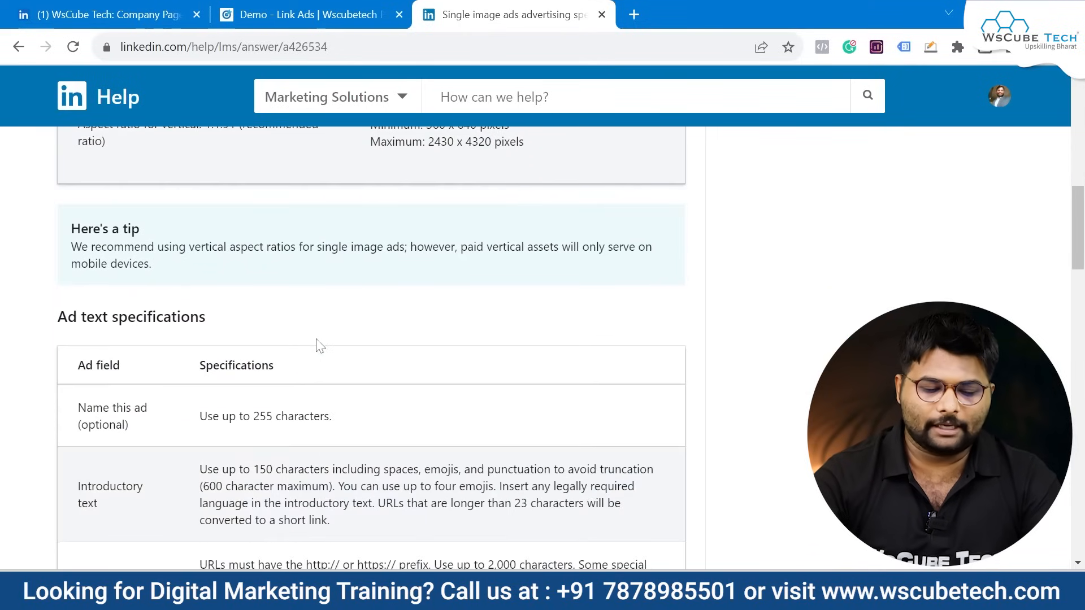
scroll(318, 344, up, 8)
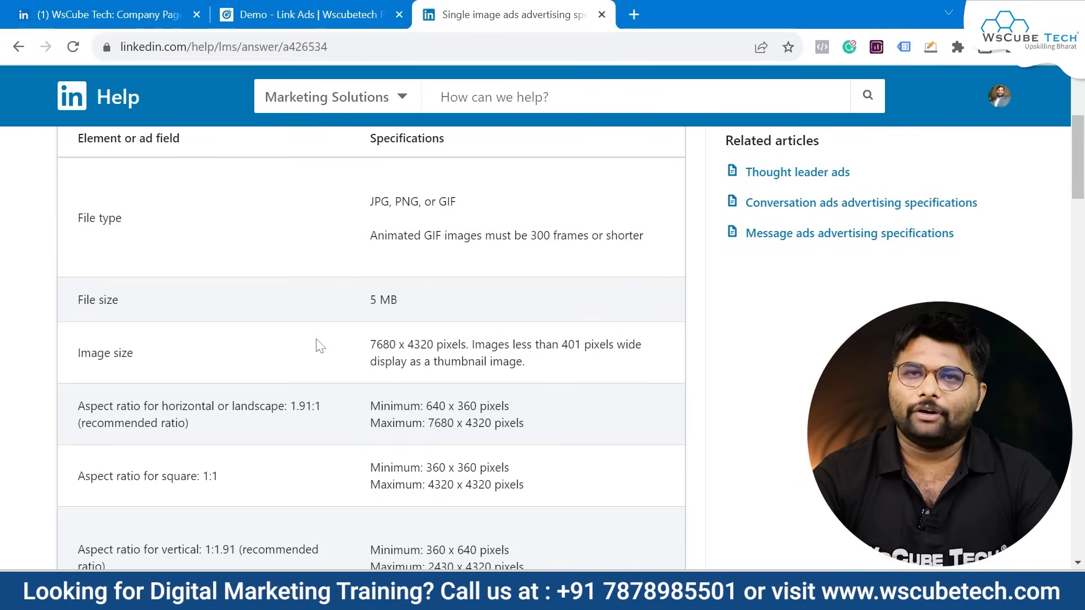
- Return to the ad being created and confirm the Image Library selection of 1695372276206.jpeg
click(282, 7)
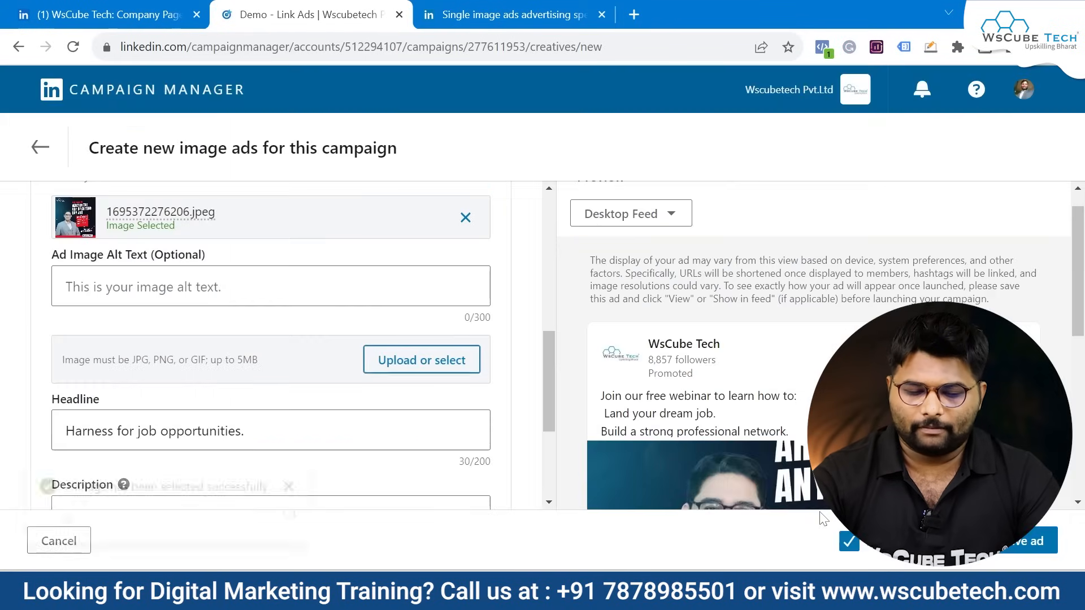
click(812, 507)
scroll(558, 424, down, 5)
scroll(265, 429, down, 3)
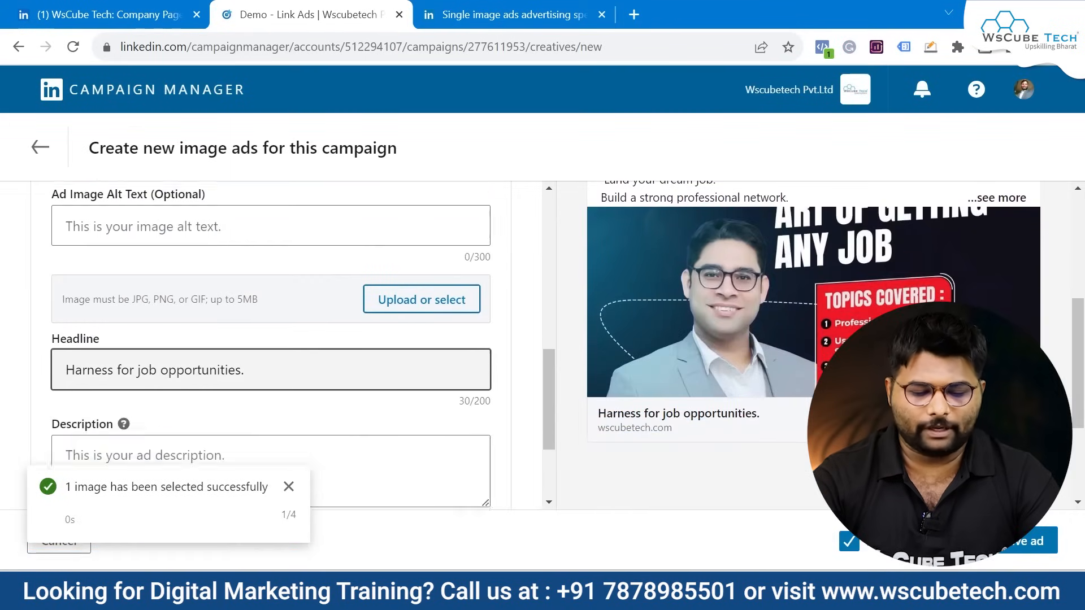
- Dismiss the image selection notification and save the single image ad to the "Demo - Link Ads" campaign
click(289, 487)
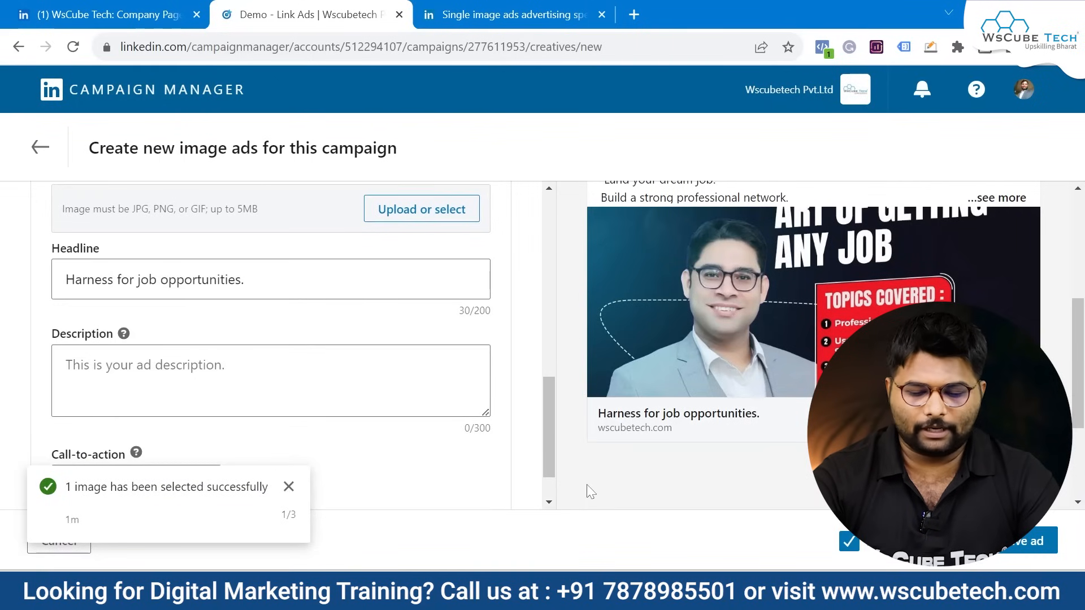
scroll(790, 339, down, 2)
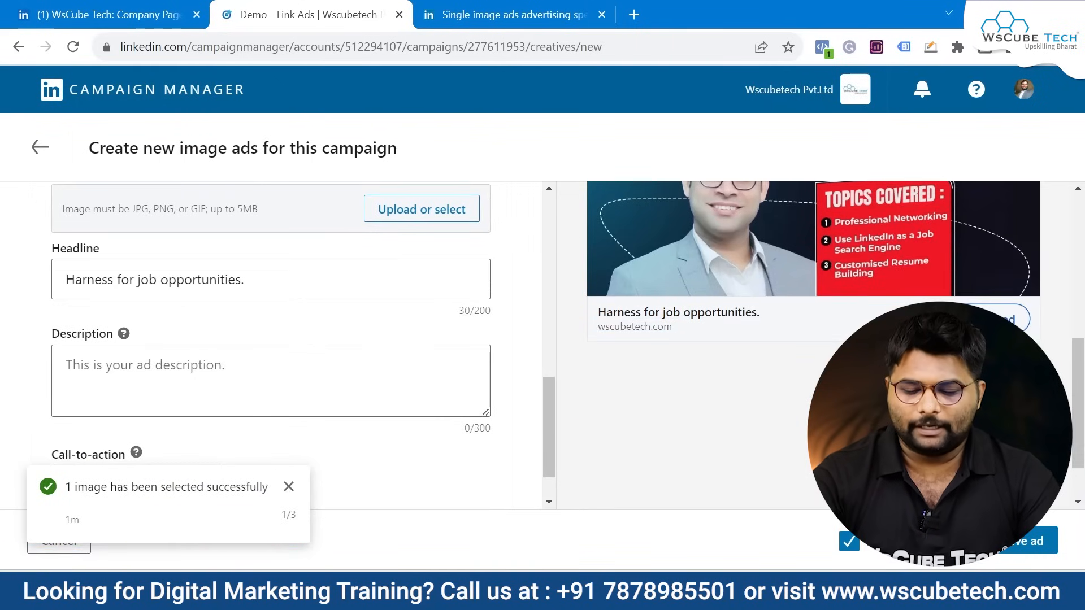
click(1028, 539)
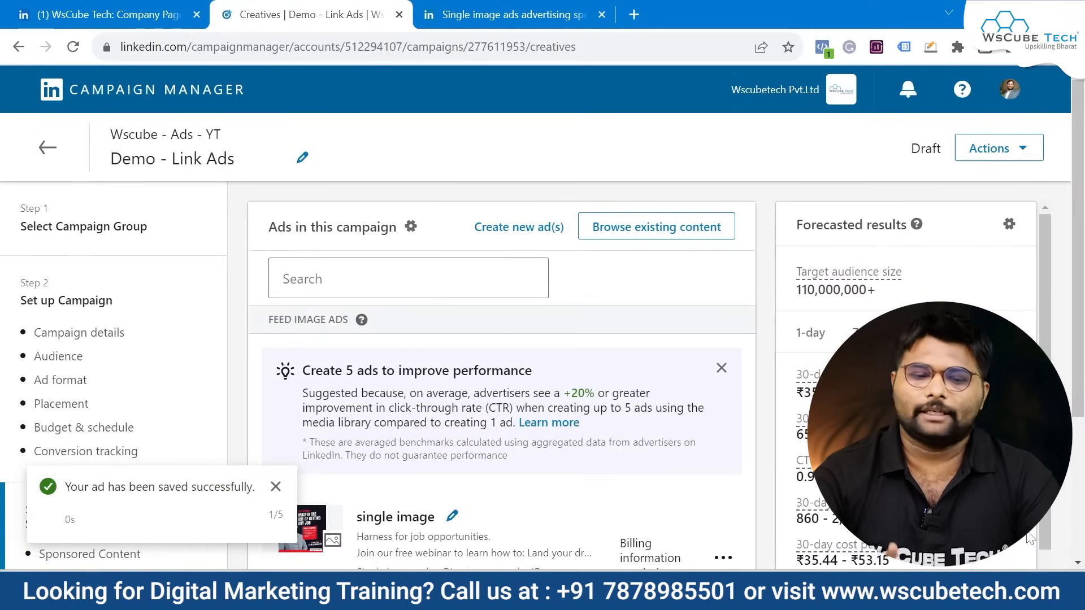
scroll(1030, 540, down, 1)
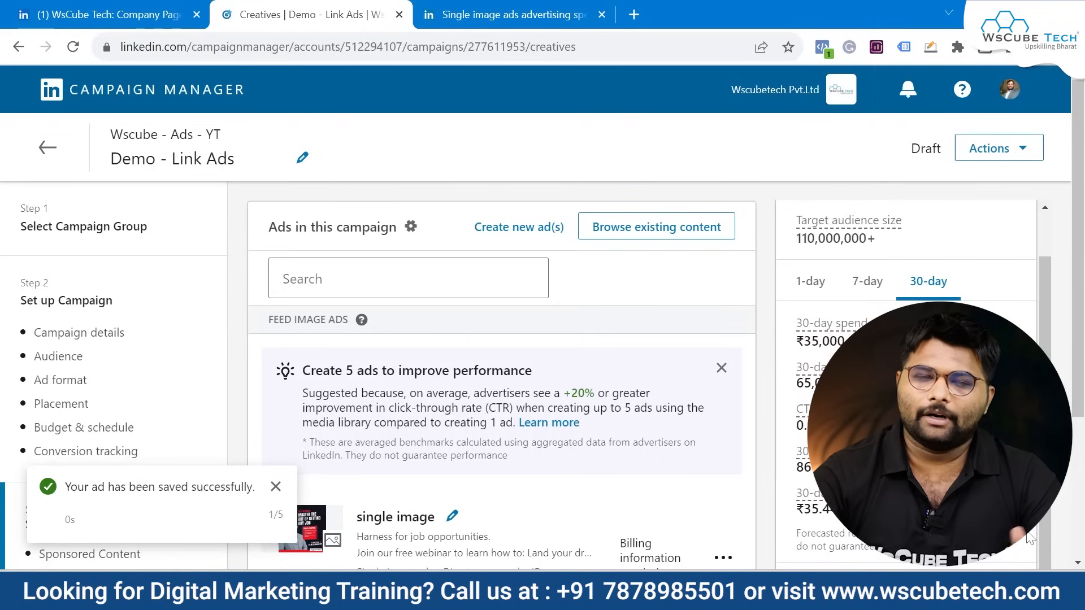